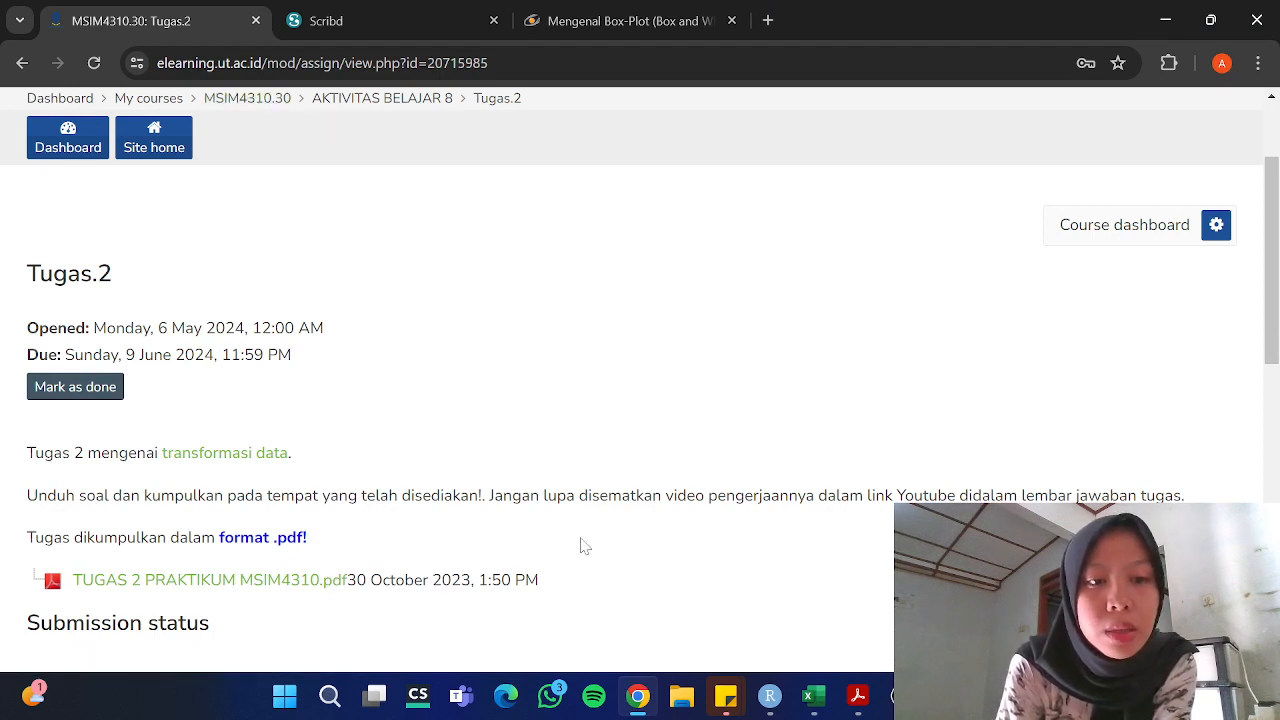
Open the TUGAS 2 PRAKTIKUM assignment PDF and read the questions about the library visitor data
{"action": "left_click", "coordinate": [862, 706]}
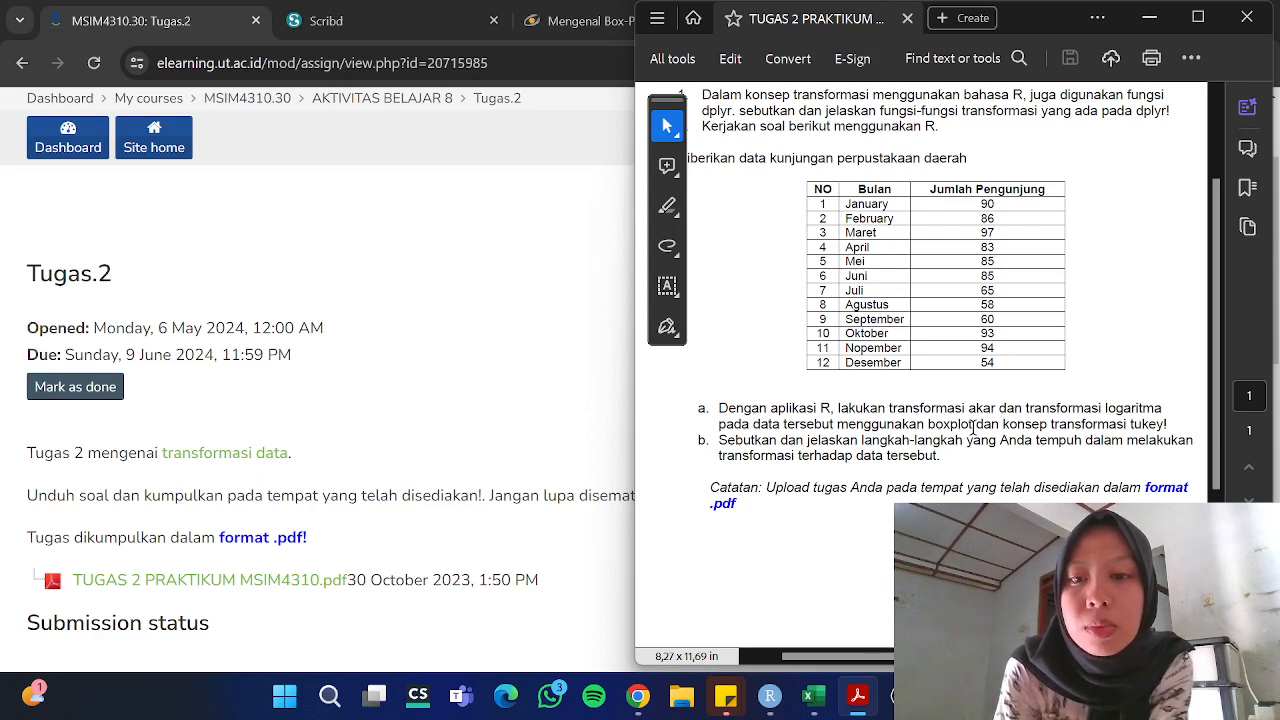
{"action": "left_click", "coordinate": [575, 437]}
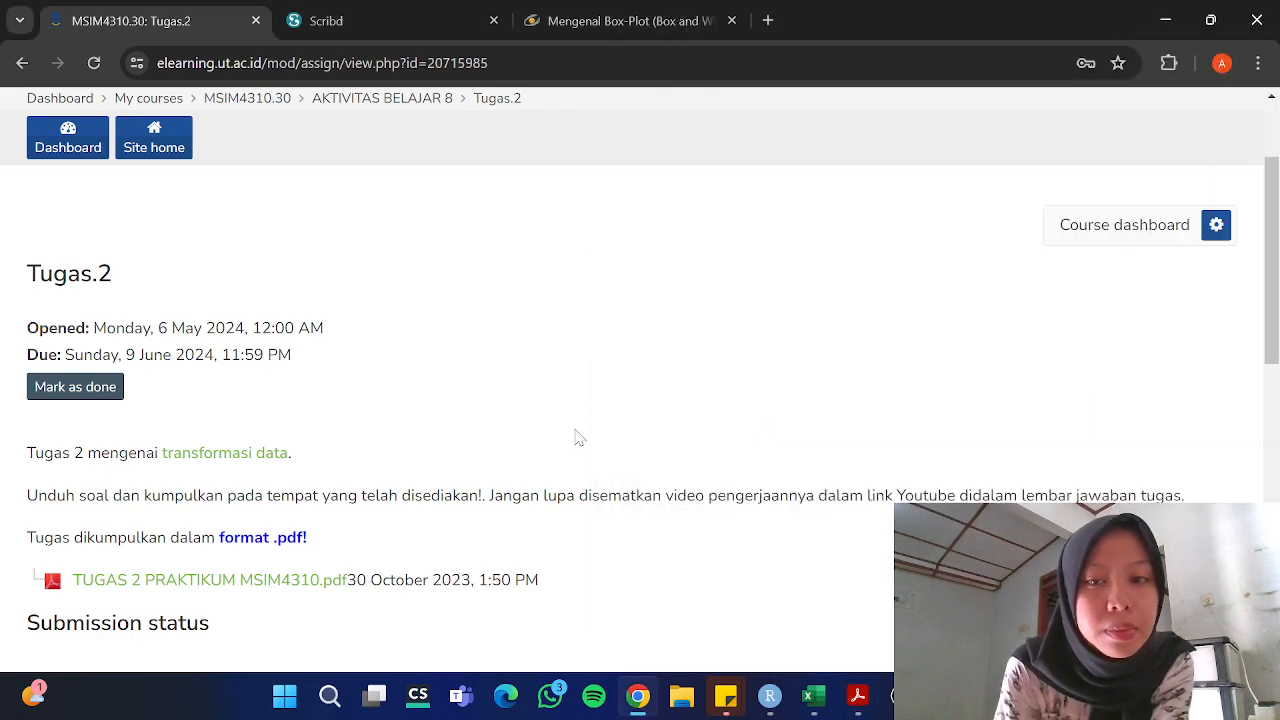
{"action": "mouse_move", "coordinate": [855, 712]}
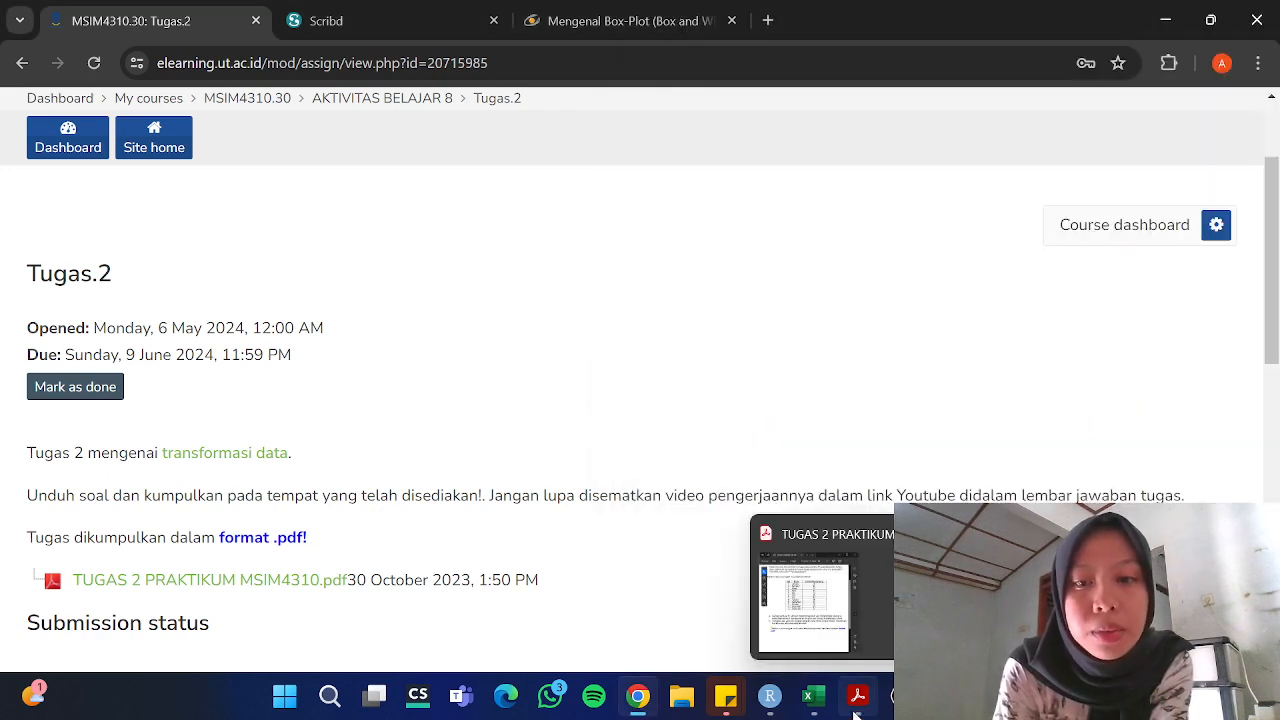
{"action": "left_click", "coordinate": [857, 700]}
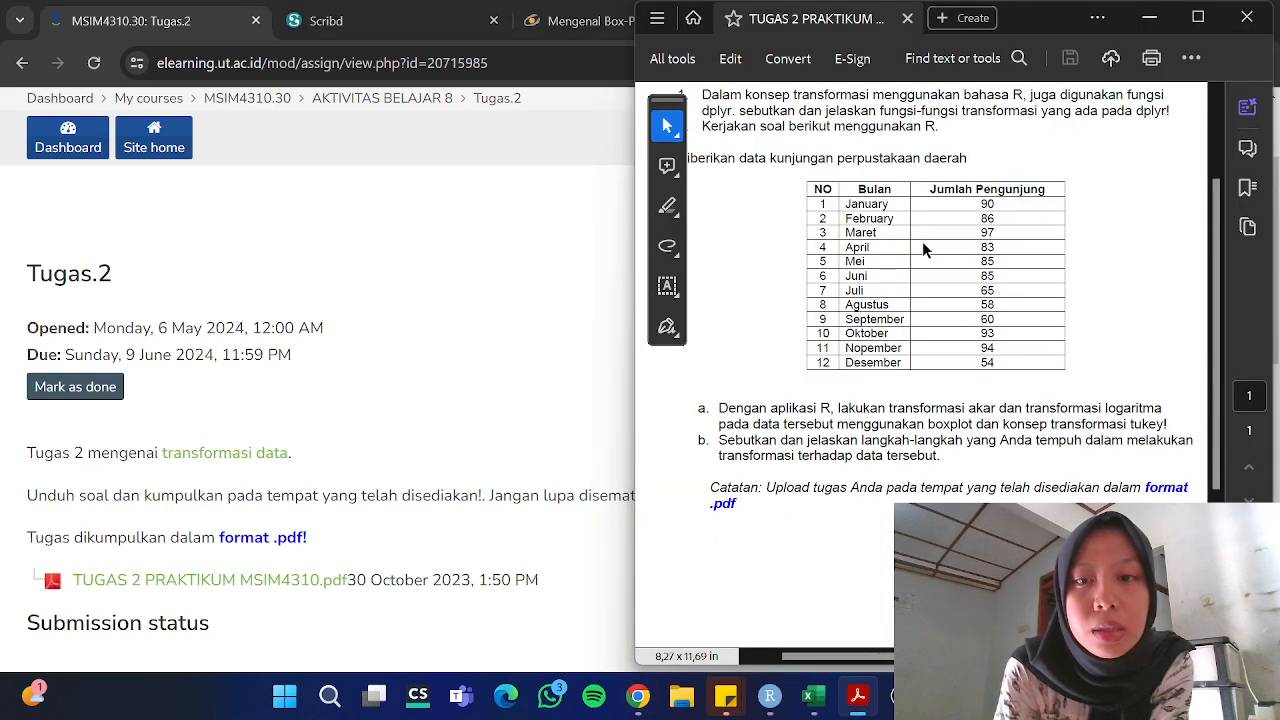
Switch to the data pengunjung workbook in Excel and copy the visitor table E5:G17 including its headers
{"action": "left_click", "coordinate": [813, 697]}
{"action": "left_click", "coordinate": [394, 344]}
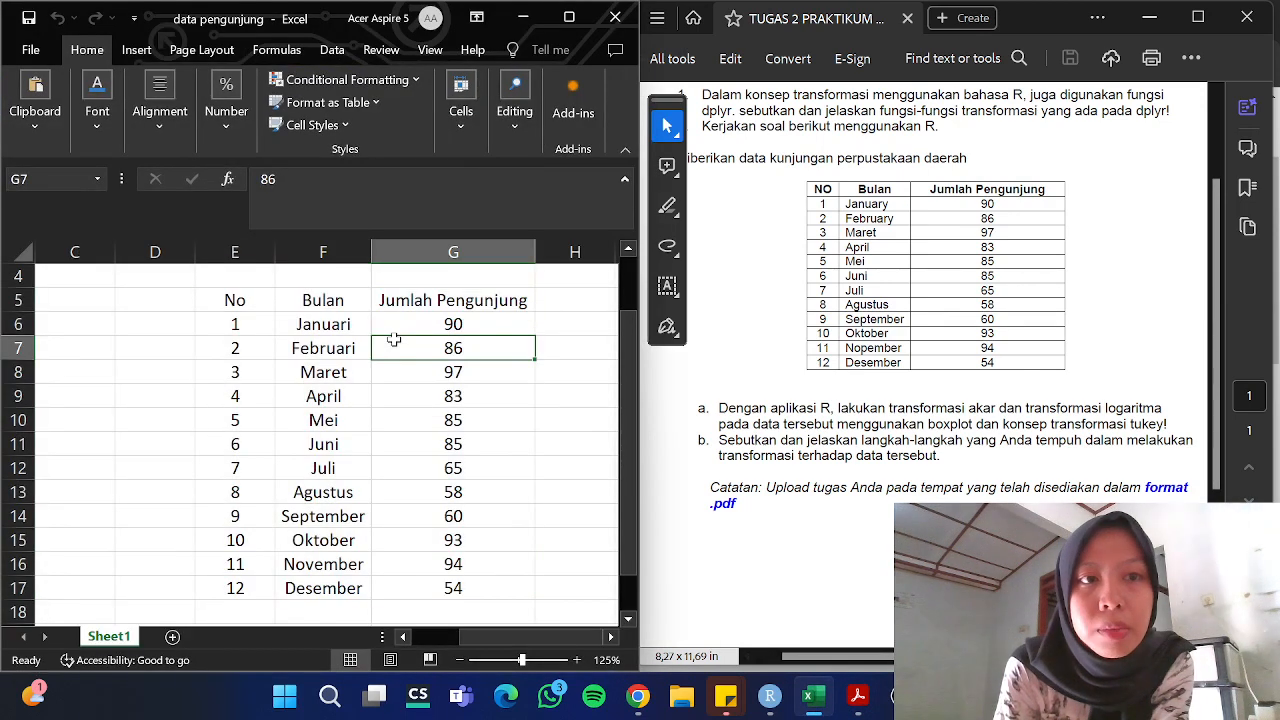
{"action": "left_click", "coordinate": [219, 293]}
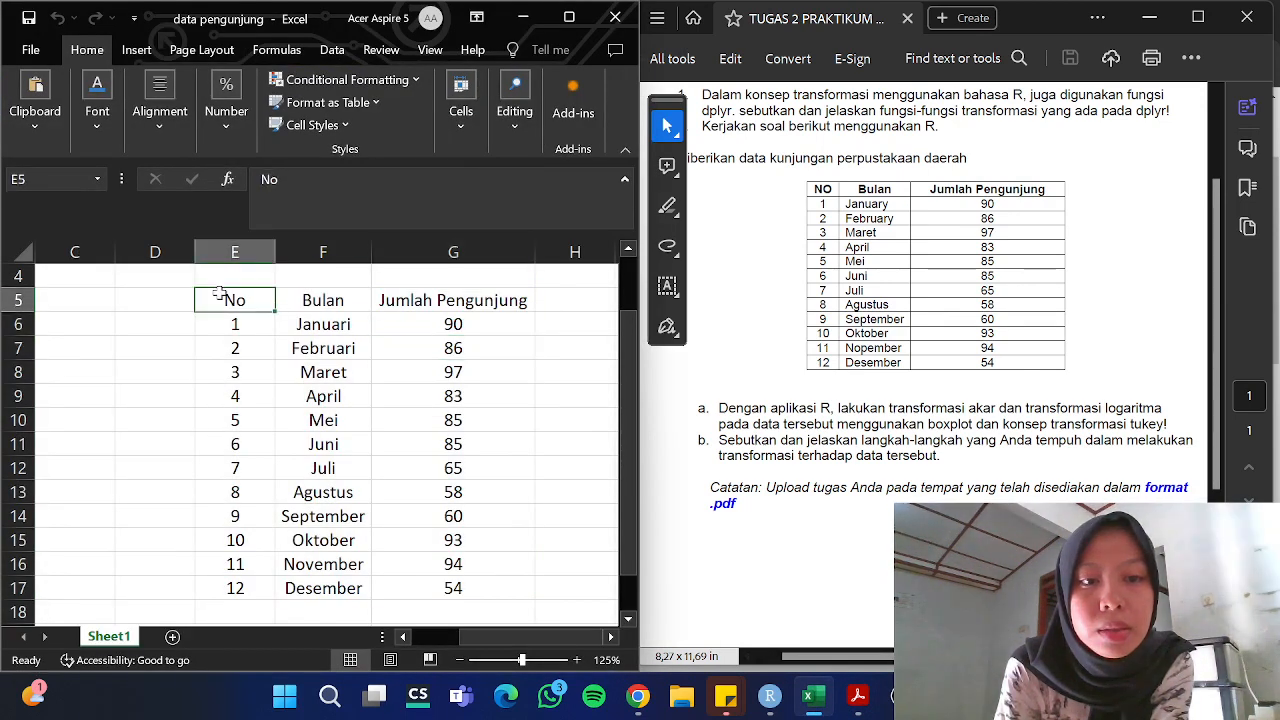
{"action": "left_click", "coordinate": [438, 327]}
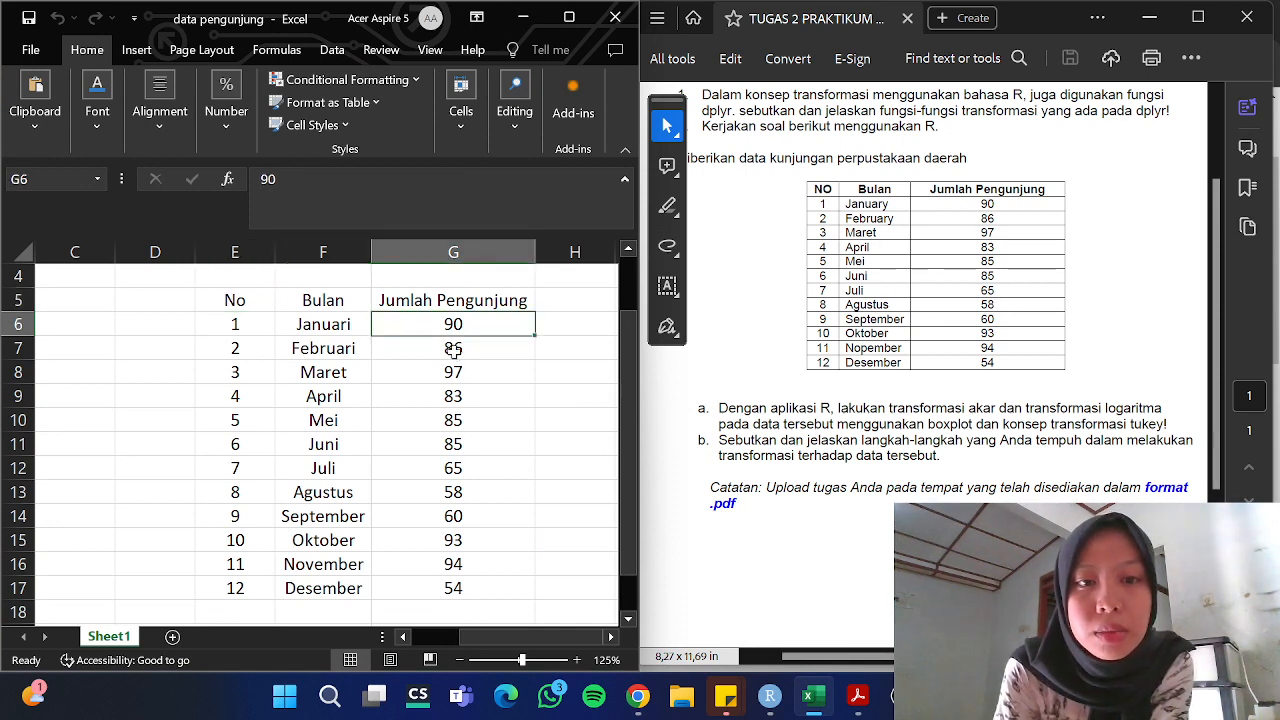
{"action": "left_click", "coordinate": [394, 478]}
{"action": "left_click", "coordinate": [212, 300]}
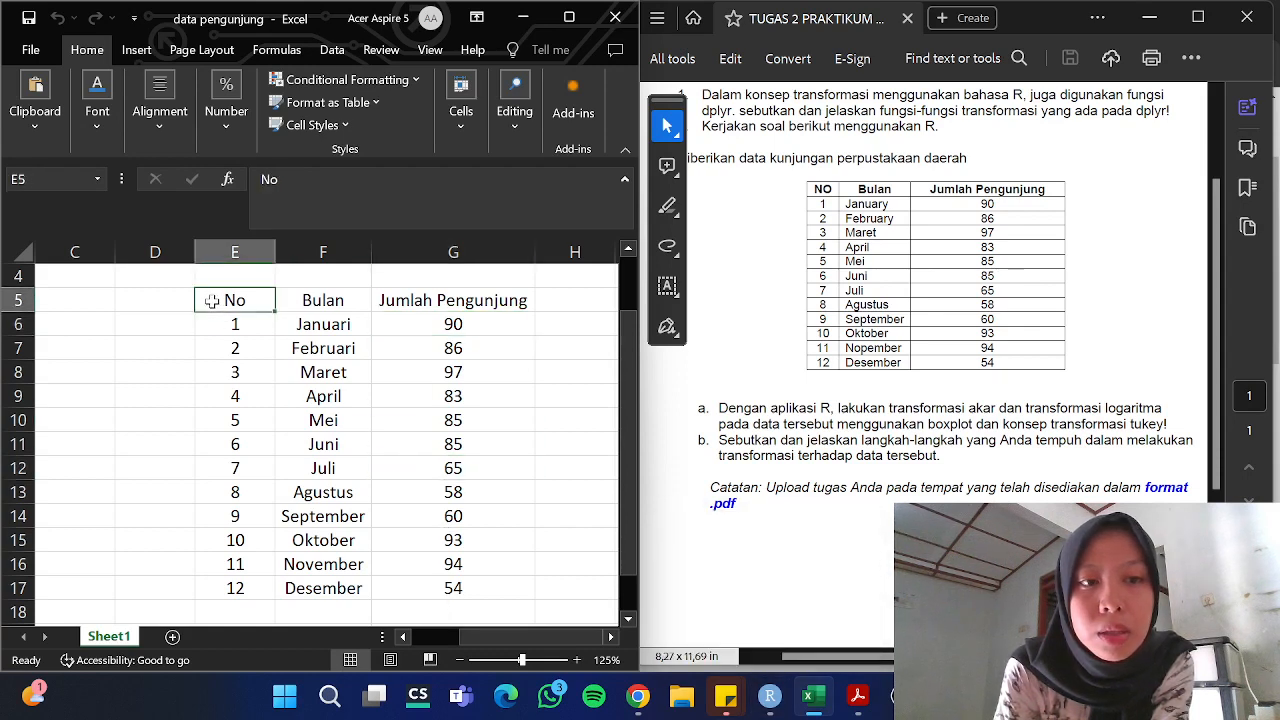
{"action": "left_click_drag", "start_coordinate": [212, 300], "coordinate": [462, 585]}
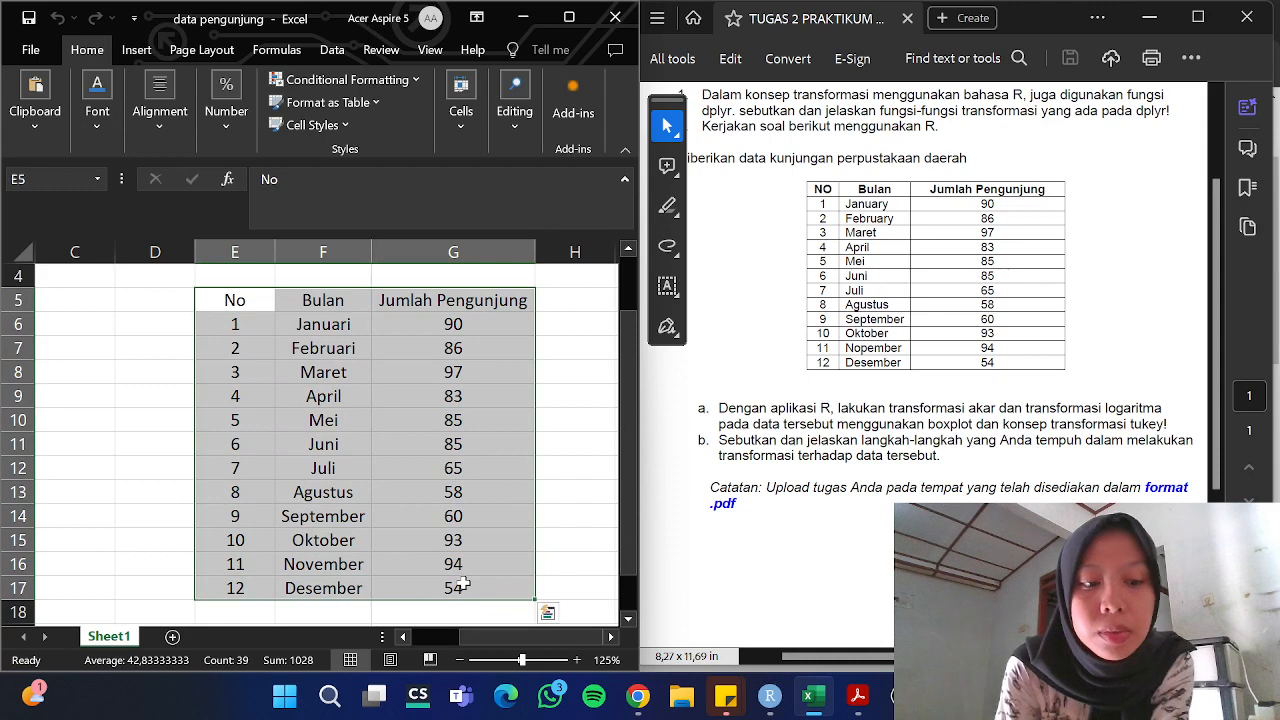
{"action": "key", "text": "ctrl+c"}
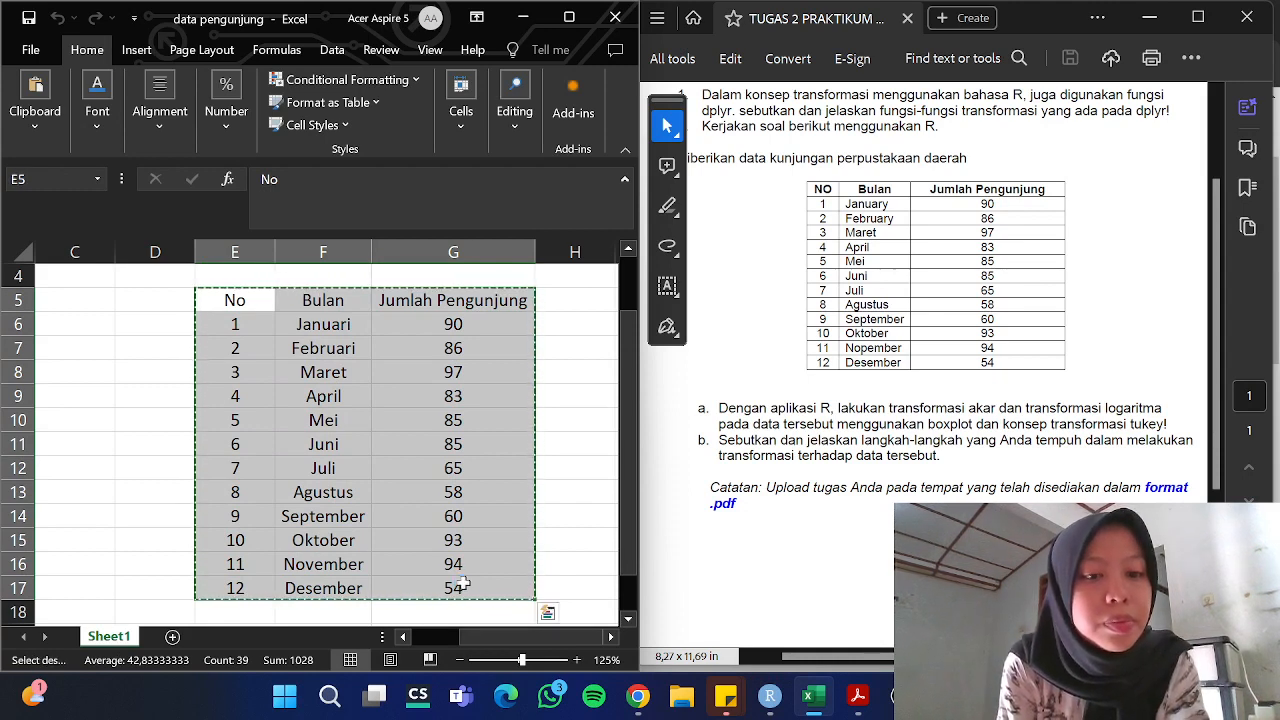
Switch to RStudio and import the copied table by writing and running data2 = read.delim("clipboard") in the empty script
{"action": "left_click", "coordinate": [769, 705]}
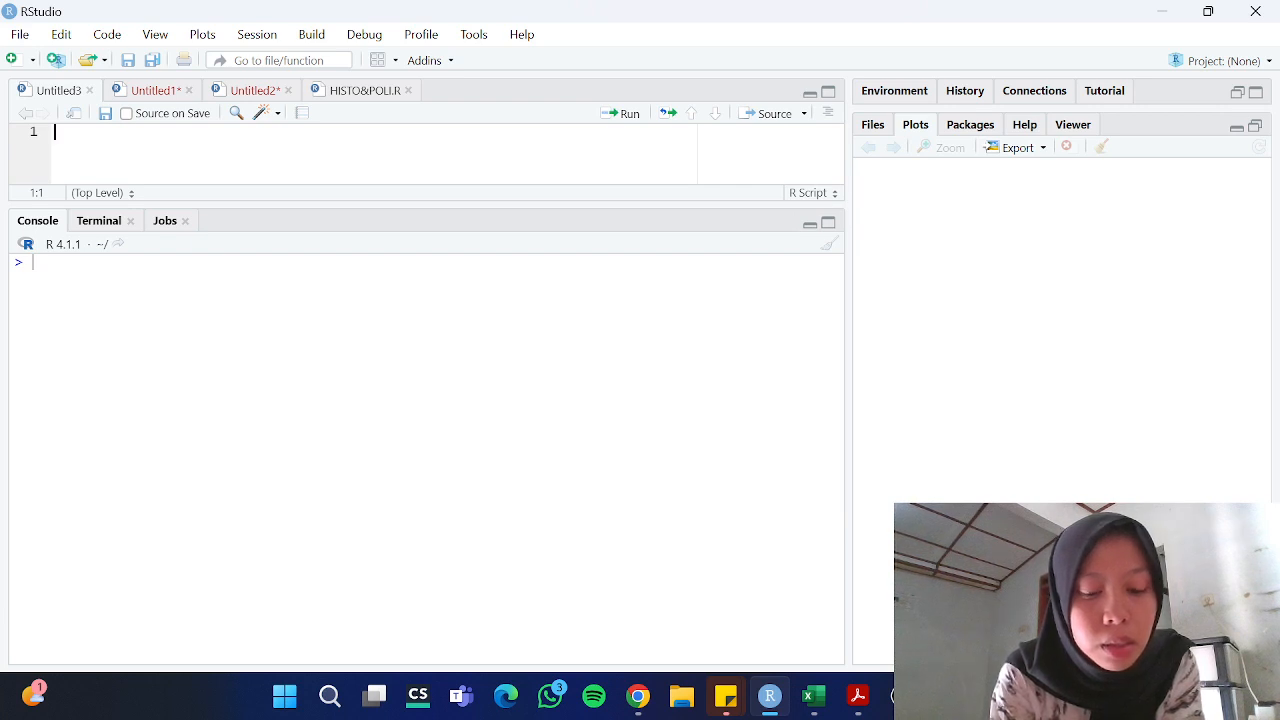
{"action": "type", "text": "data"}
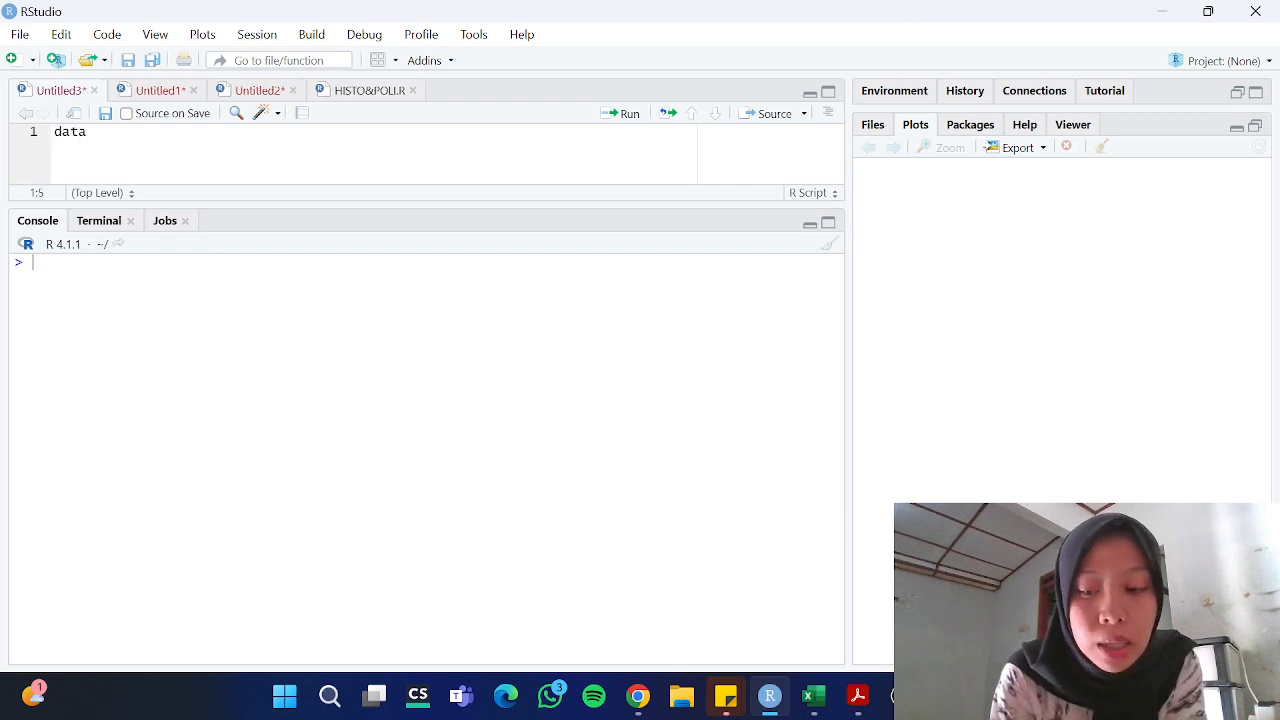
{"action": "type", "text": "2"}
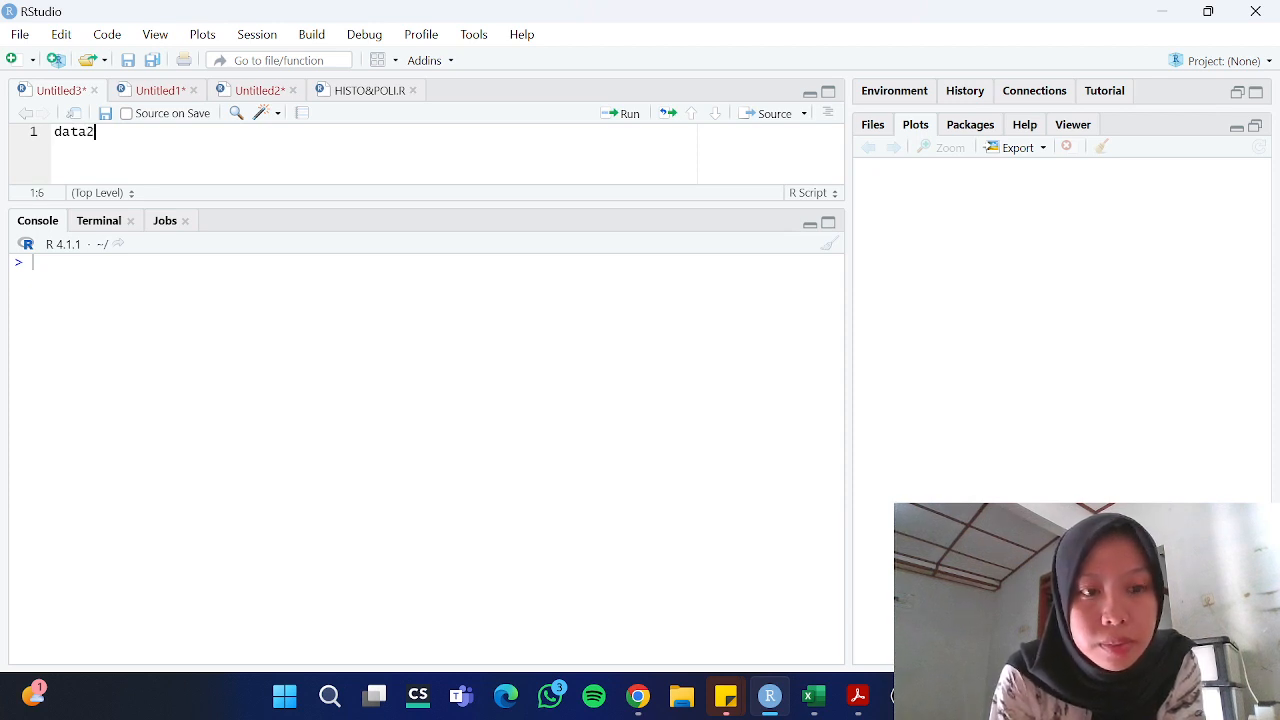
{"action": "type", "text": " = "}
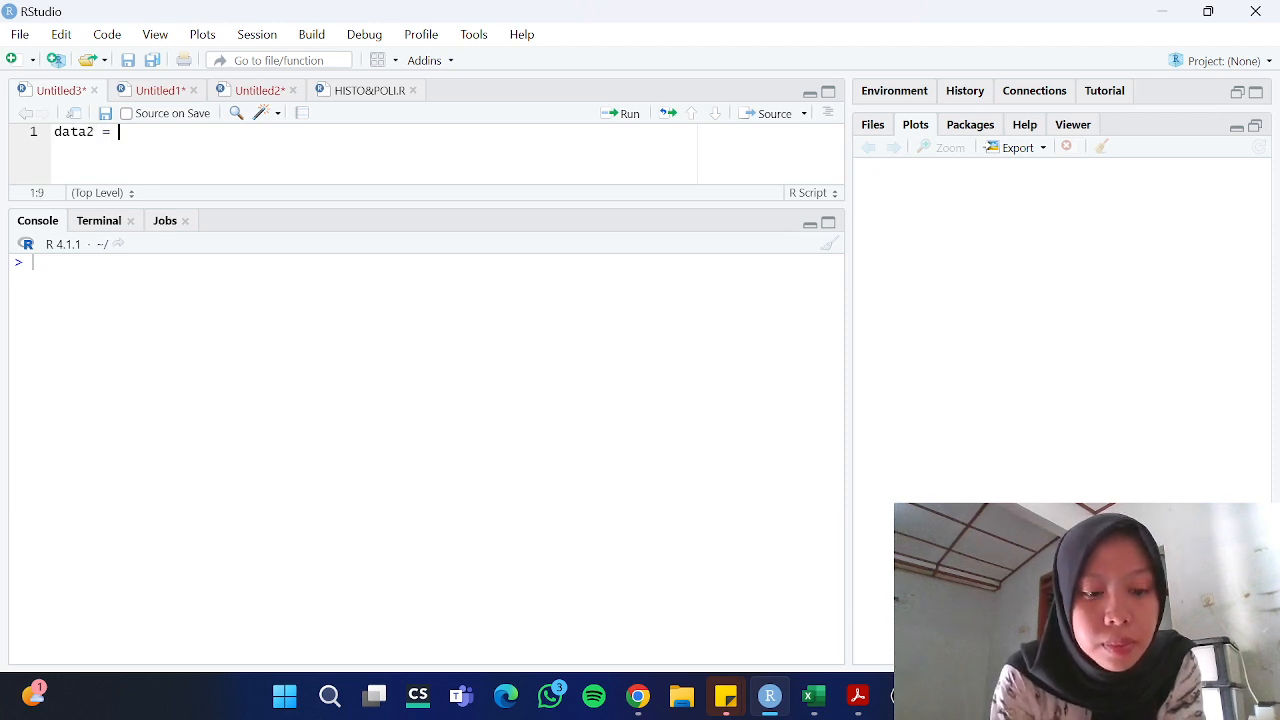
{"action": "type", "text": "read"}
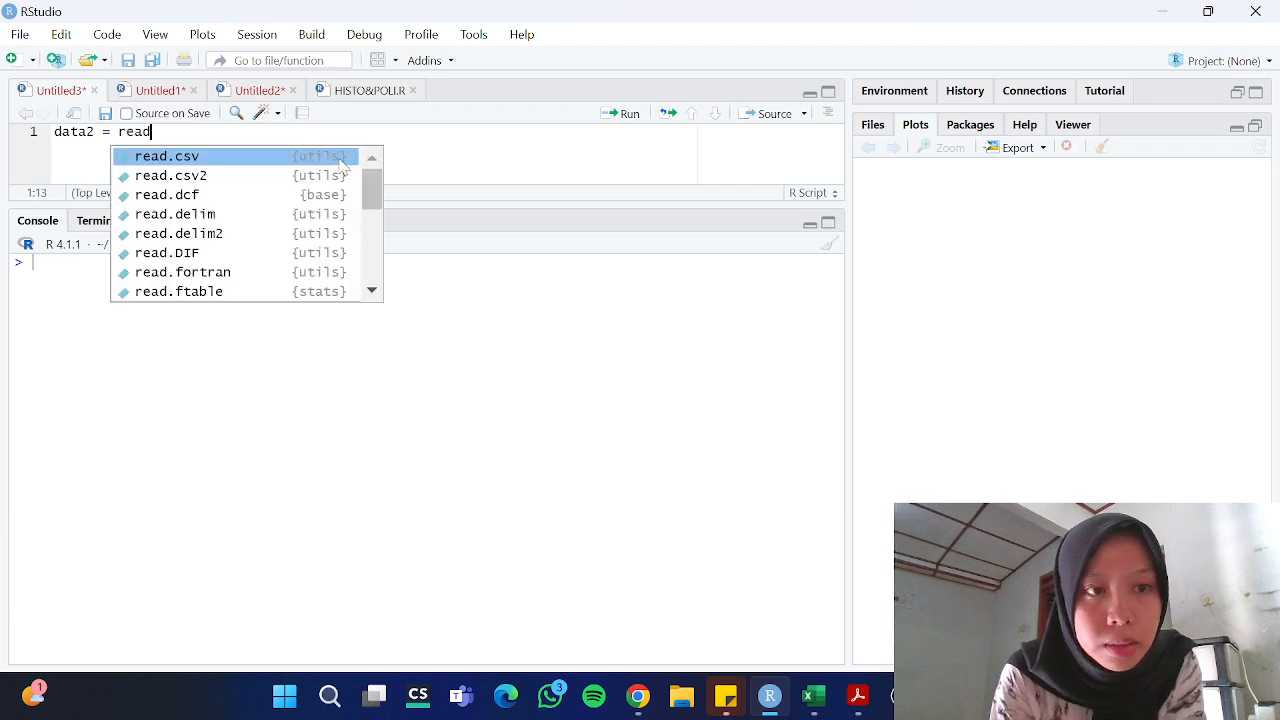
{"action": "type", "text": ".d"}
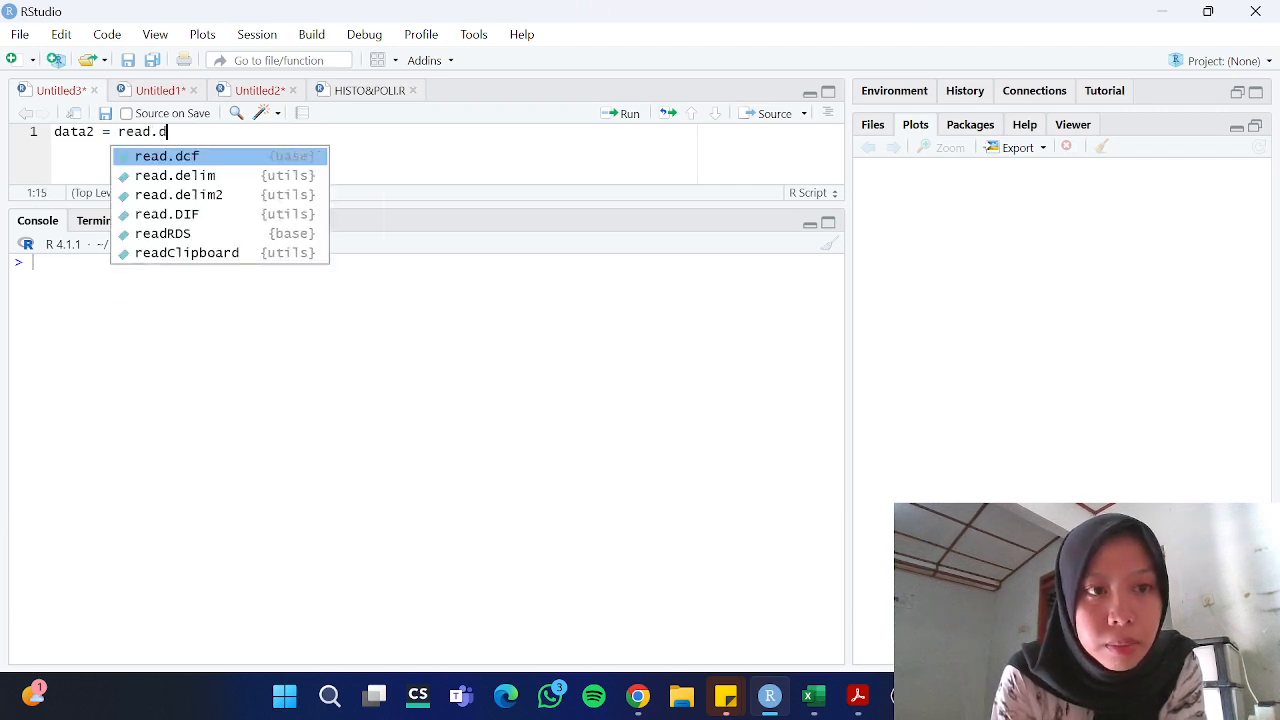
{"action": "key", "text": "Down"}
{"action": "key", "text": "Return"}
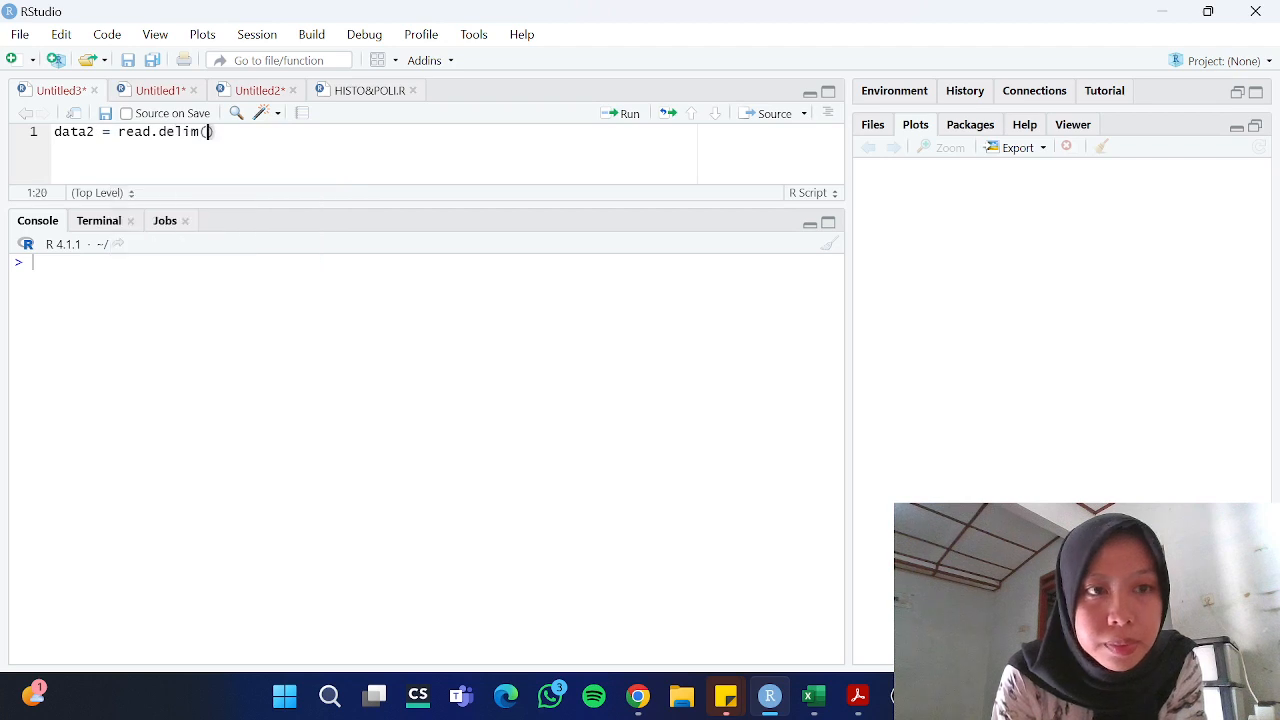
{"action": "type", "text": "\"c"}
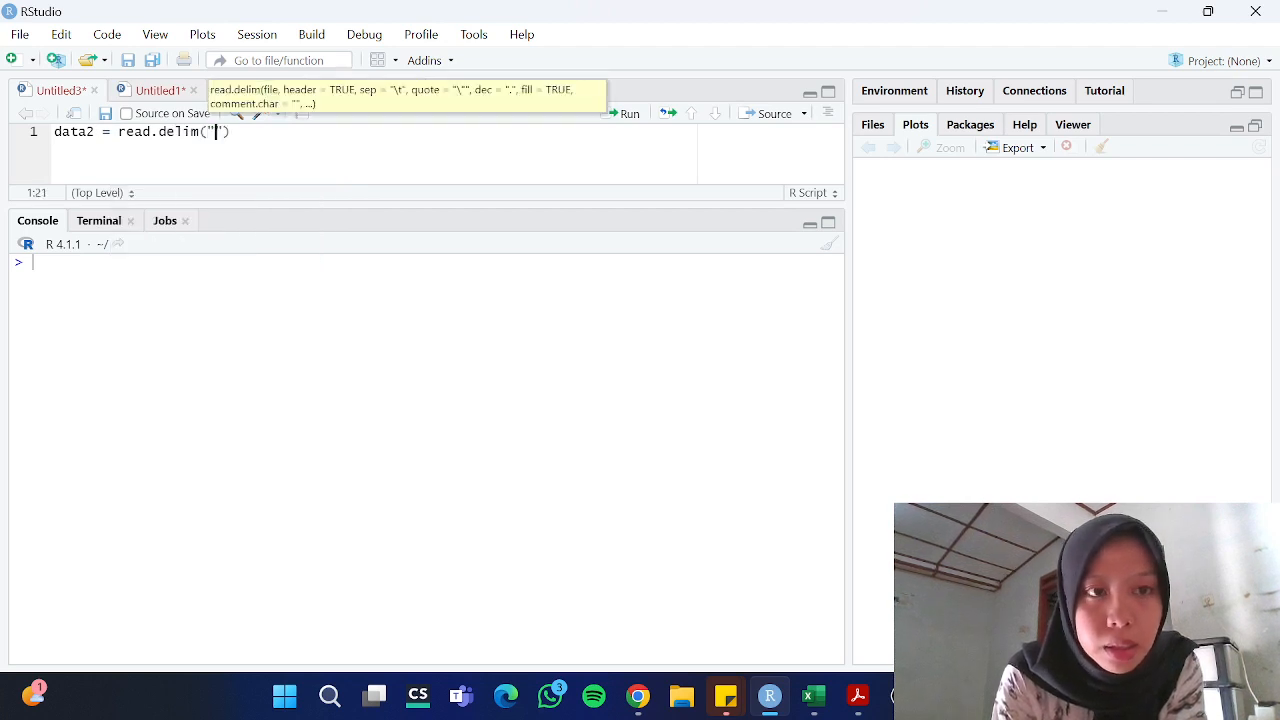
{"action": "type", "text": "lipbo"}
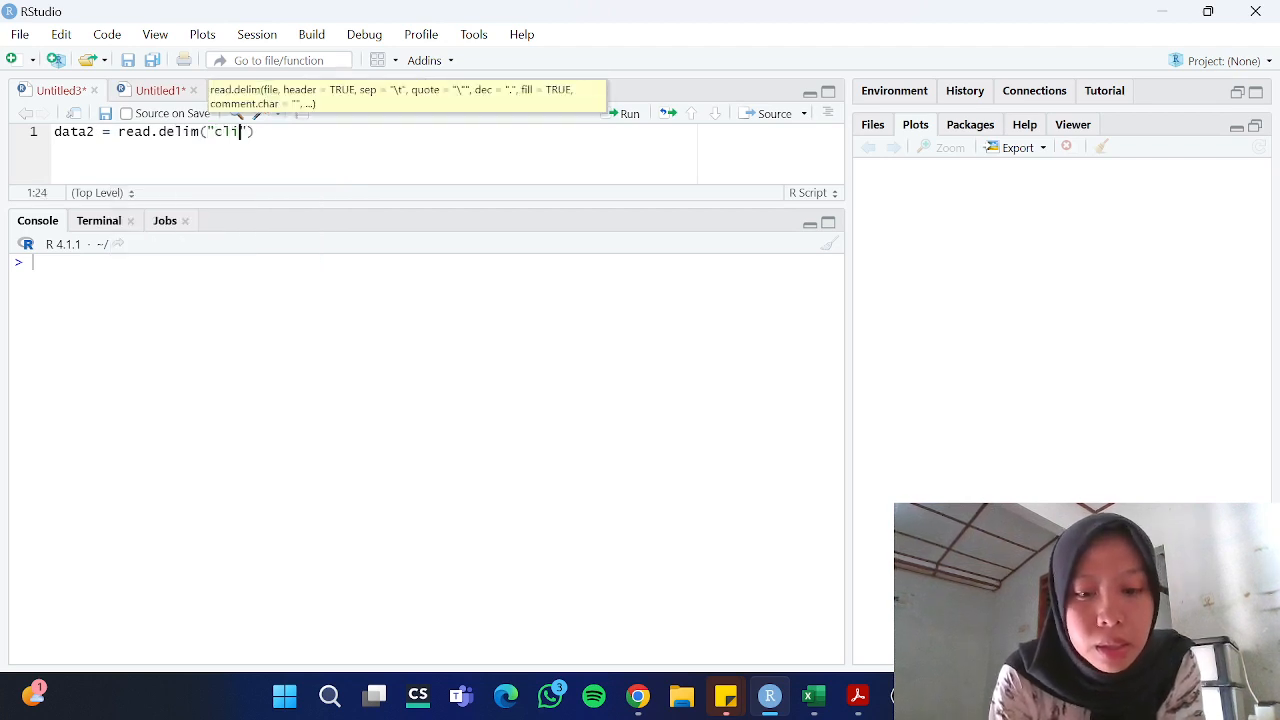
{"action": "type", "text": "ard\""}
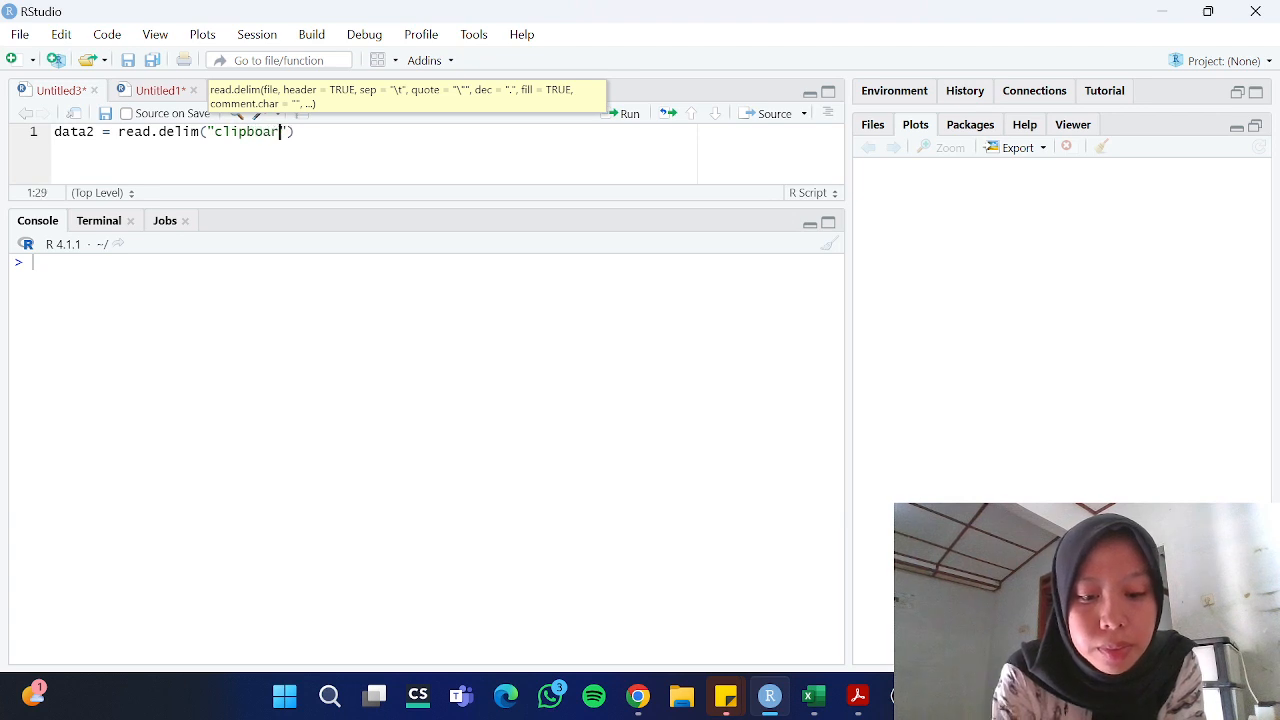
{"action": "type", "text": ")"}
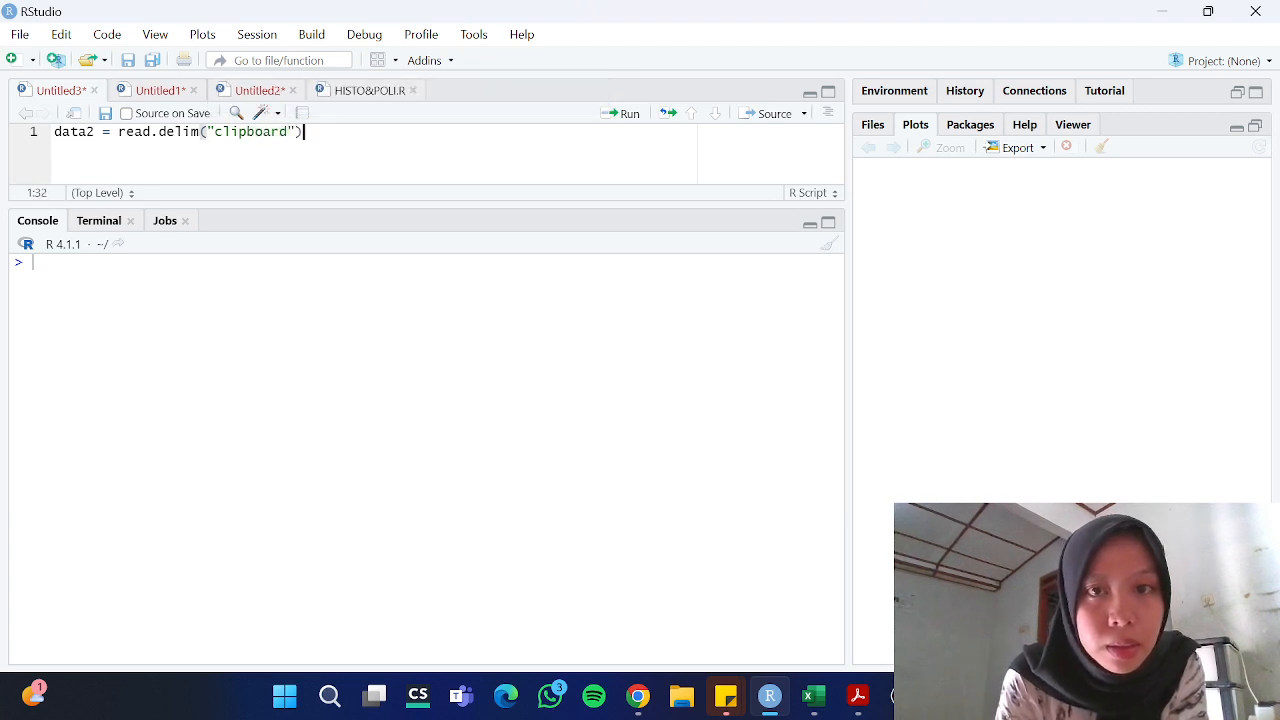
{"action": "left_click", "coordinate": [622, 114]}
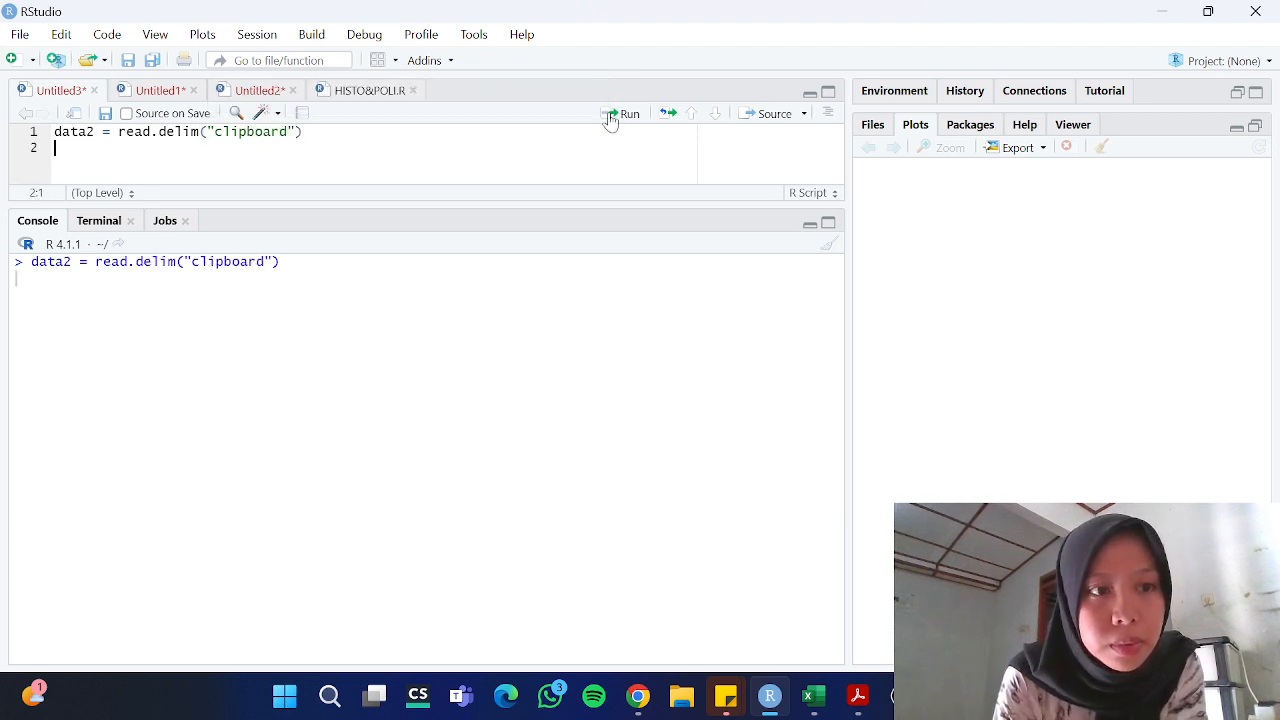
Add data2 as the second script line, run it to print the table, and check it against the Excel sheet
{"action": "type", "text": "data2"}
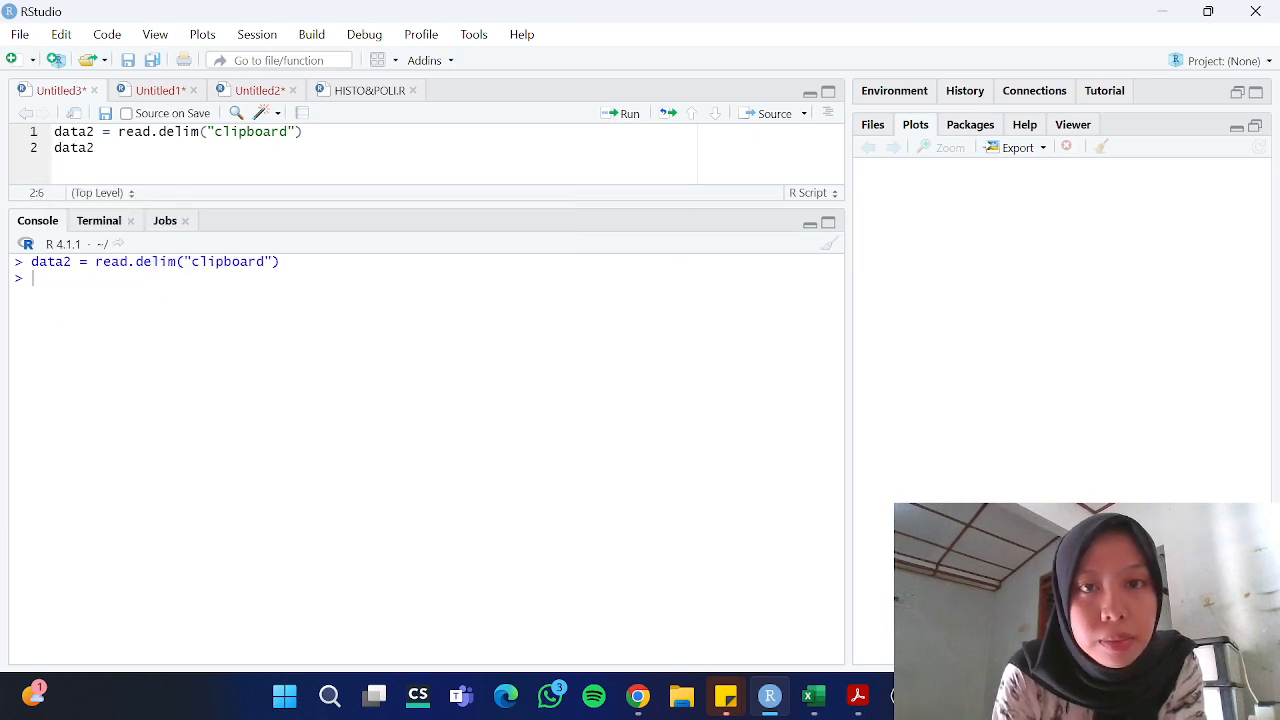
{"action": "left_click", "coordinate": [620, 114]}
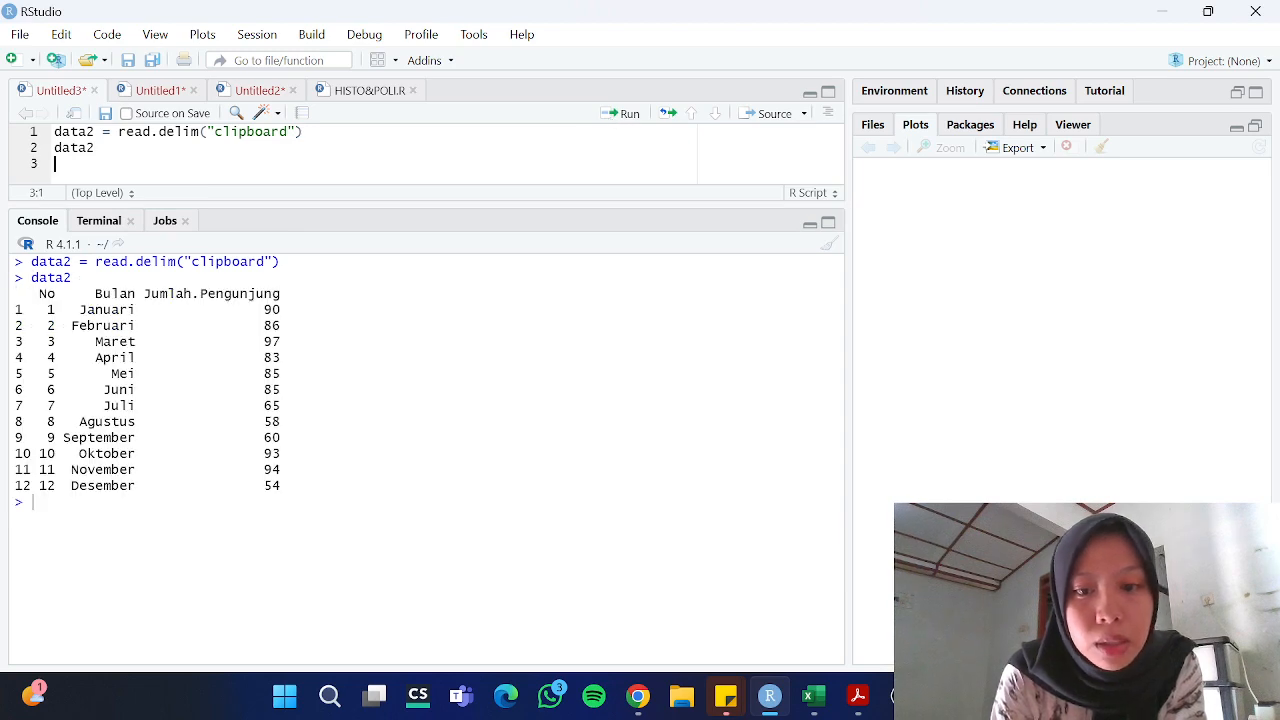
{"action": "left_click", "coordinate": [808, 700]}
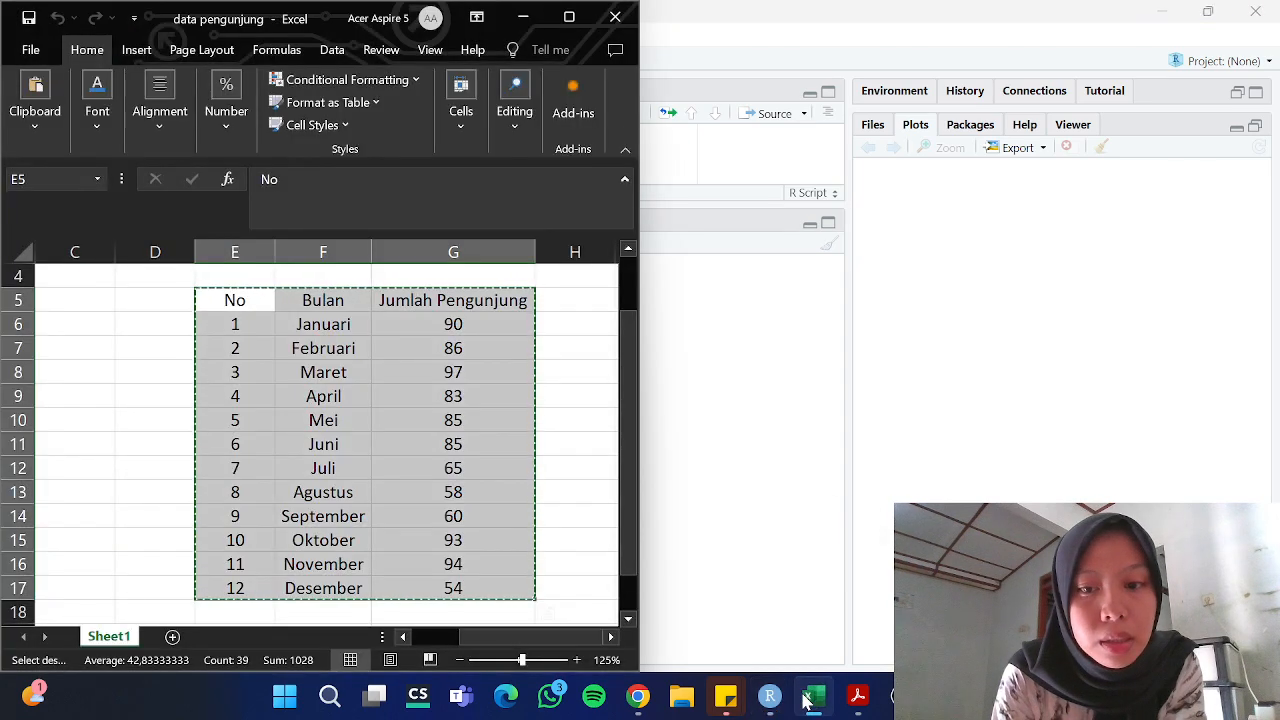
{"action": "left_click", "coordinate": [808, 700]}
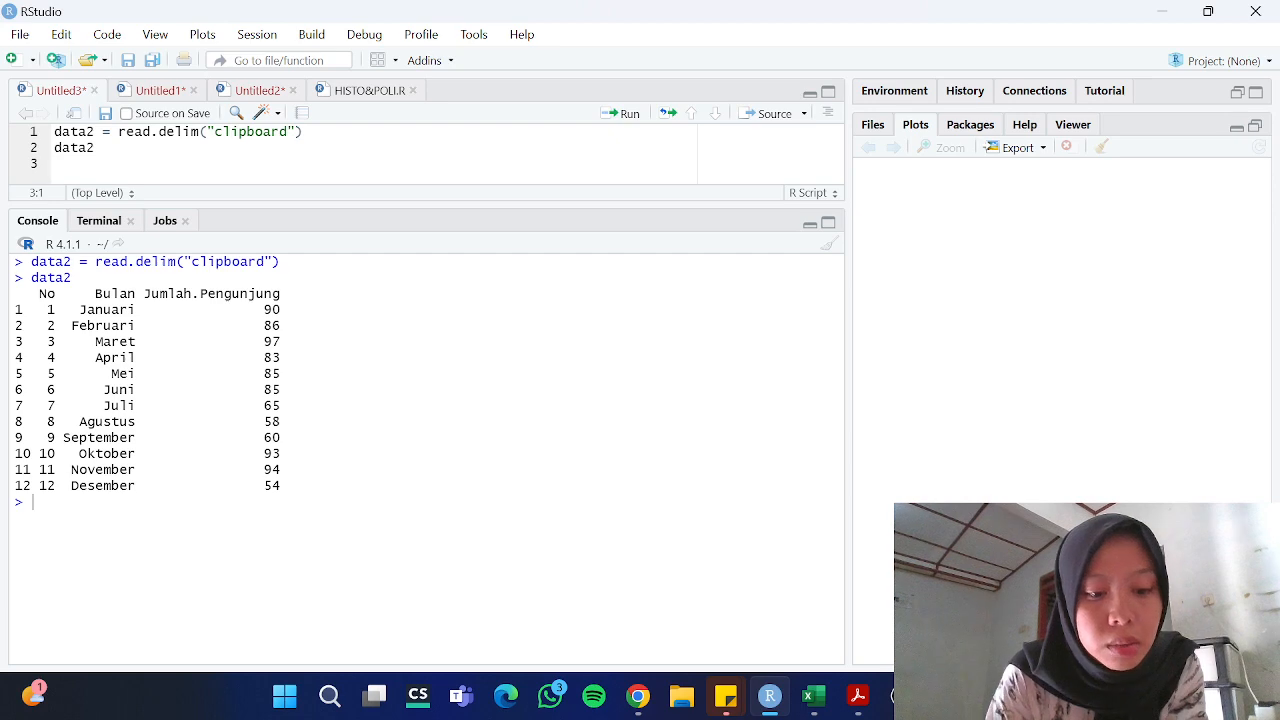
Add summary(data2) as the third script line and run it to get the descriptive statistics
{"action": "type", "text": "summart"}
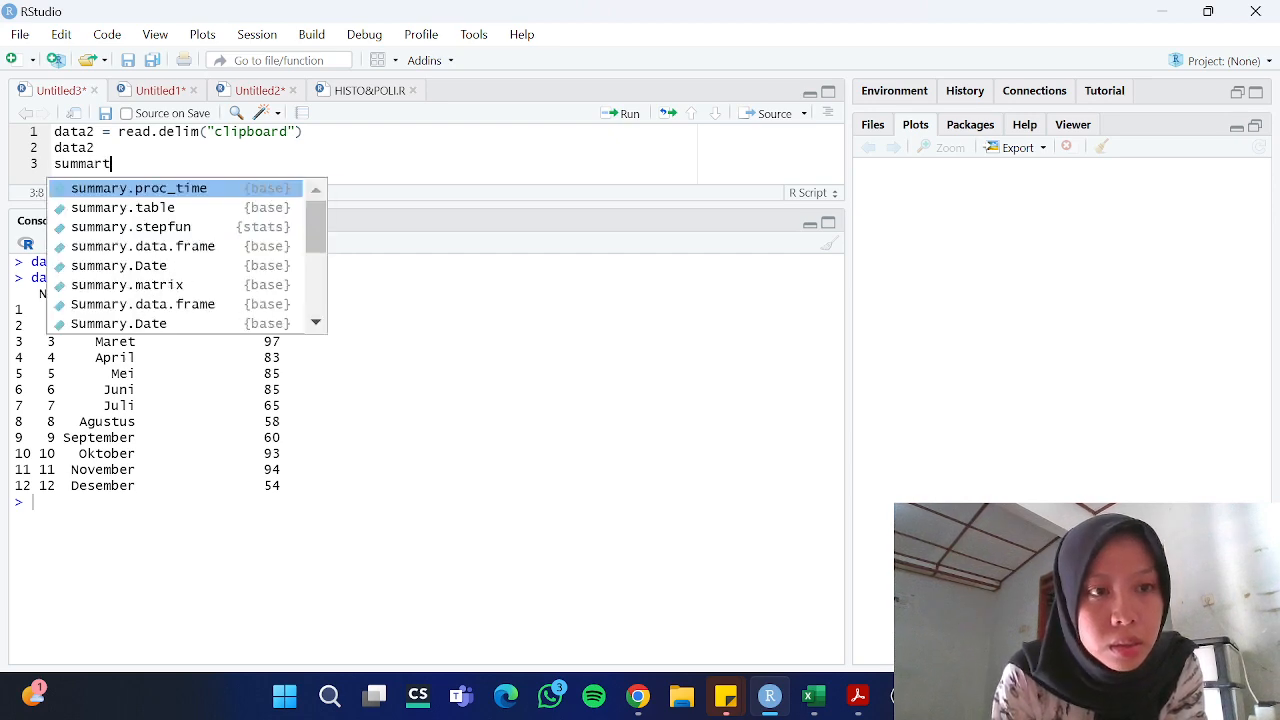
{"action": "key", "text": "BackSpace"}
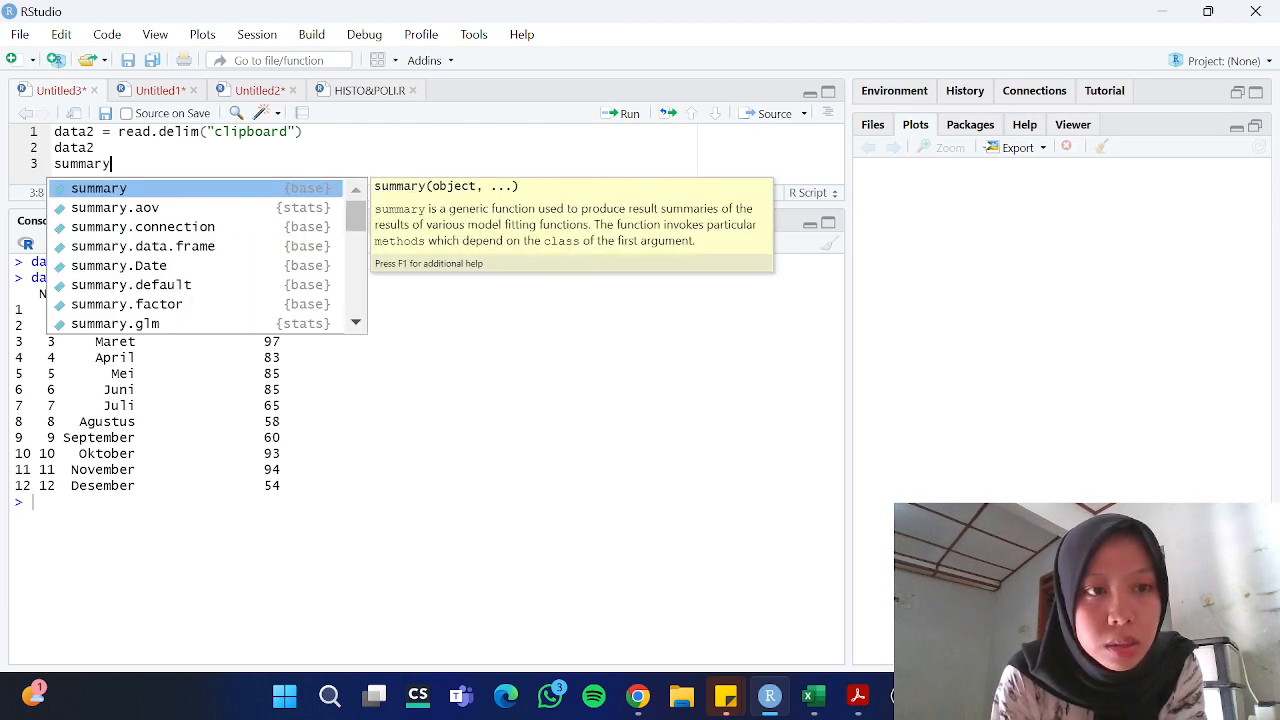
{"action": "type", "text": "y"}
{"action": "key", "text": "Tab"}
{"action": "type", "text": "data2"}
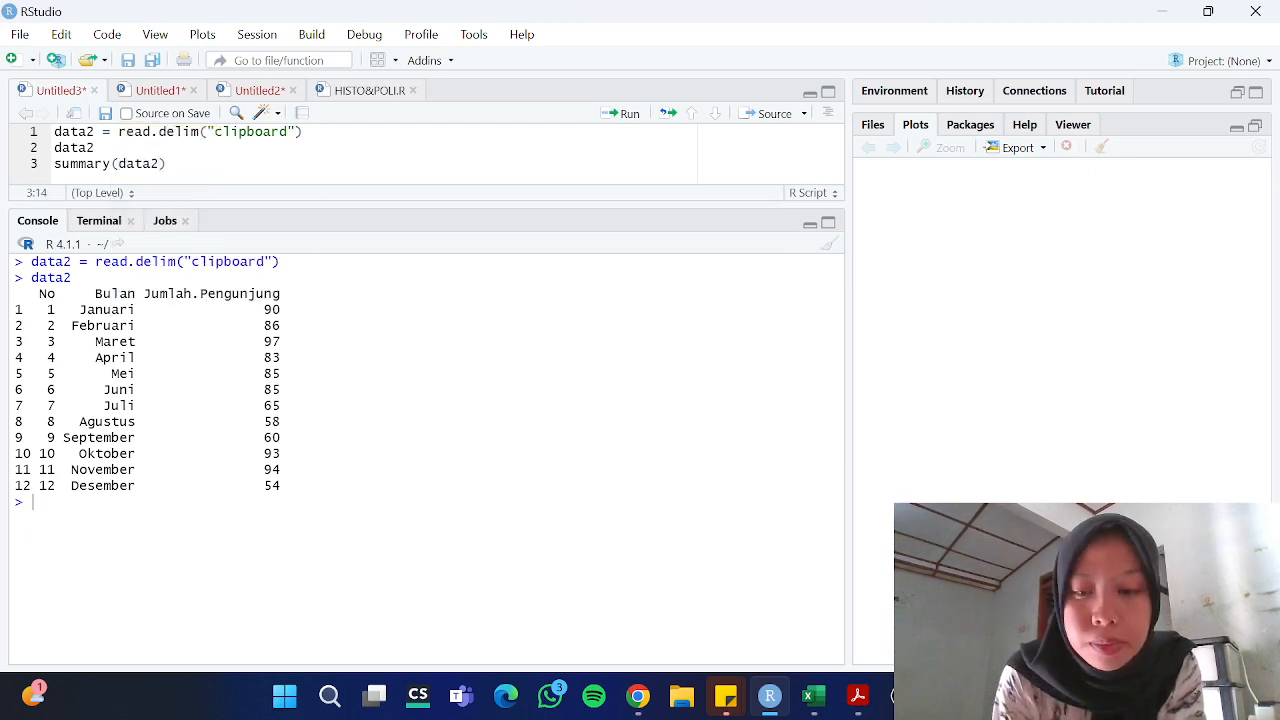
{"action": "key", "text": "End"}
{"action": "key", "text": "Return"}
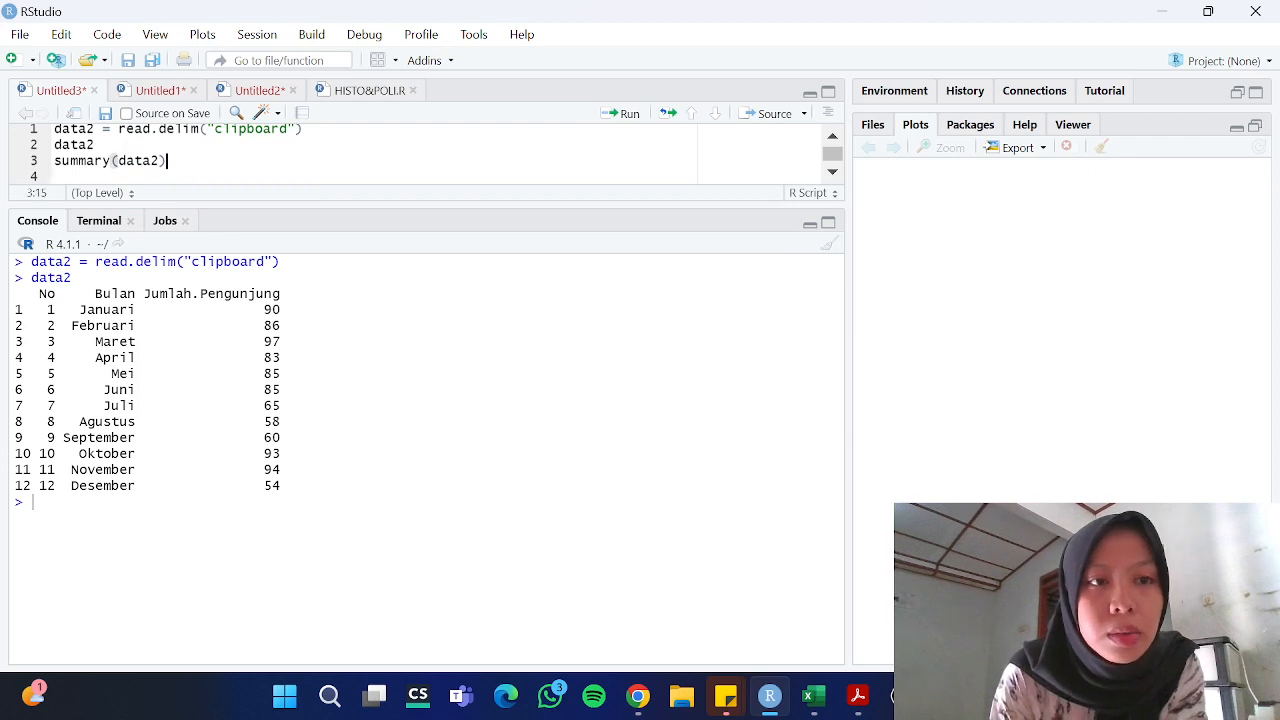
{"action": "left_click", "coordinate": [619, 115]}
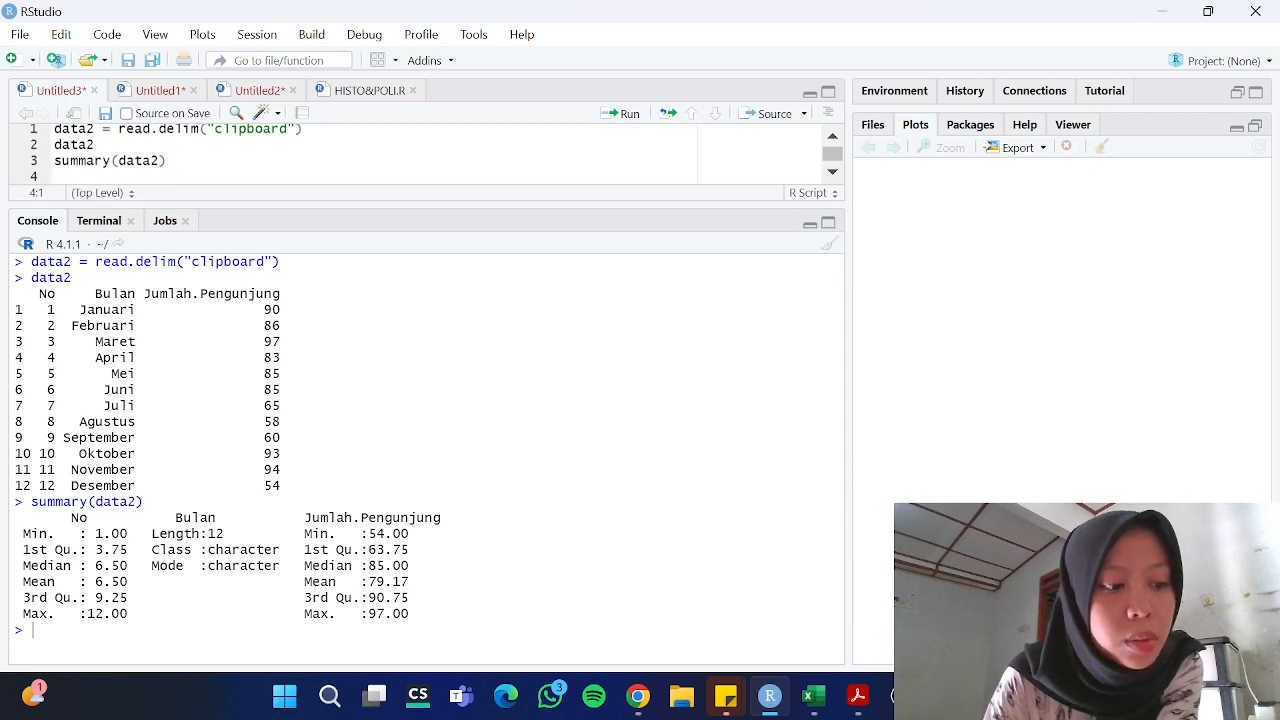
Start a boxplot call on the fourth script line for the column data2$Jumlah.Pengunjung
{"action": "type", "text": "bo"}
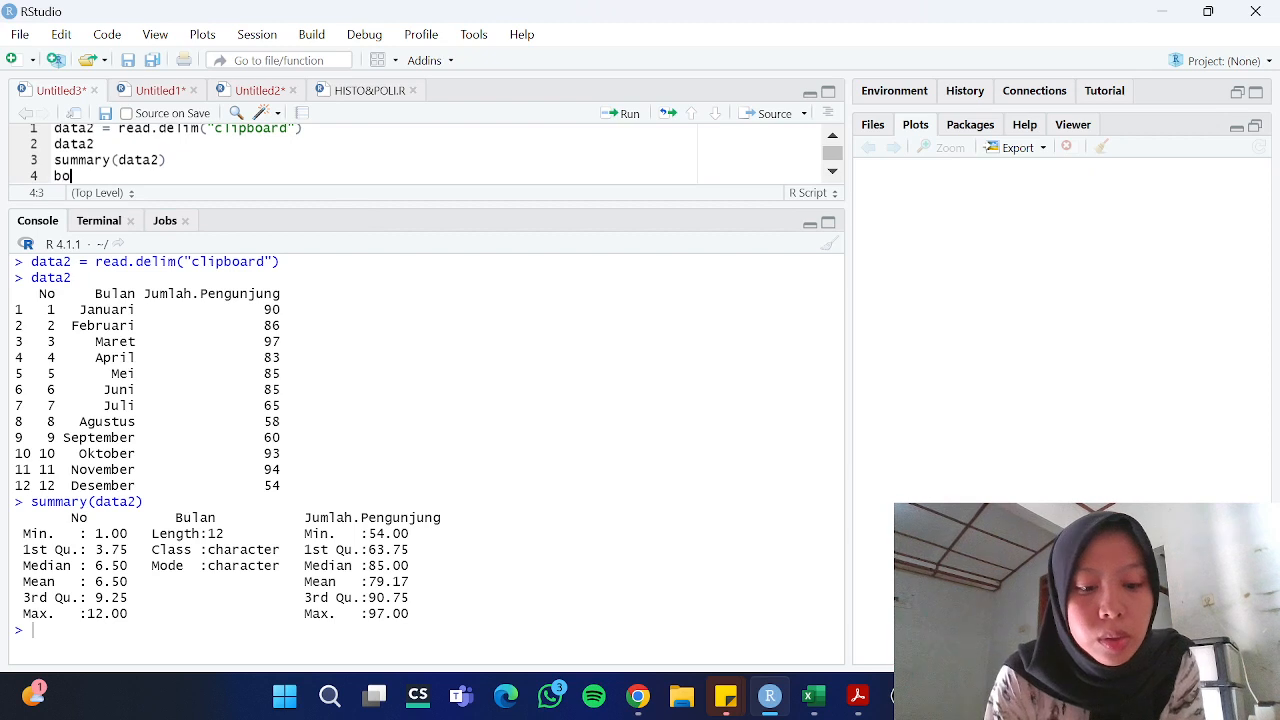
{"action": "type", "text": "xplot("}
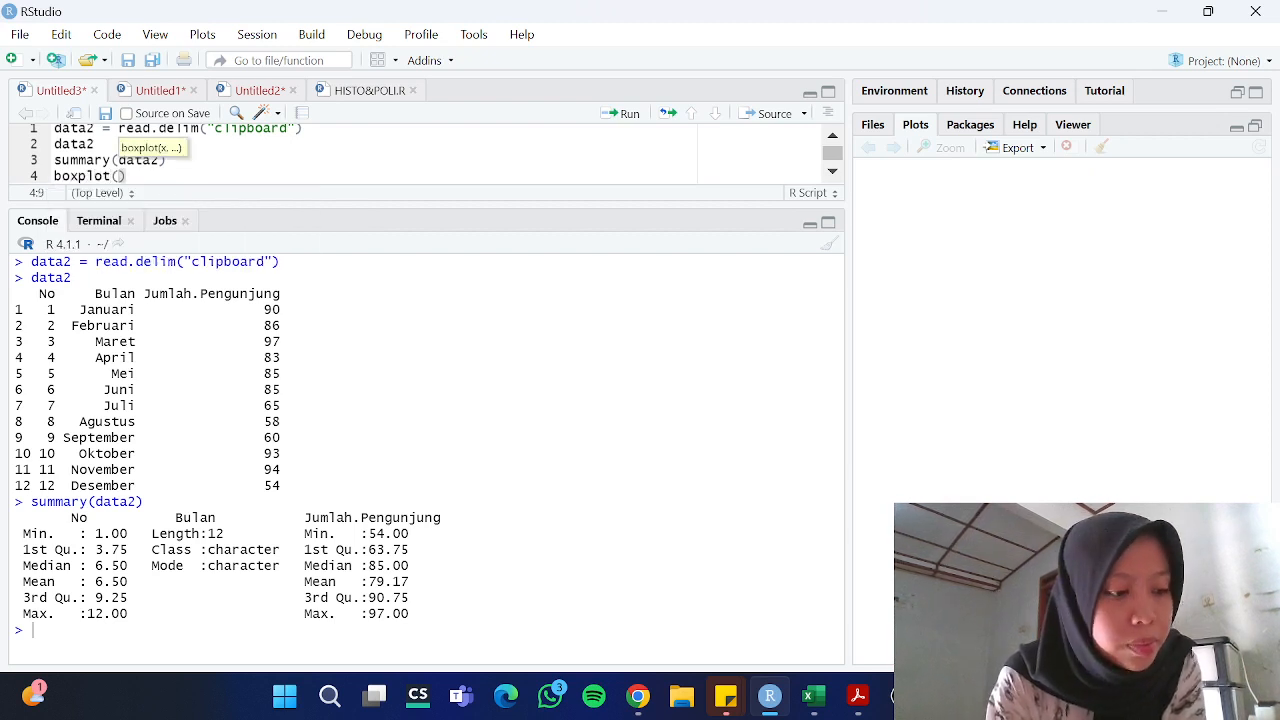
{"action": "type", "text": "data"}
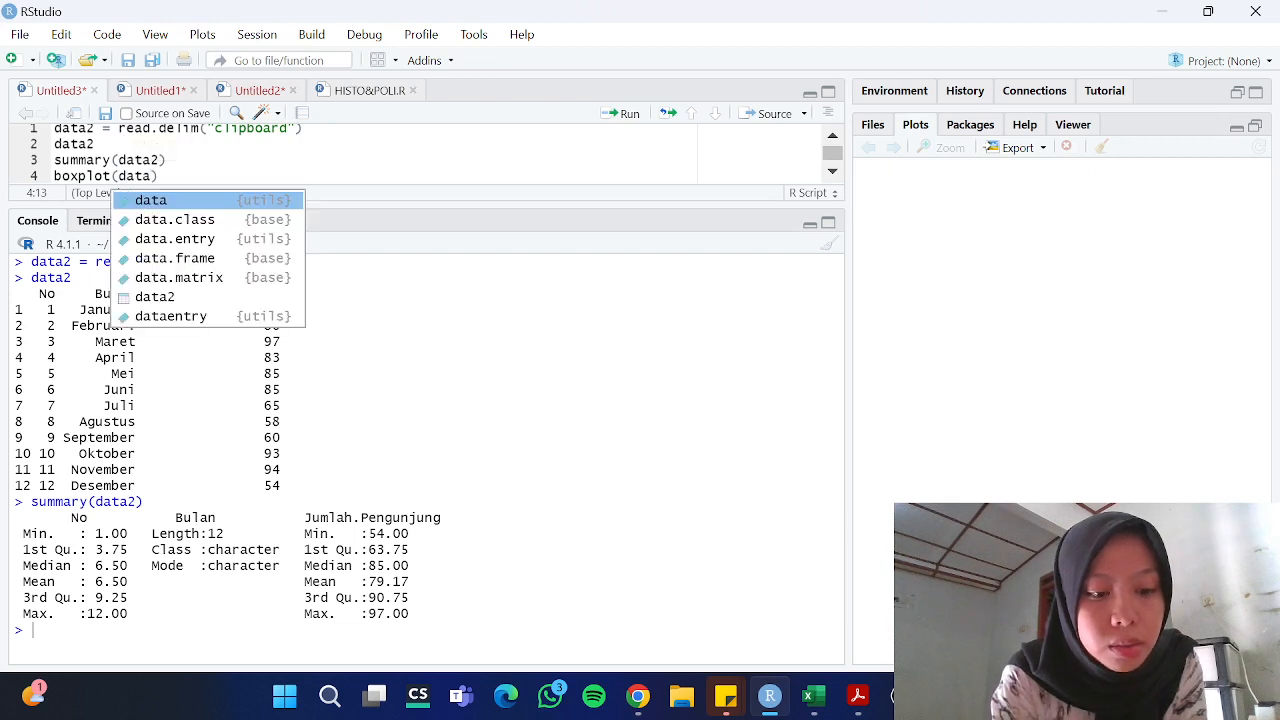
{"action": "type", "text": "2"}
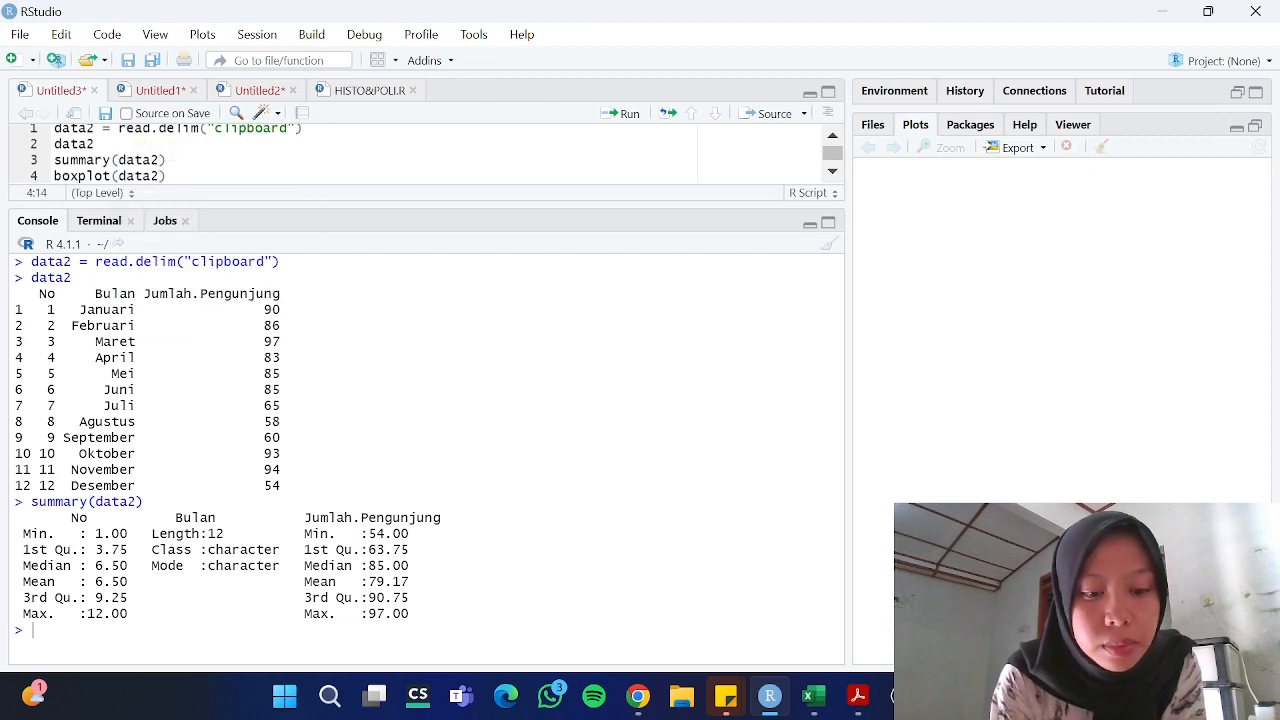
{"action": "type", "text": "$"}
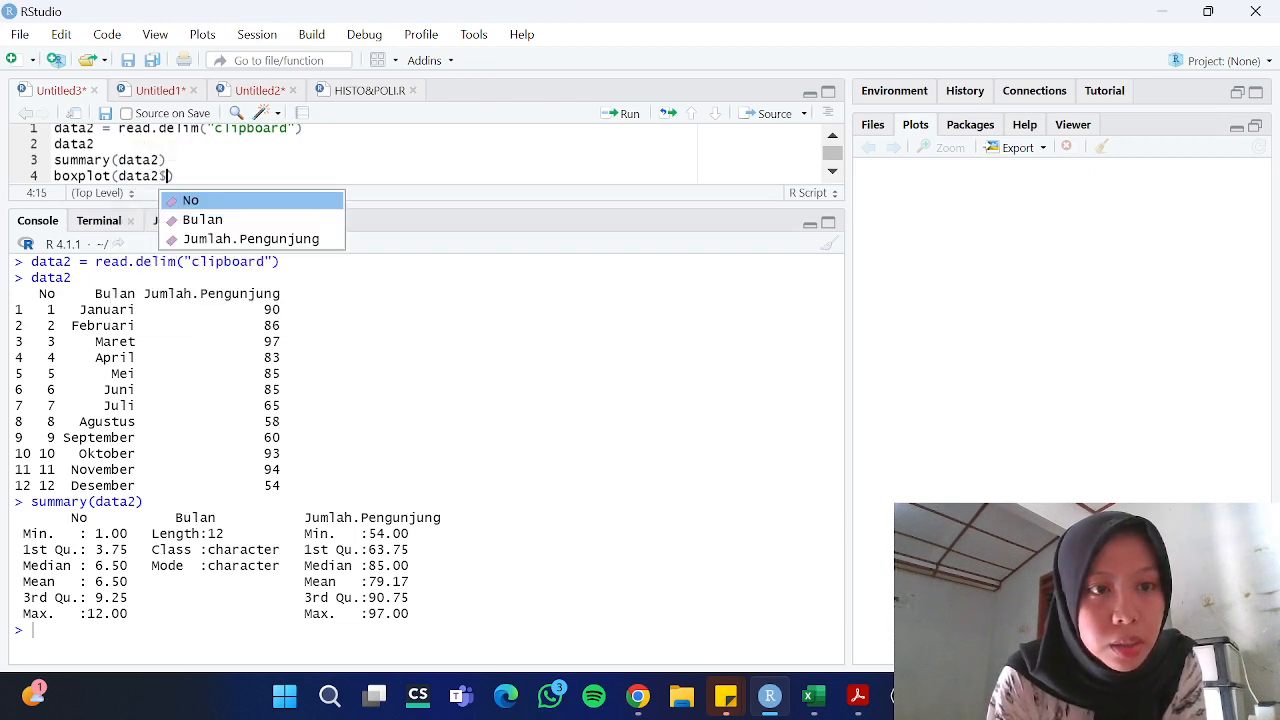
{"action": "left_click", "coordinate": [320, 240]}
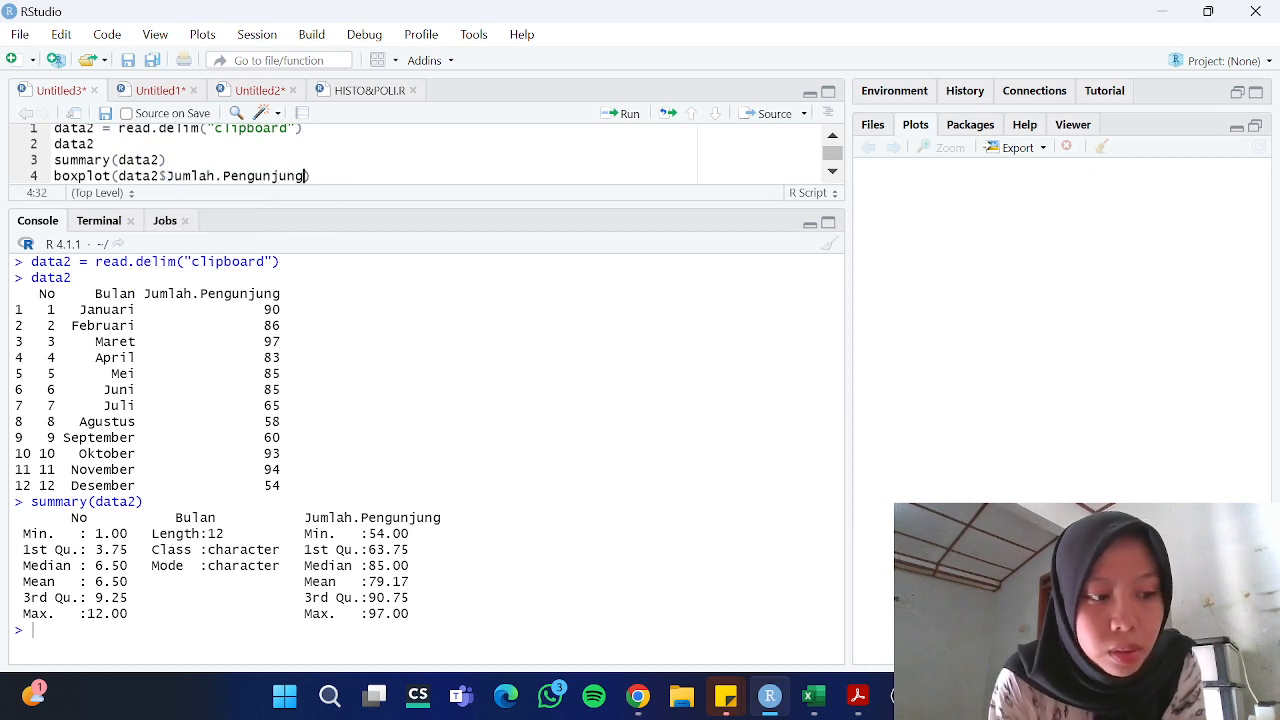
Add a main title argument to the boxplot call, reading "Boxplot Jumlah Pengunjung Perpustakaan Daerah" with a line break before "Perpustakaan"
{"action": "type", "text": ", ma"}
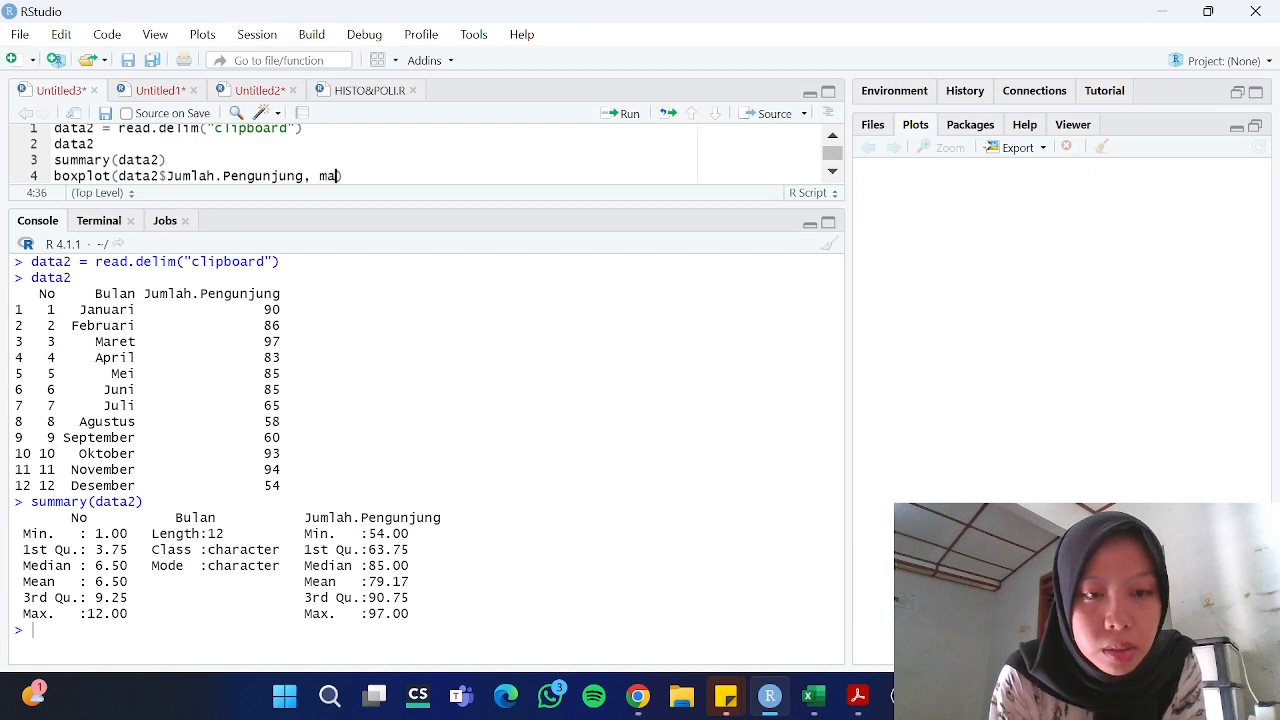
{"action": "type", "text": "in"}
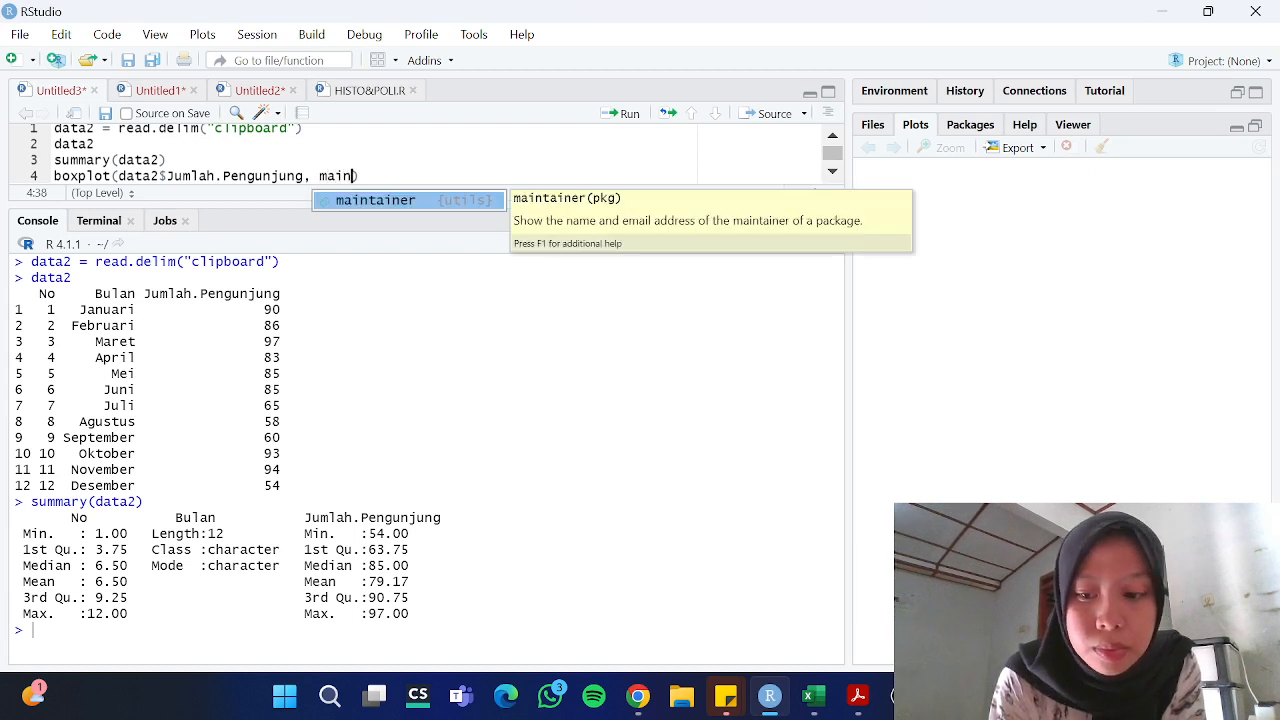
{"action": "type", "text": "= \""}
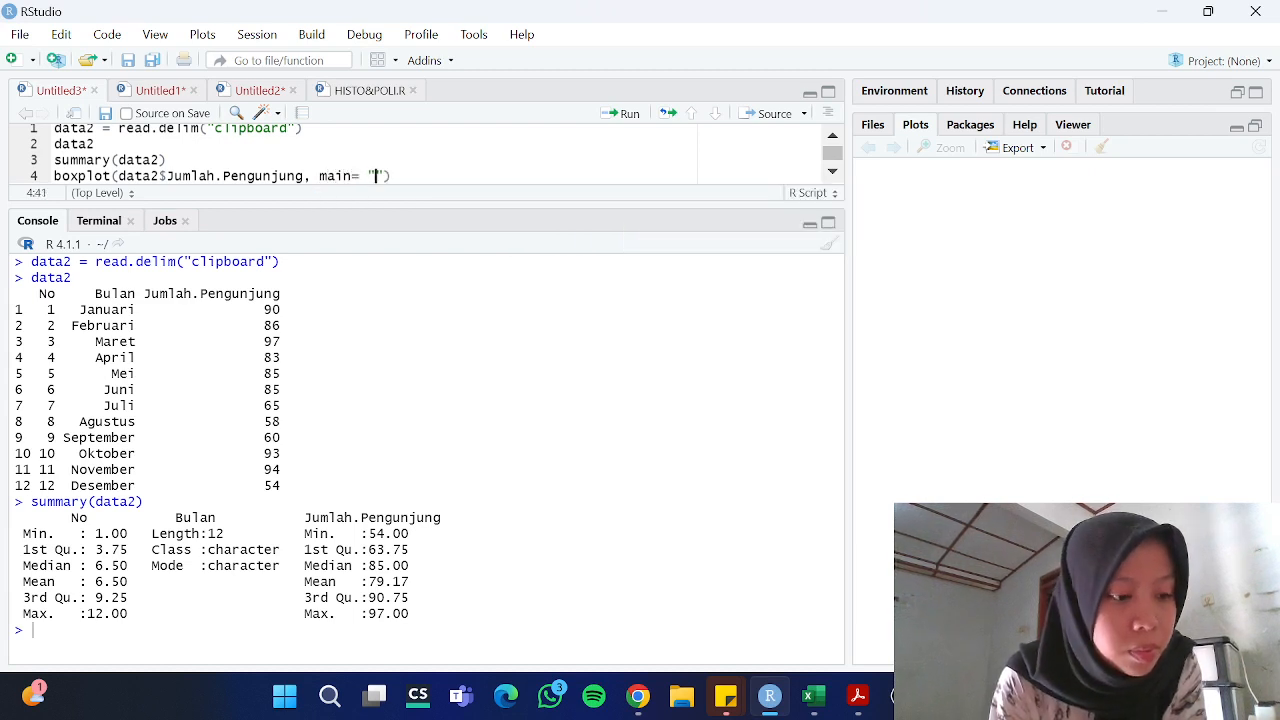
{"action": "type", "text": "Boxplot"}
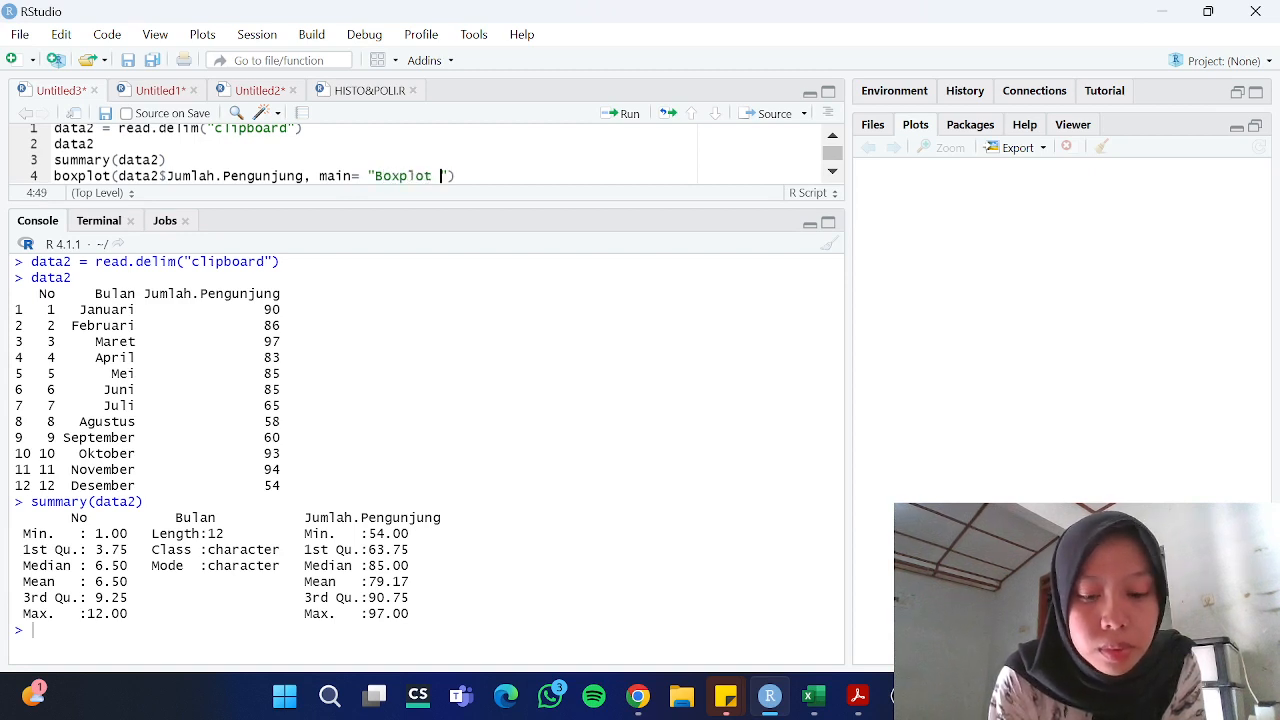
{"action": "type", "text": "Jumlah P"}
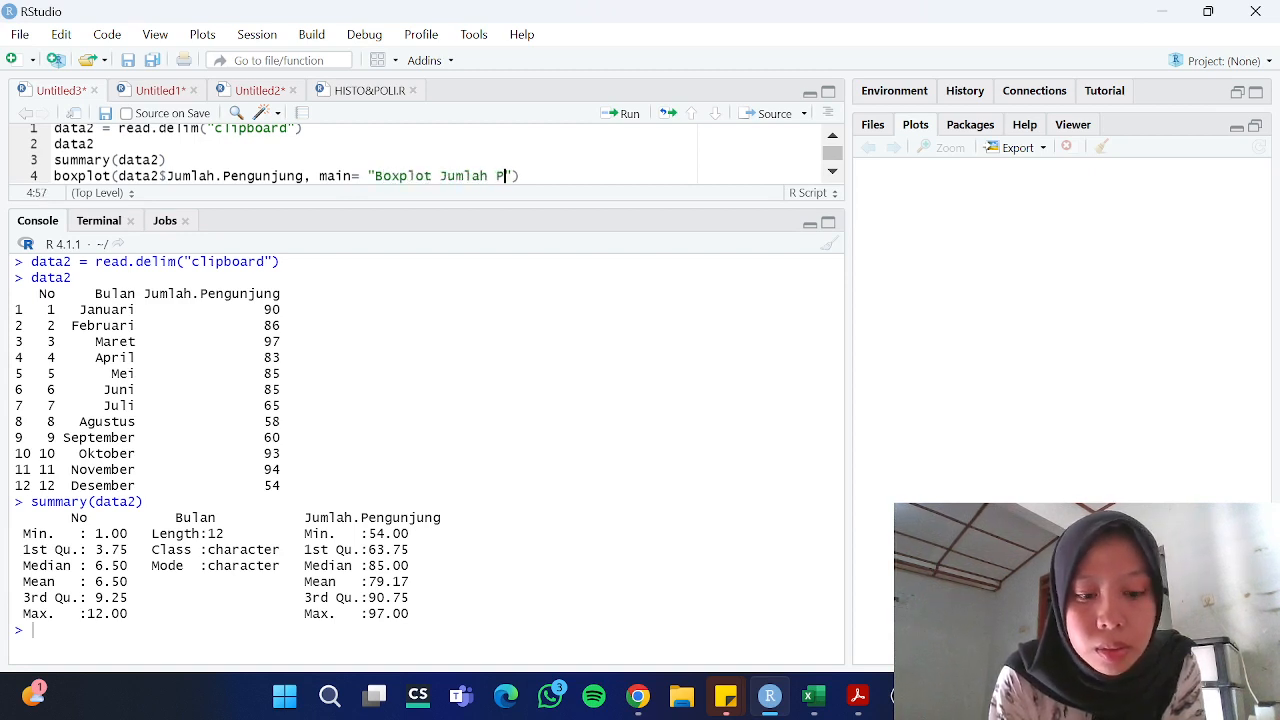
{"action": "type", "text": "engunjun"}
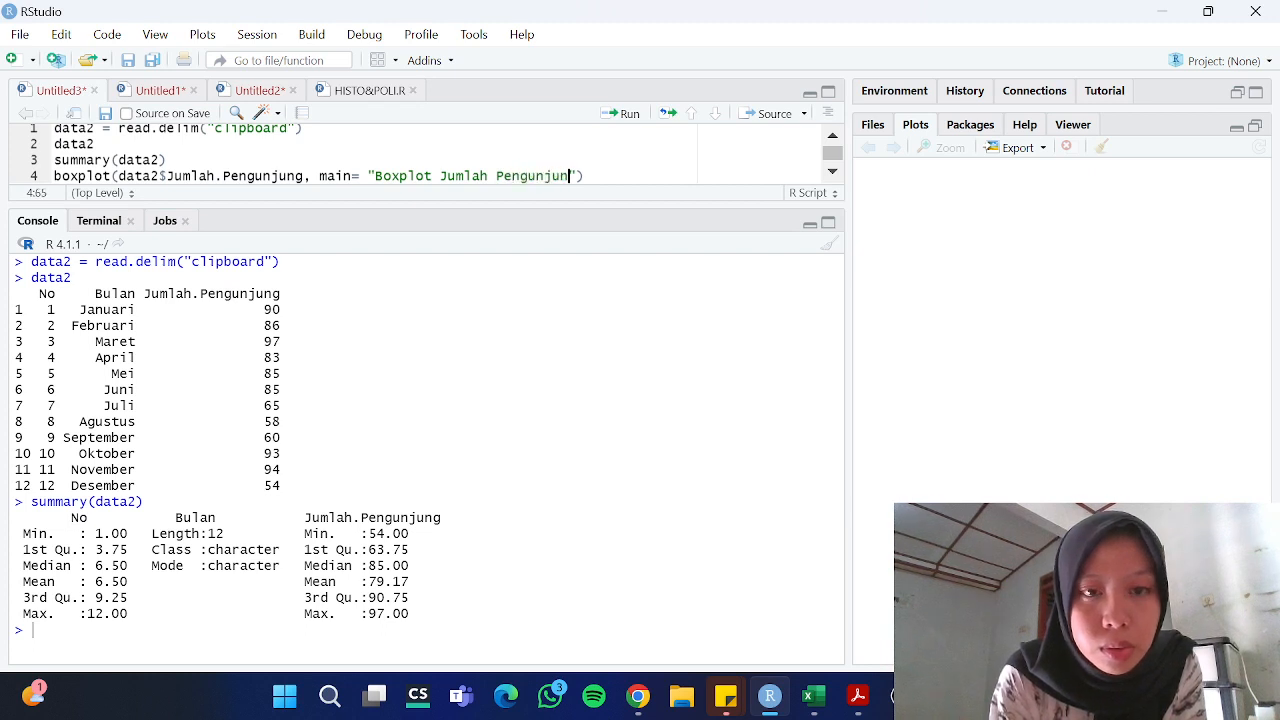
{"action": "type", "text": "g"}
{"action": "key", "text": "Return"}
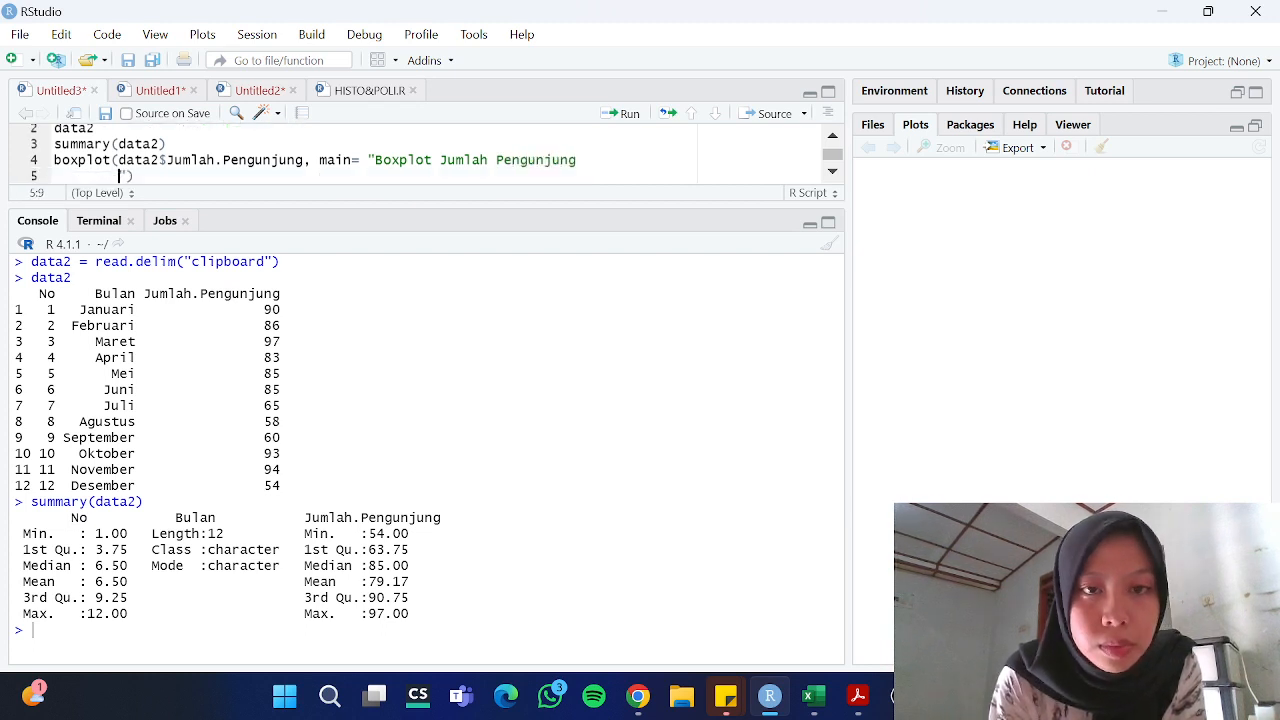
{"action": "type", "text": "Perpu"}
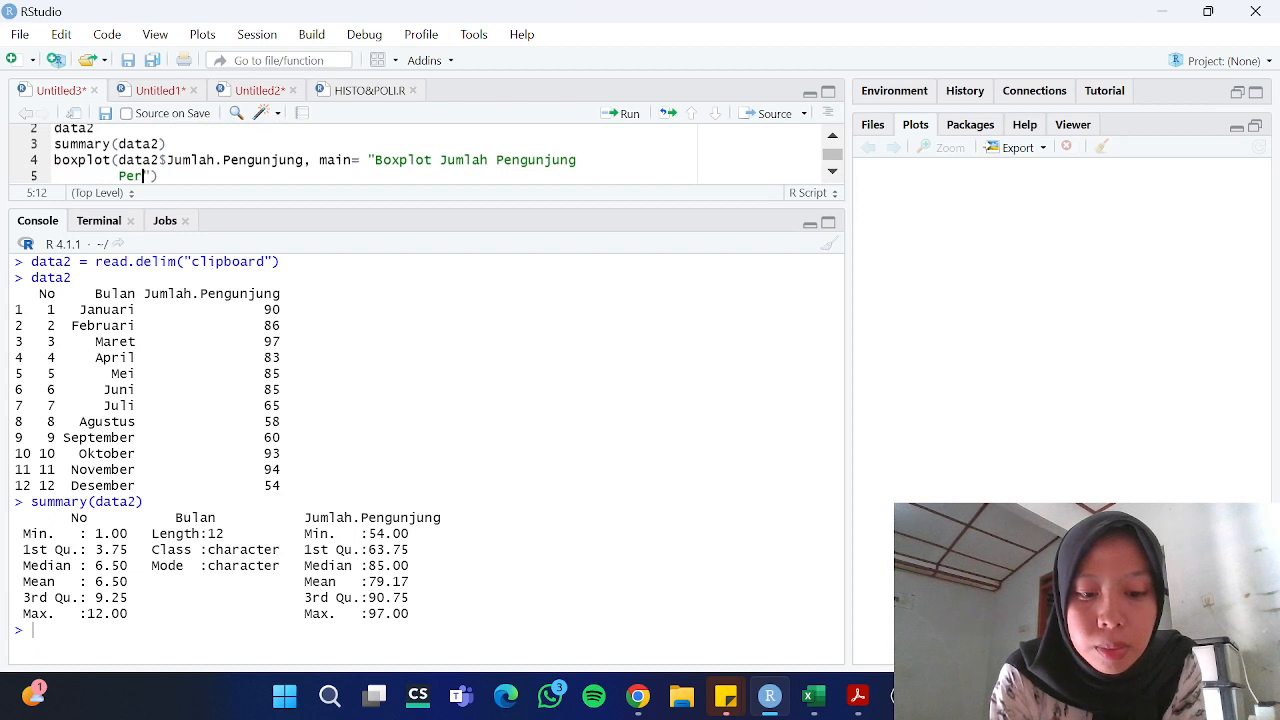
{"action": "type", "text": "stakaan"}
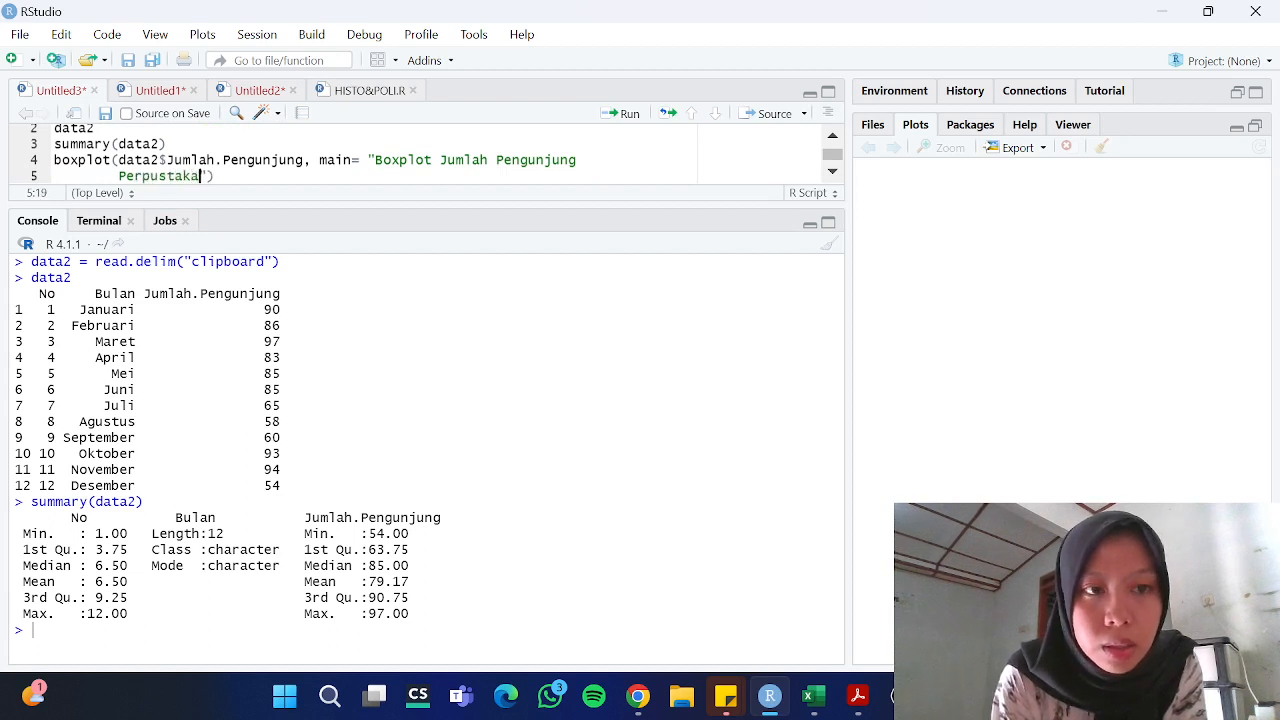
{"action": "type", "text": " Daerah"}
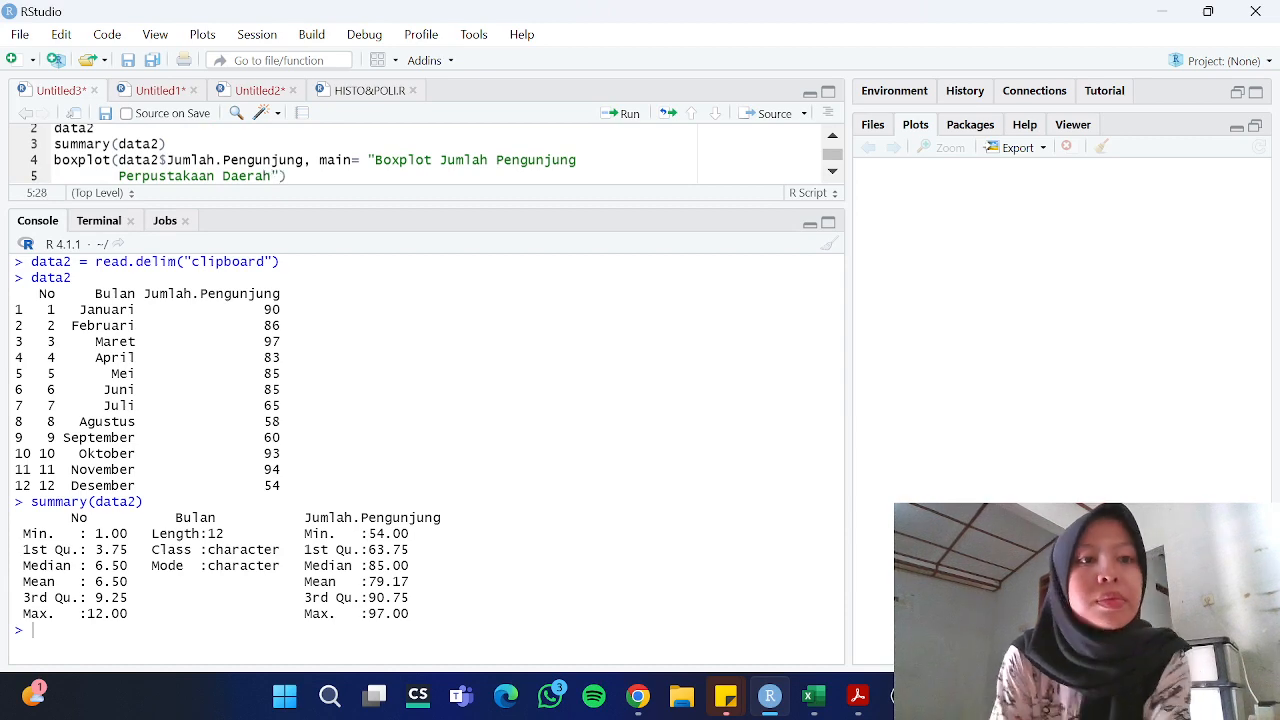
Consult the assignment PDF, return to RStudio to run the boxplot command, and widen the plot area
{"action": "left_click", "coordinate": [873, 712]}
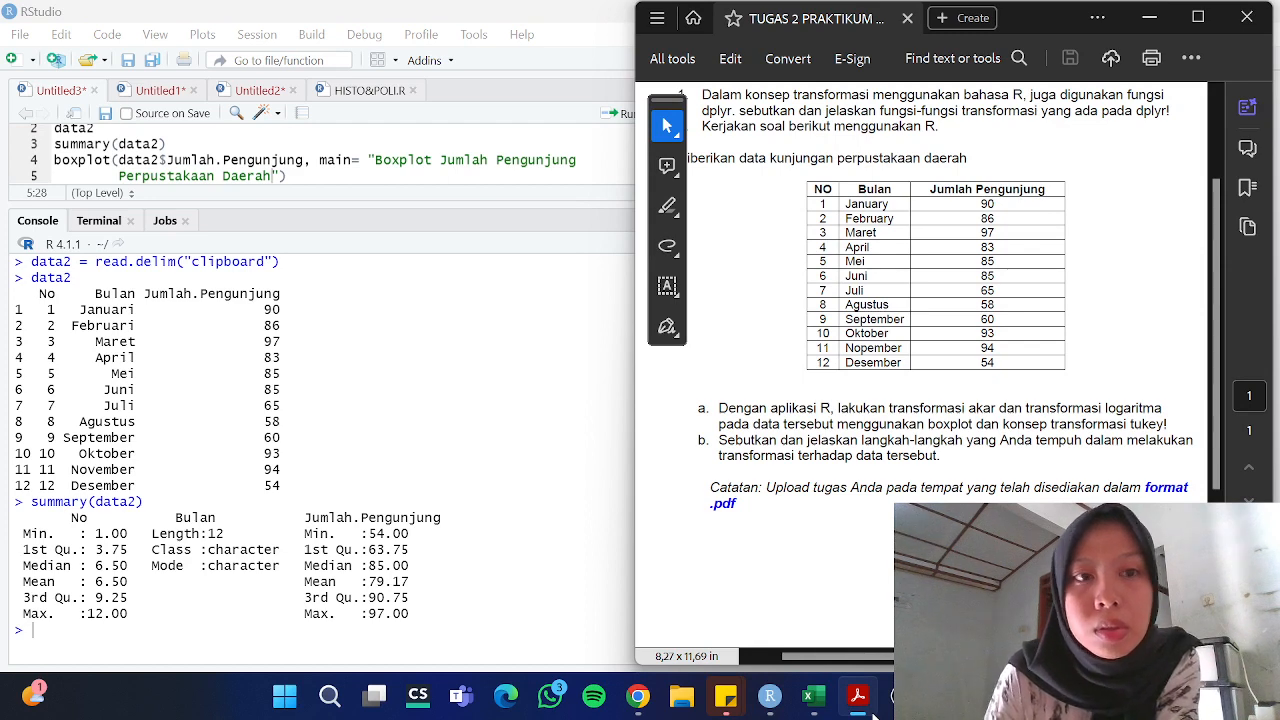
{"action": "left_click", "coordinate": [873, 712]}
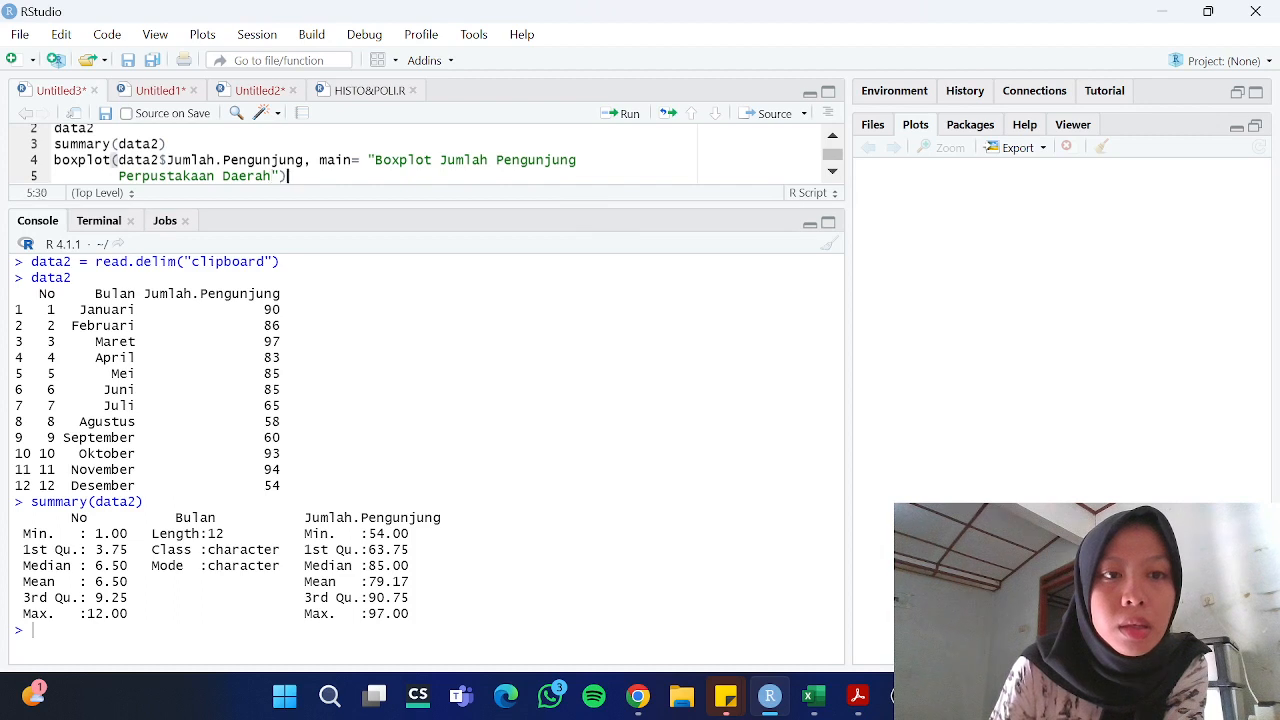
{"action": "left_click", "coordinate": [622, 114]}
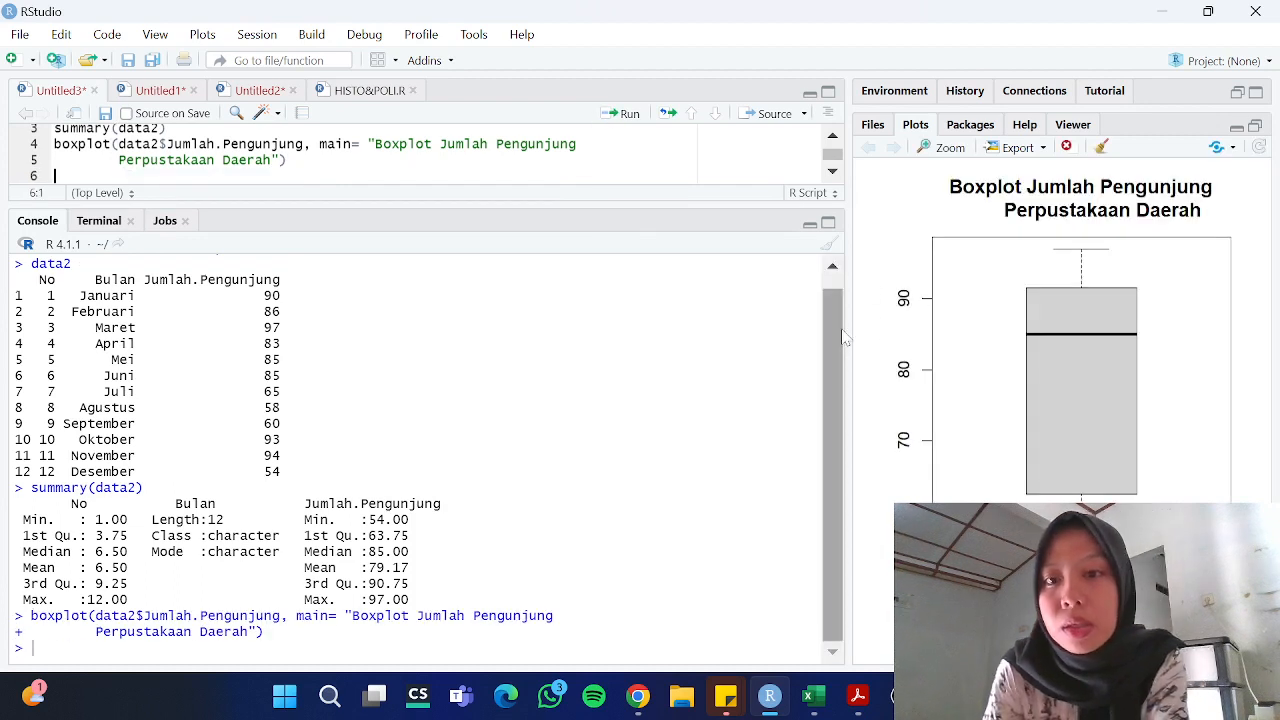
{"action": "left_click_drag", "start_coordinate": [846, 330], "coordinate": [735, 343]}
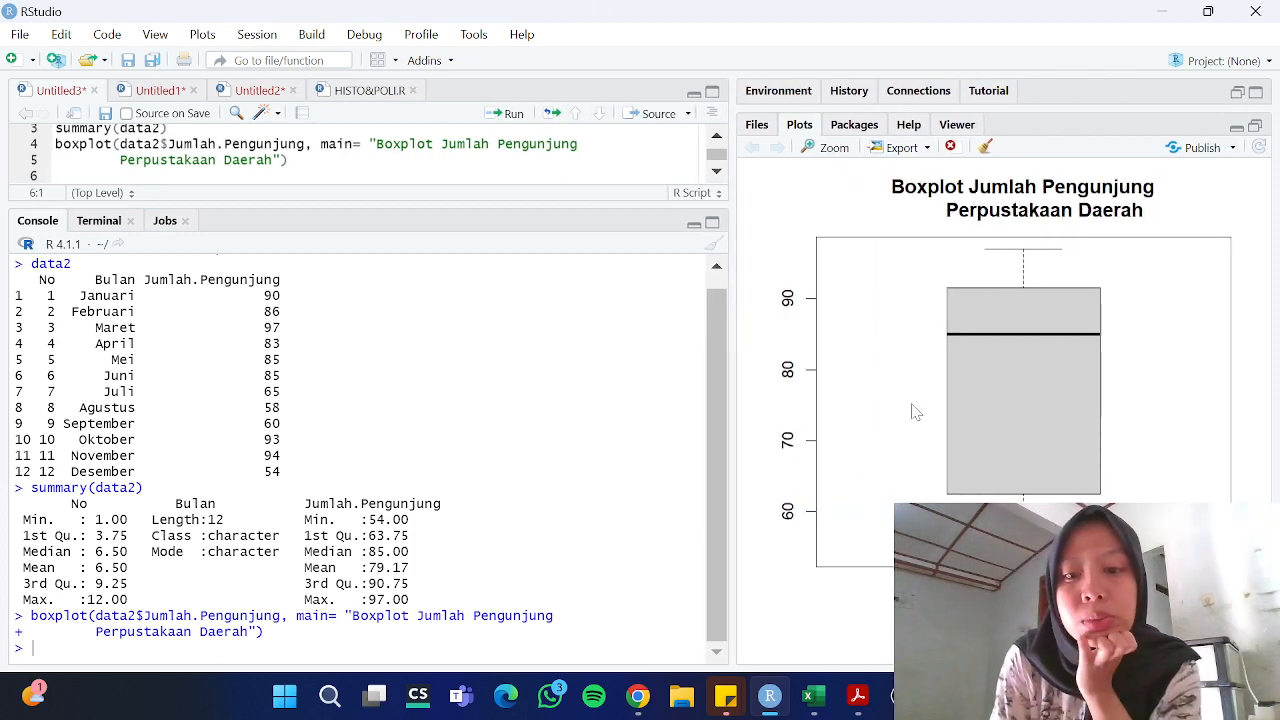
Reread the transformation task in the assignment PDF, and in RStudio write and run dataAkar = sqrt (data2$Jumlah.Pengunjung) as the next script line
{"action": "left_click", "coordinate": [857, 697]}
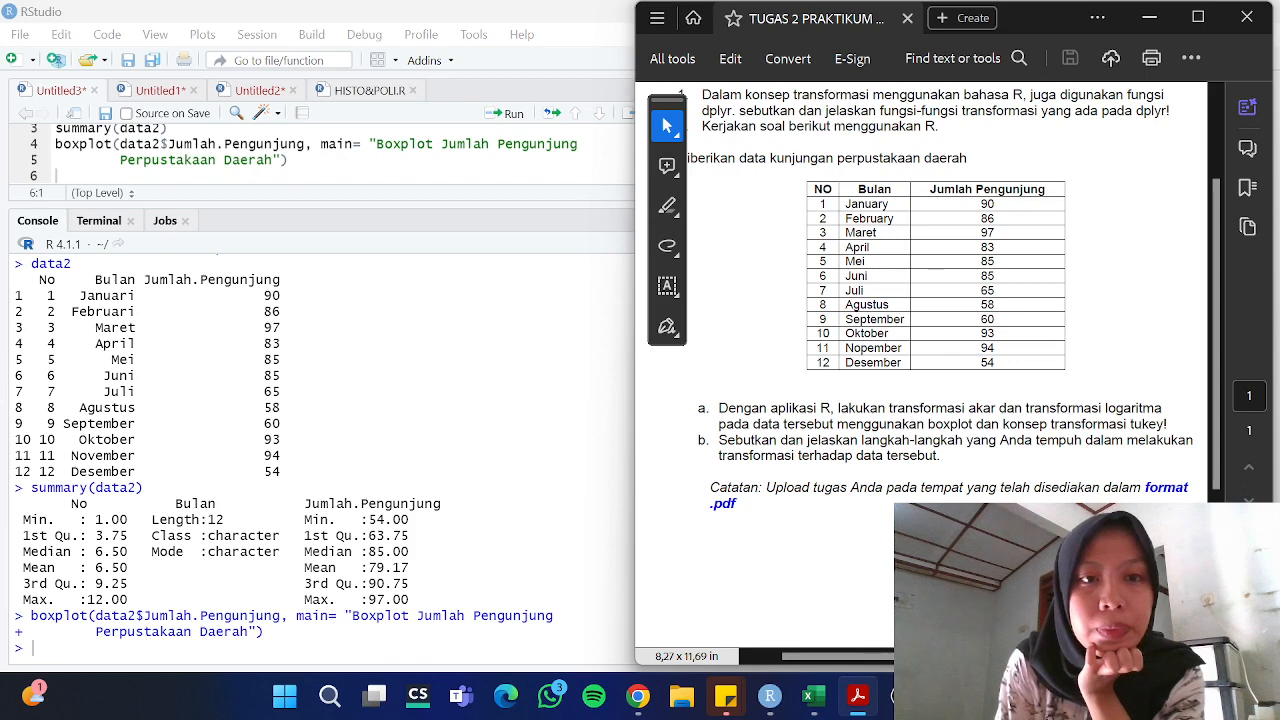
{"action": "key", "text": "alt+Tab"}
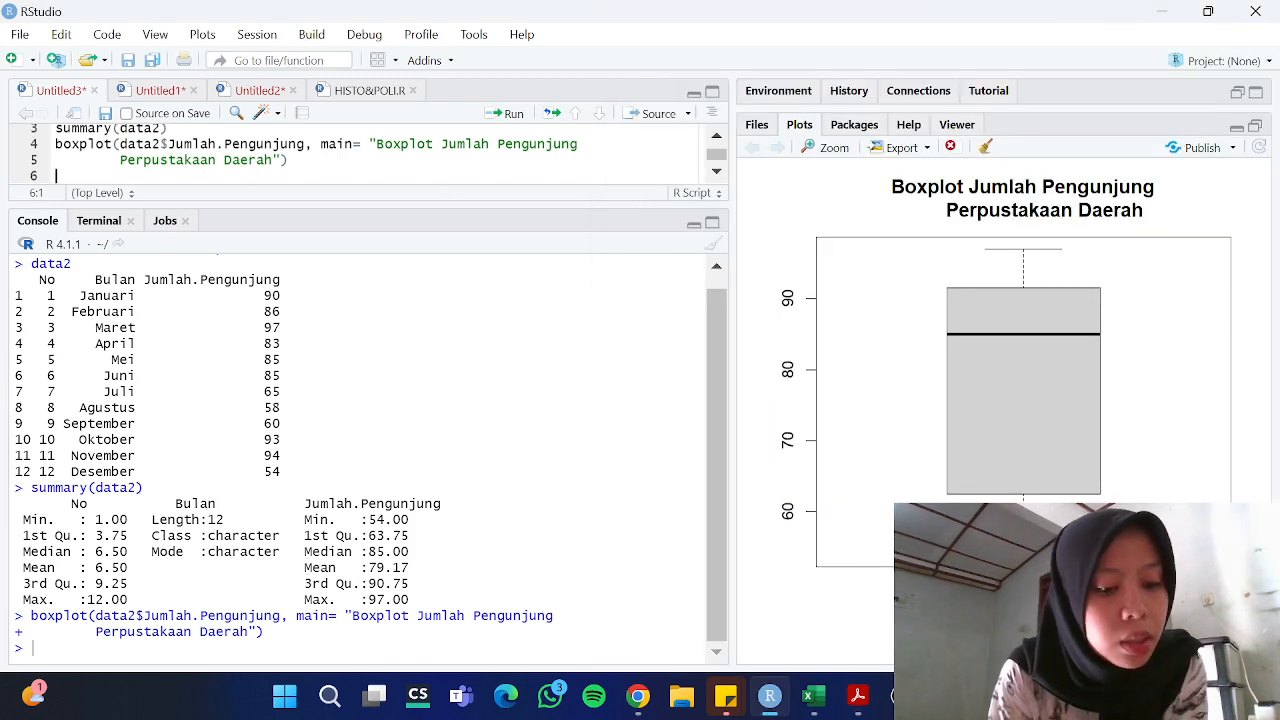
{"action": "type", "text": "data"}
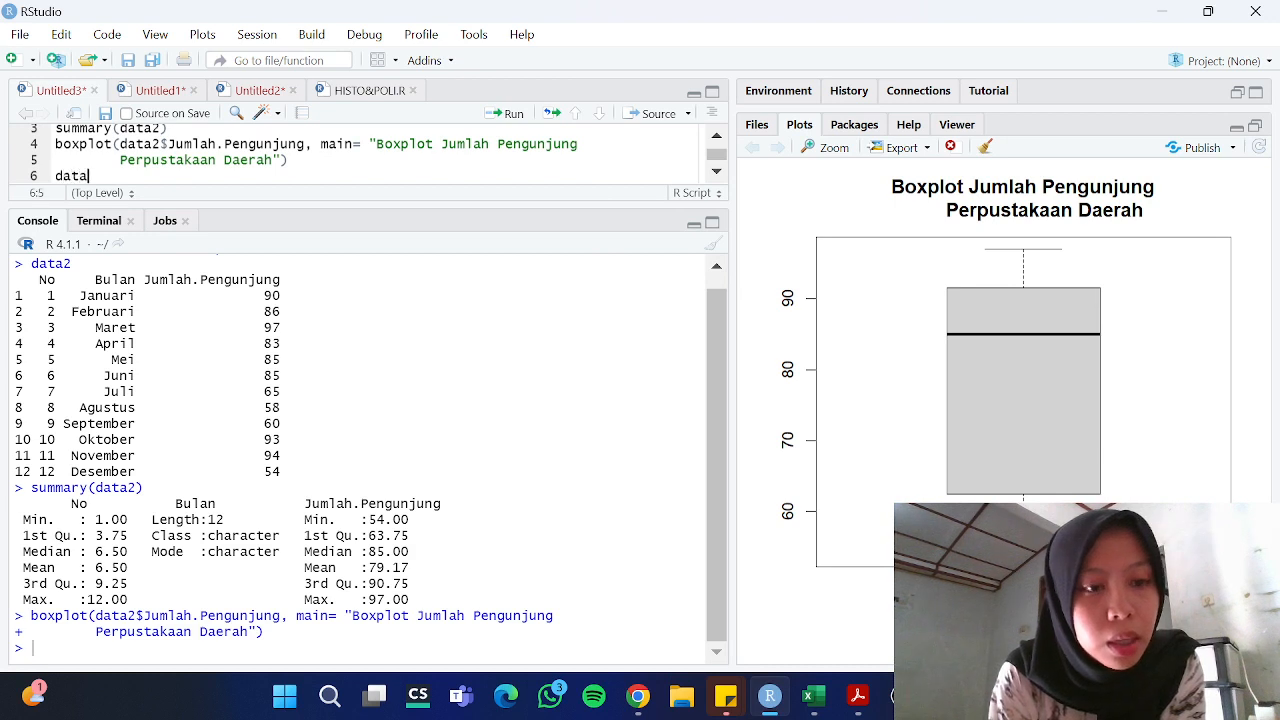
{"action": "type", "text": "Akar"}
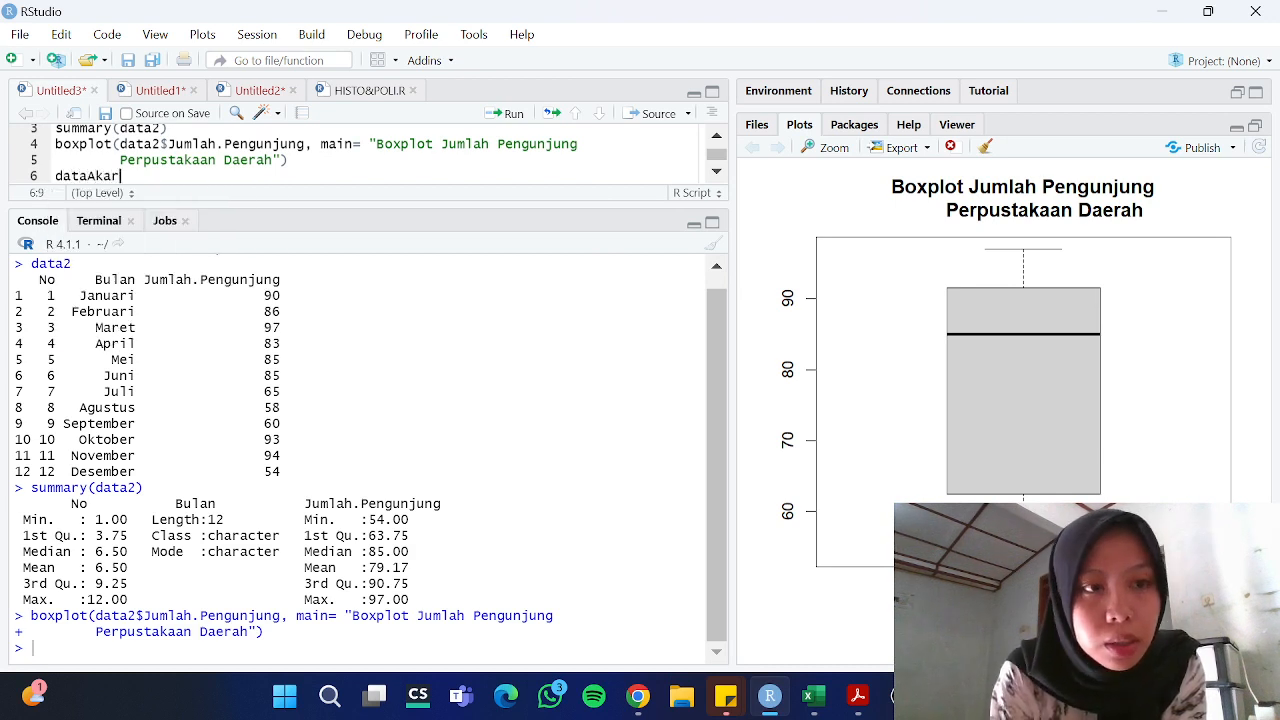
{"action": "type", "text": " = "}
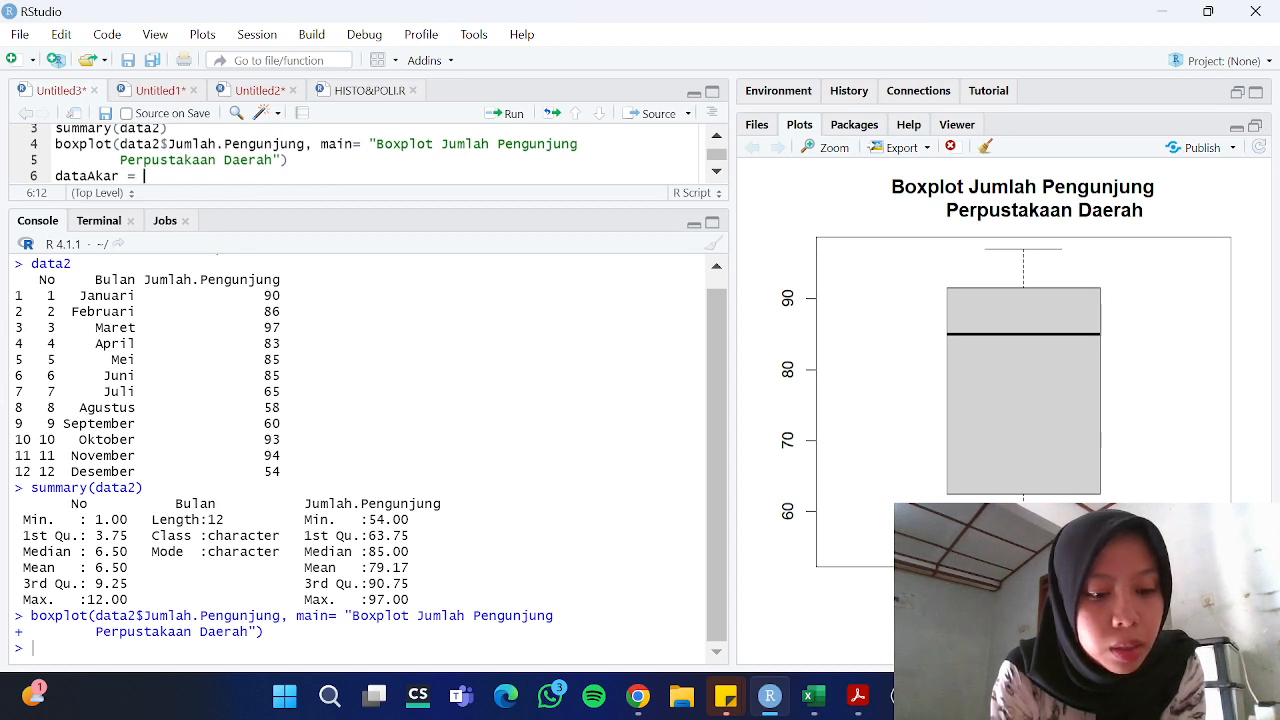
{"action": "type", "text": "s"}
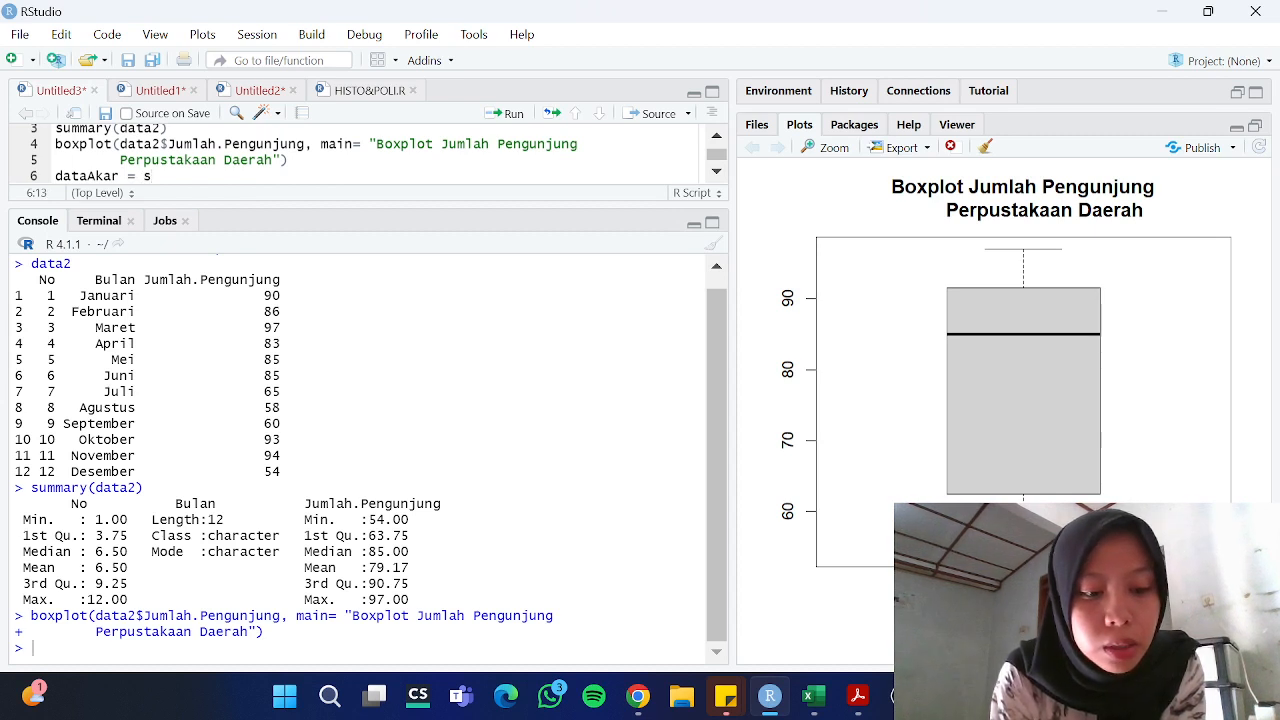
{"action": "type", "text": "qrt"}
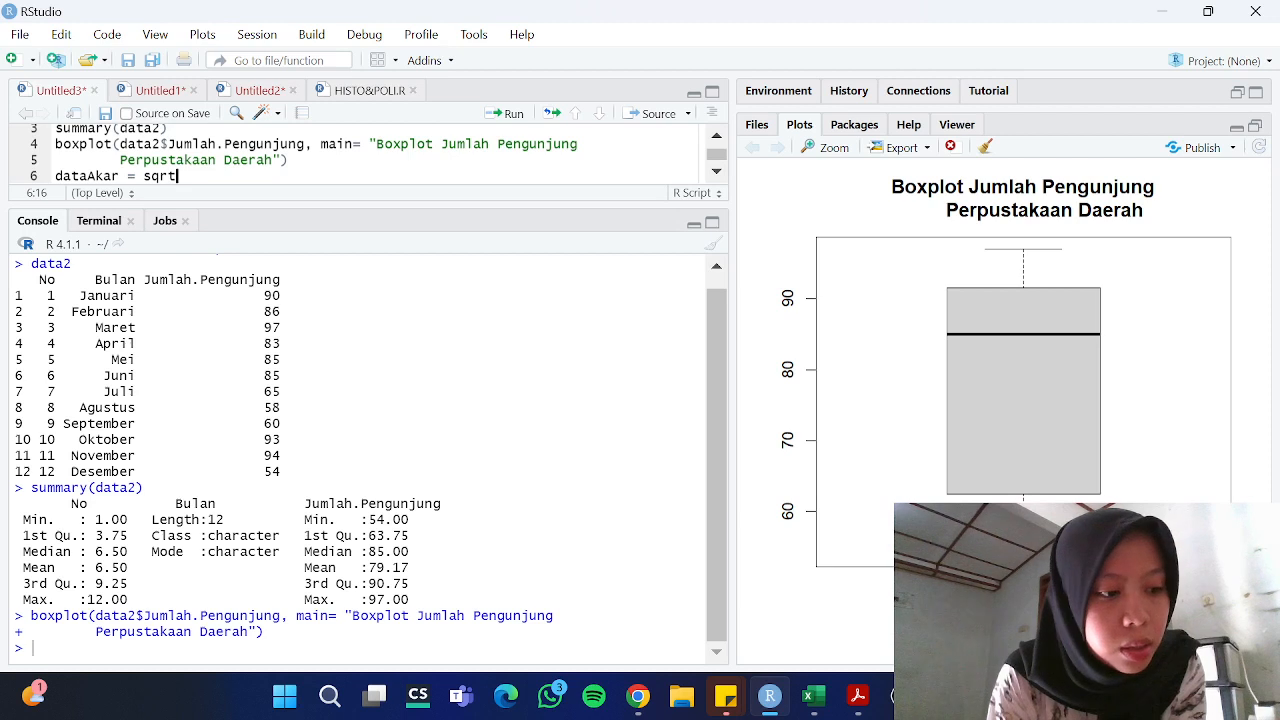
{"action": "type", "text": " ("}
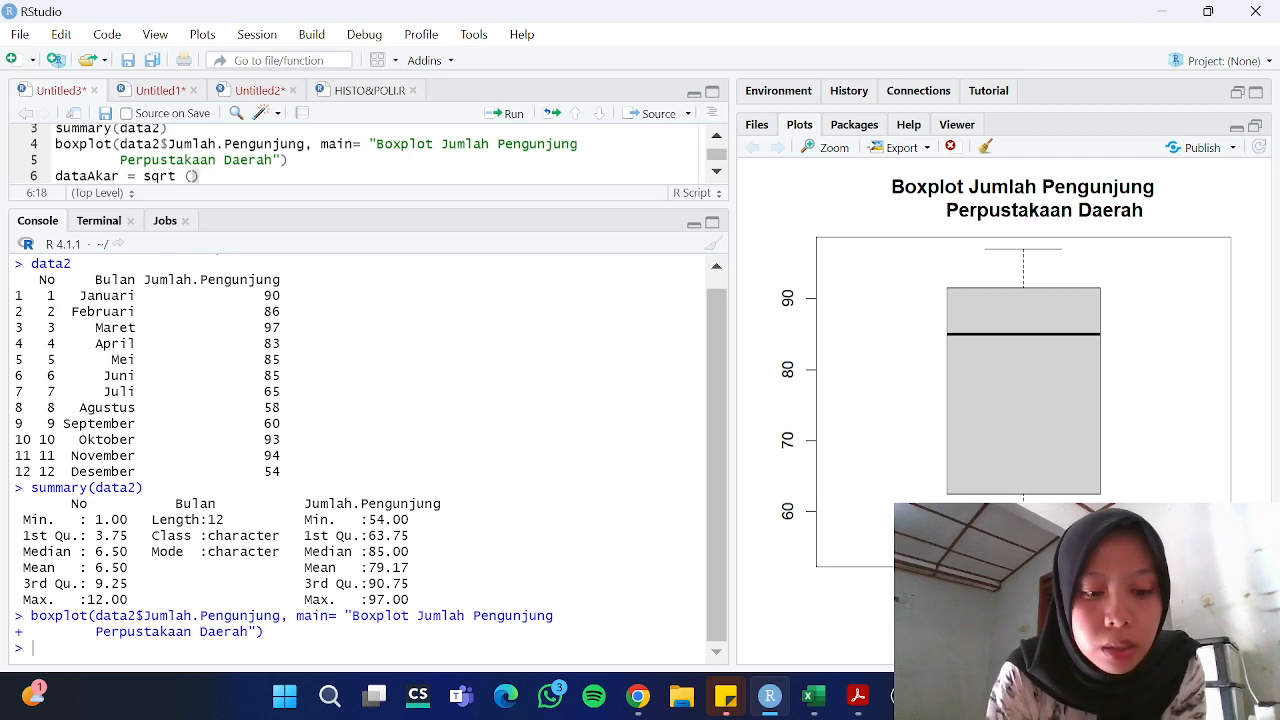
{"action": "type", "text": "data2"}
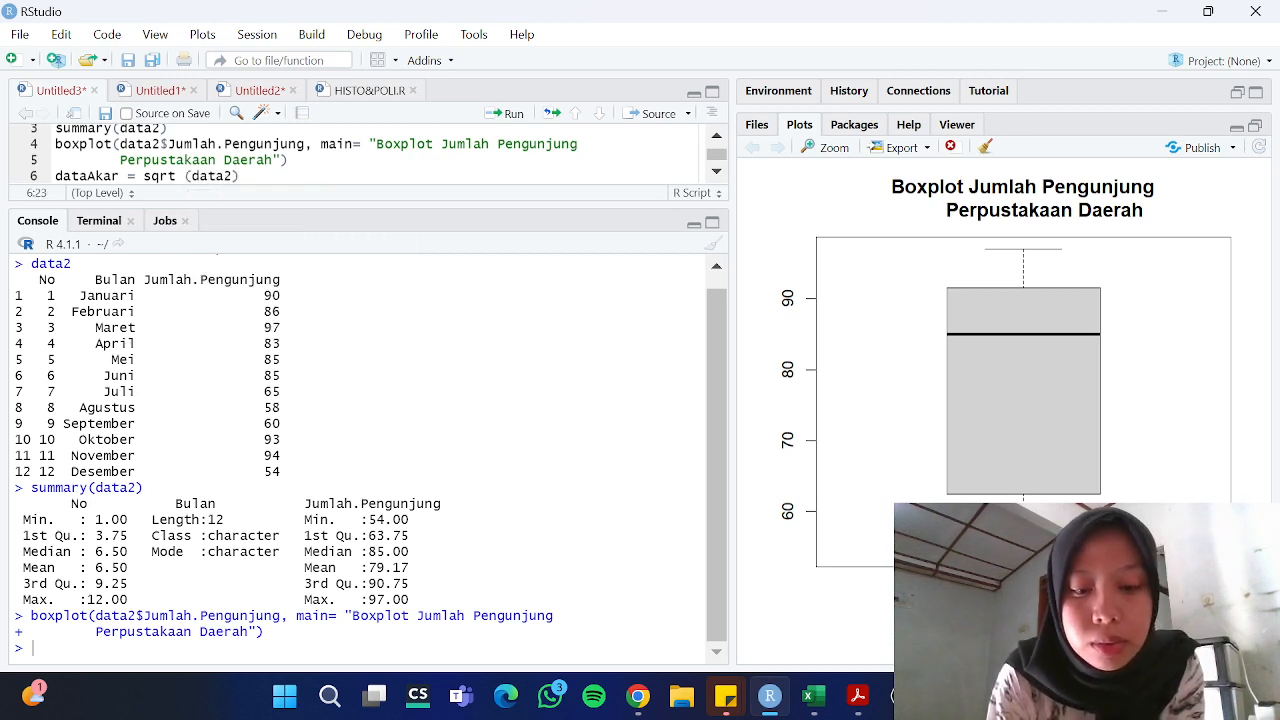
{"action": "type", "text": "$"}
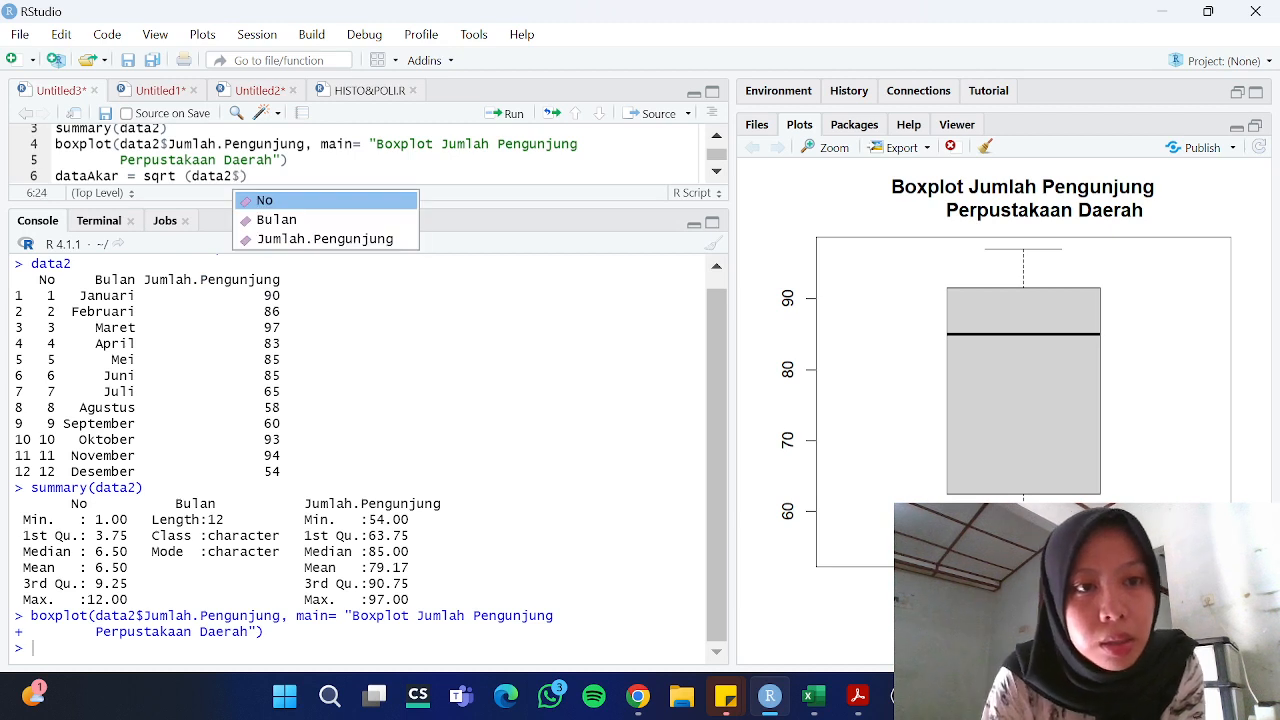
{"action": "left_click", "coordinate": [359, 247]}
{"action": "key", "text": "Right"}
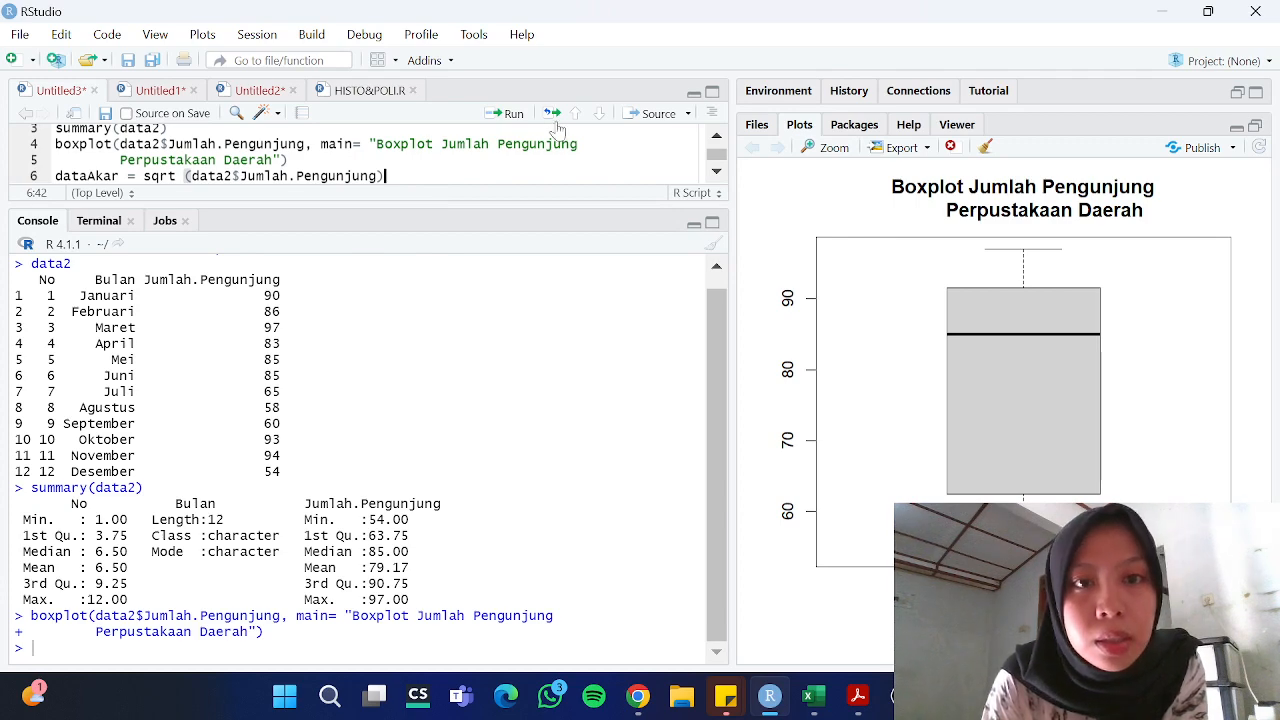
{"action": "key", "text": "ctrl+Return"}
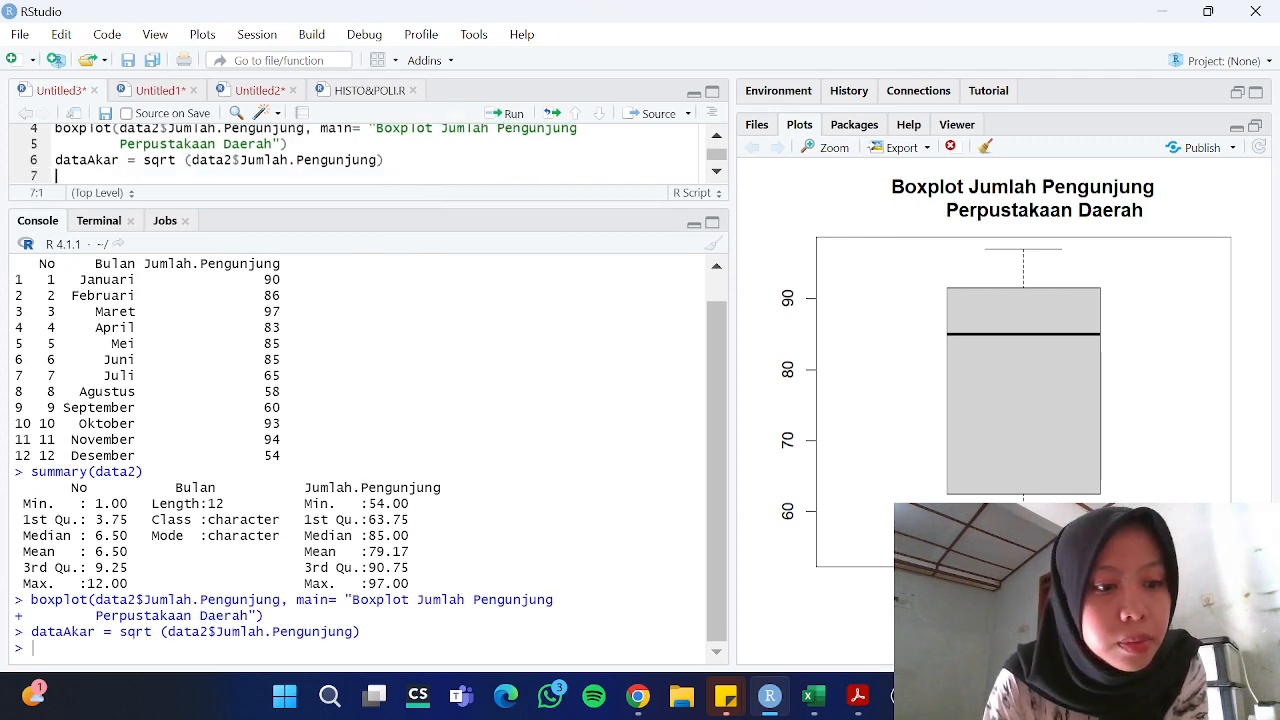
Write and run dataAkar on the seventh script line to print the square-root values, and review the console output
{"action": "type", "text": "daa"}
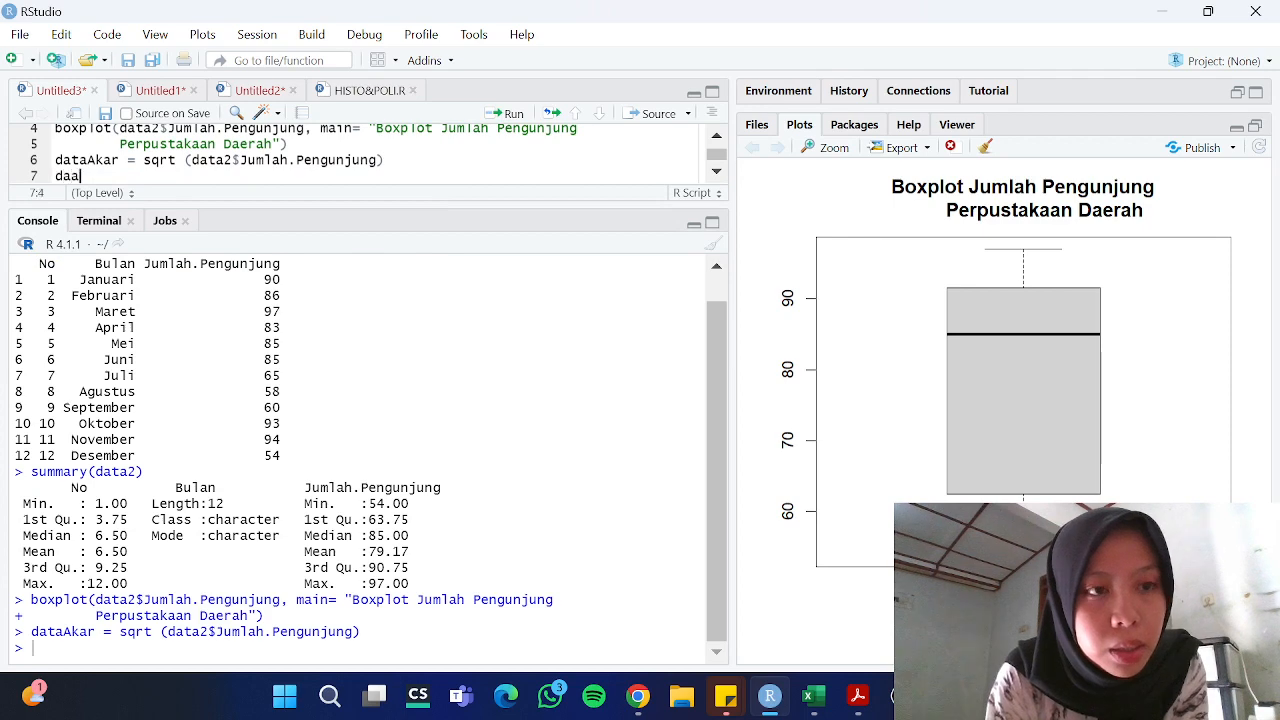
{"action": "key", "text": "BackSpace"}
{"action": "type", "text": "t"}
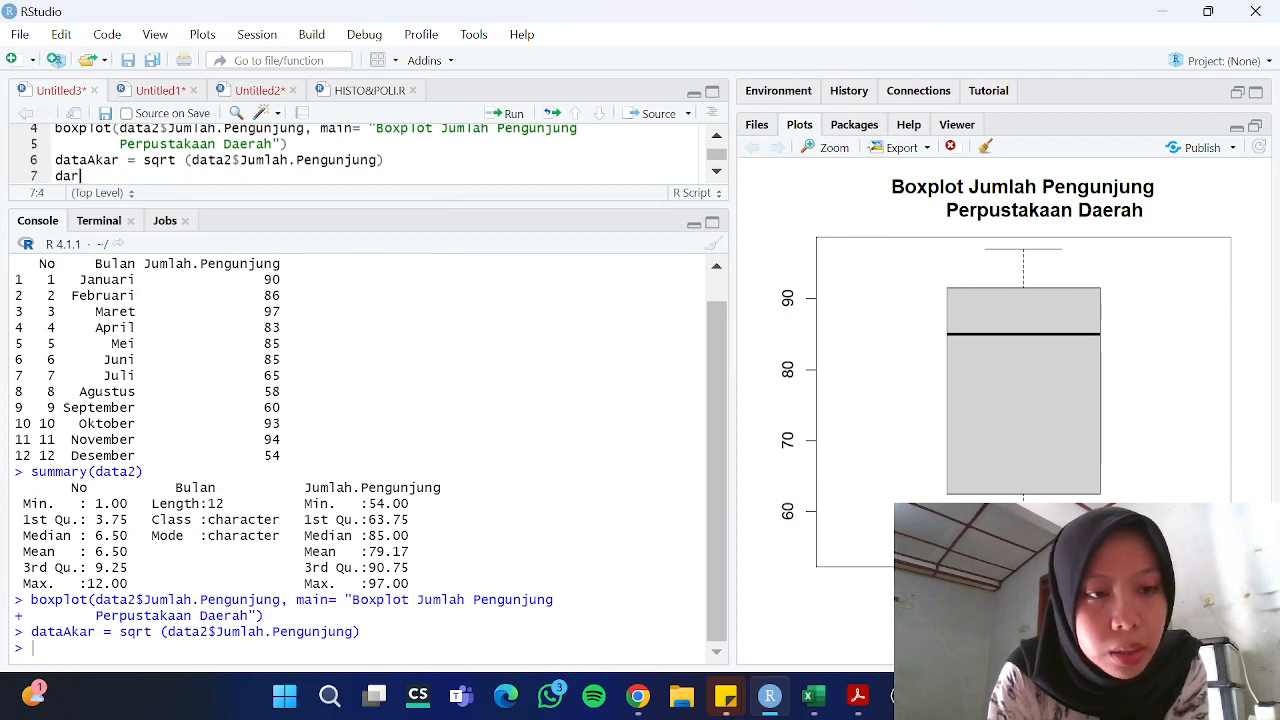
{"action": "type", "text": "aAkar"}
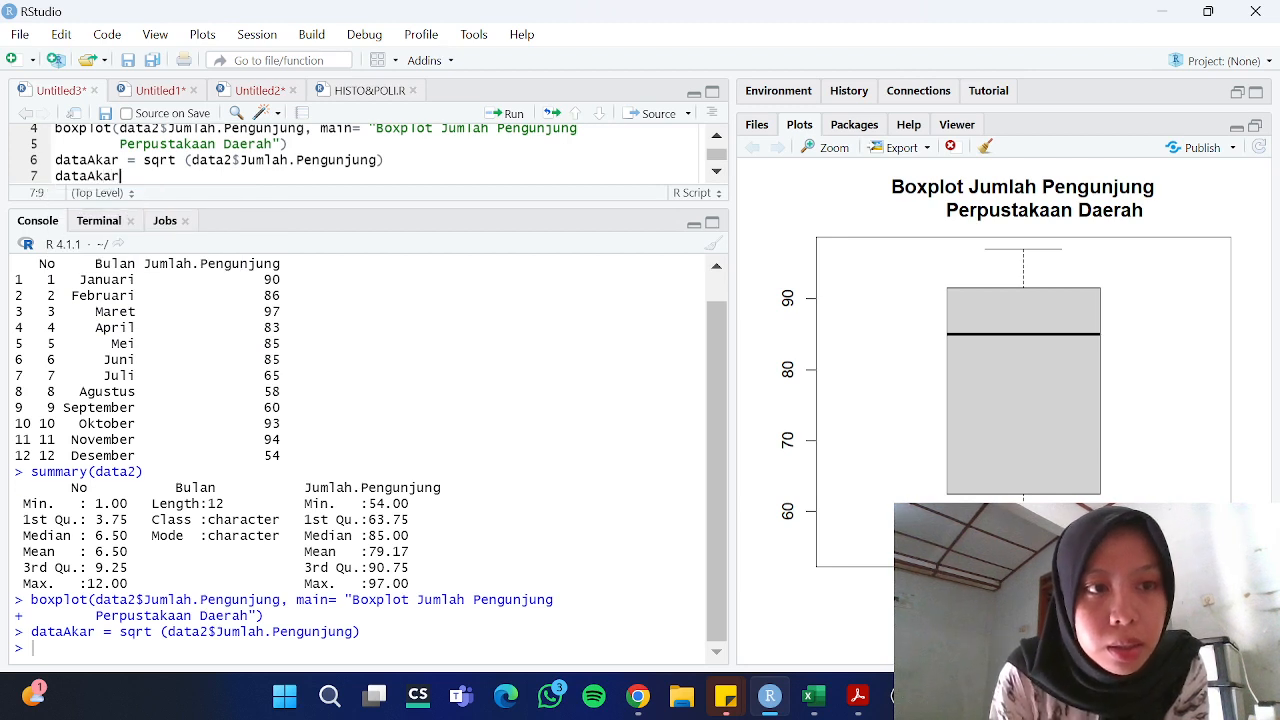
{"action": "left_click", "coordinate": [513, 114]}
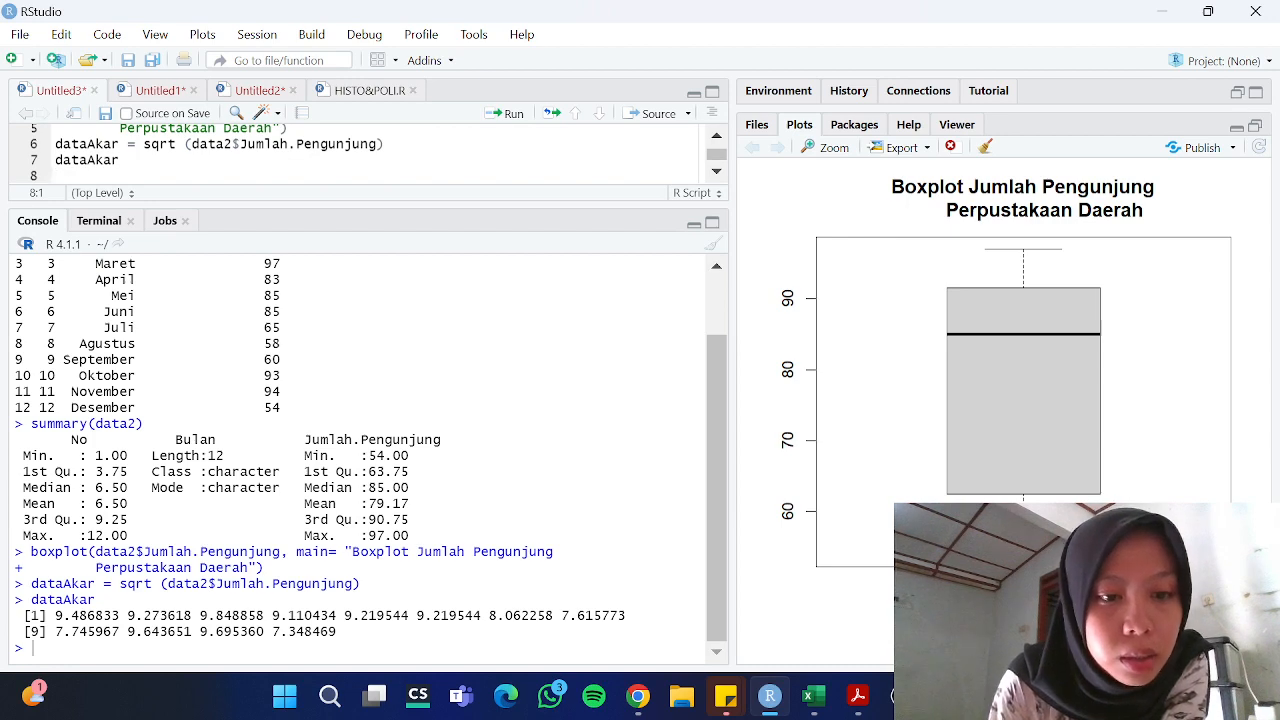
{"action": "scroll", "coordinate": [365, 450], "scroll_direction": "up", "scroll_amount": 3}
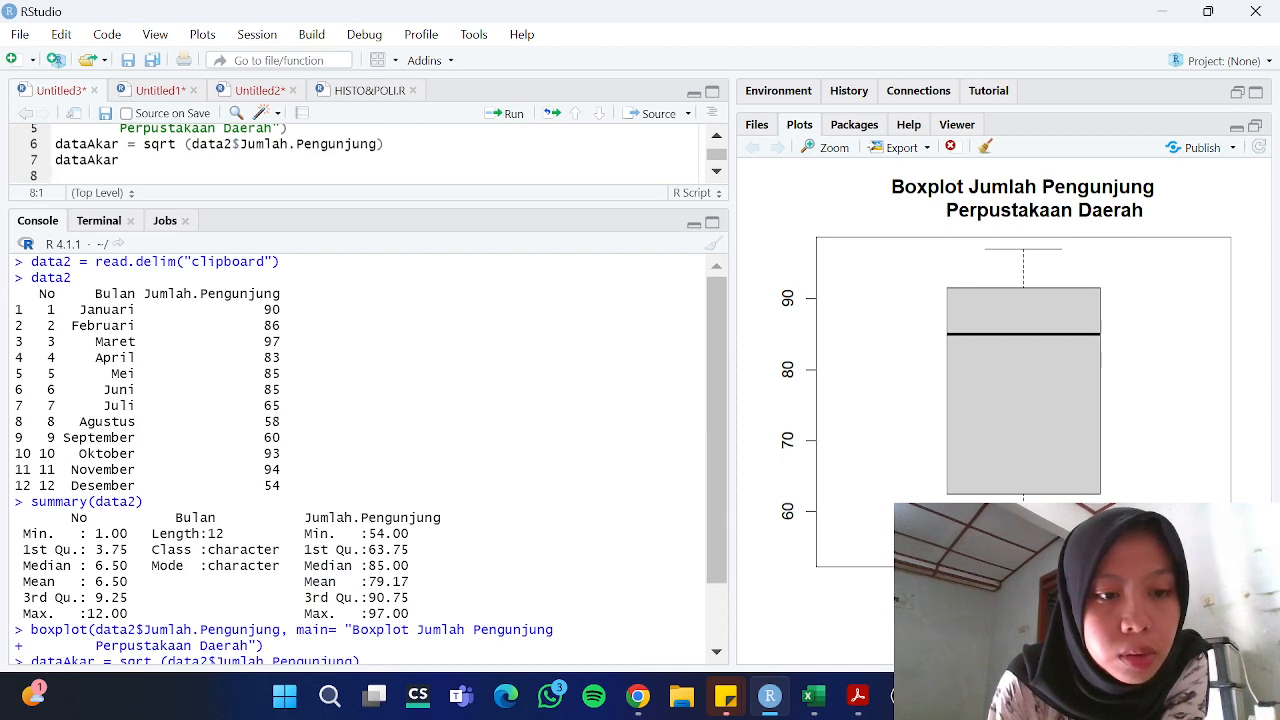
{"action": "scroll", "coordinate": [365, 450], "scroll_direction": "down", "scroll_amount": 3}
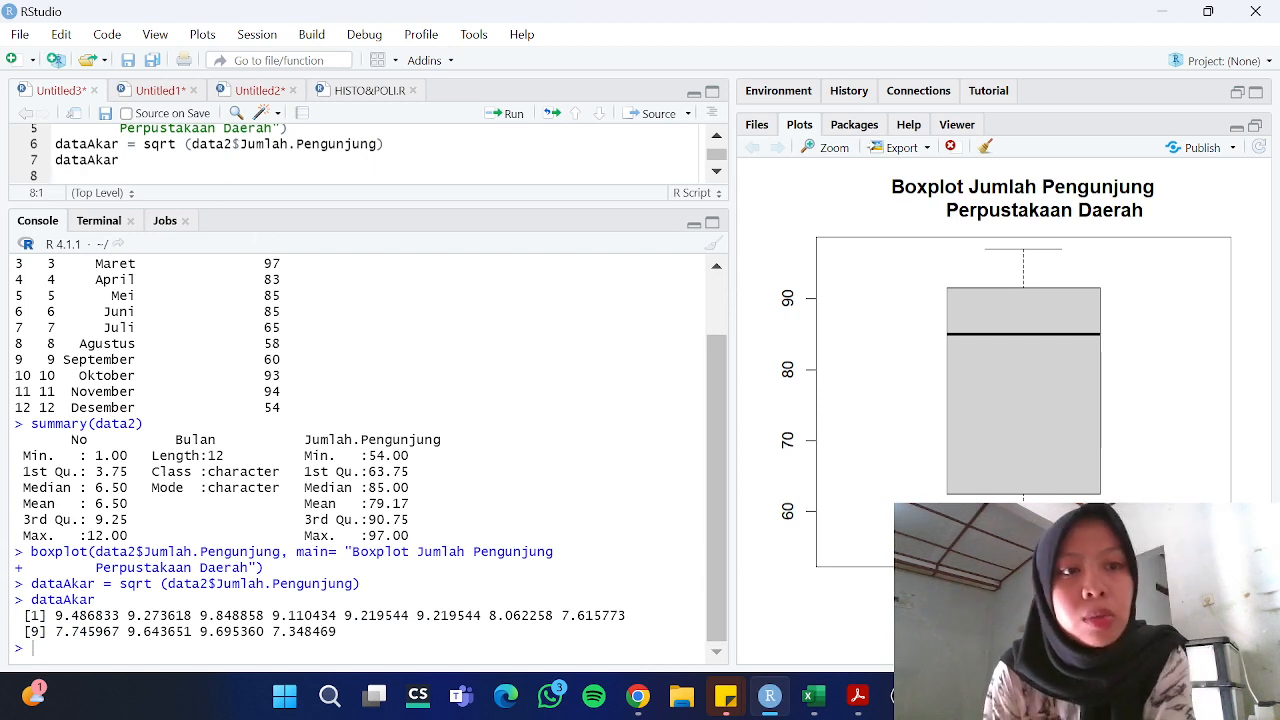
Copy the two-line boxplot call for data2$Jumlah.Pengunjung and paste it below the dataAkar line
{"action": "scroll", "coordinate": [360, 155], "scroll_direction": "up", "scroll_amount": 1}
{"action": "scroll", "coordinate": [360, 155], "scroll_direction": "up", "scroll_amount": 2}
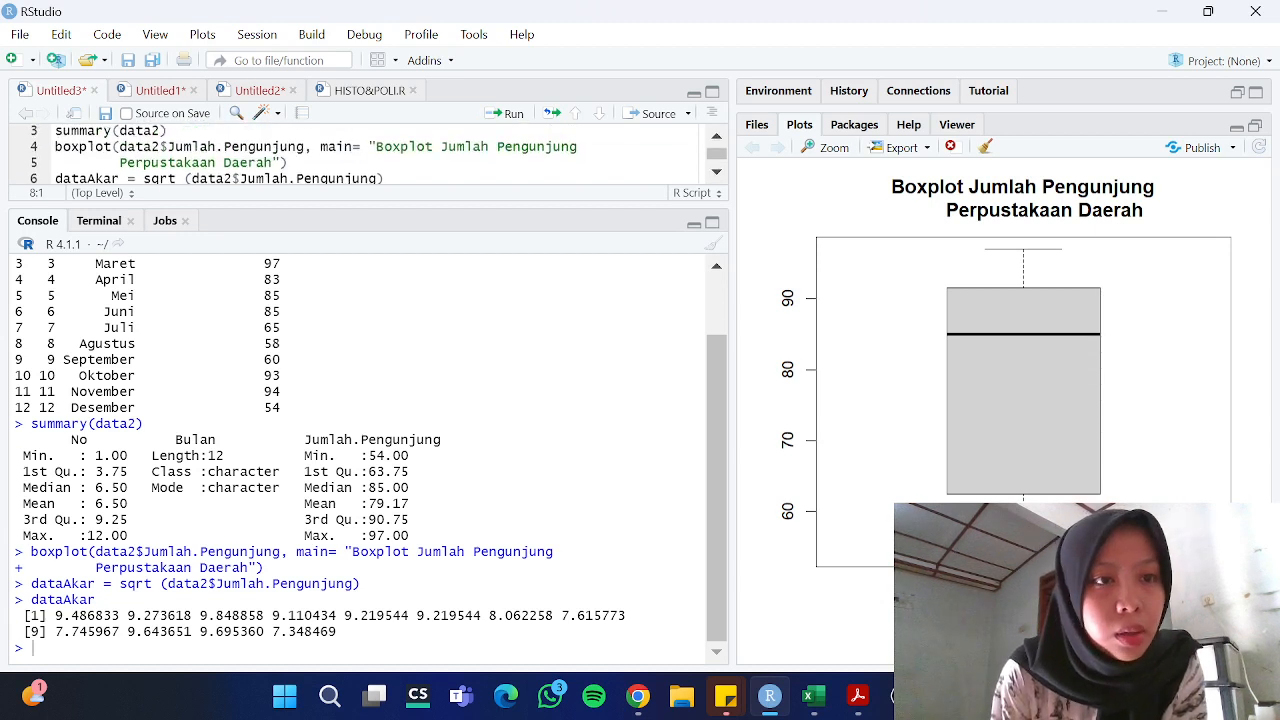
{"action": "left_click_drag", "start_coordinate": [55, 146], "coordinate": [289, 160]}
{"action": "key", "text": "ctrl+c"}
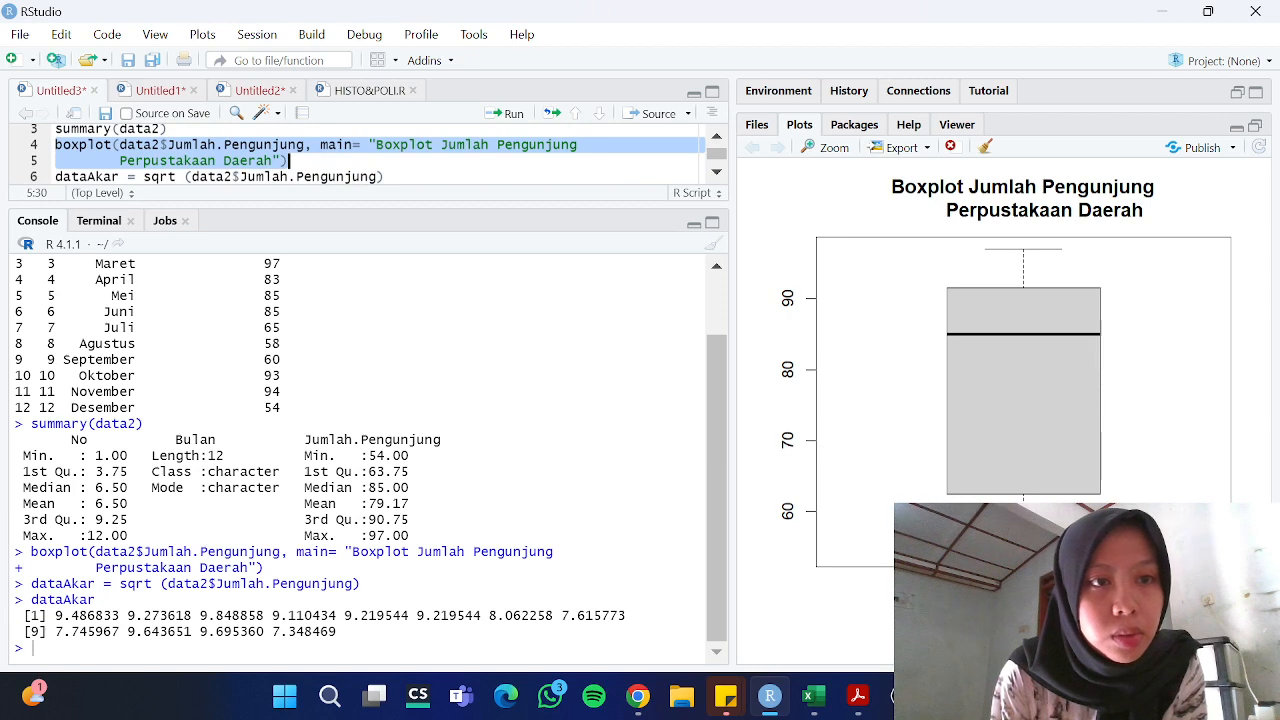
{"action": "scroll", "coordinate": [360, 155], "scroll_direction": "down", "scroll_amount": 2}
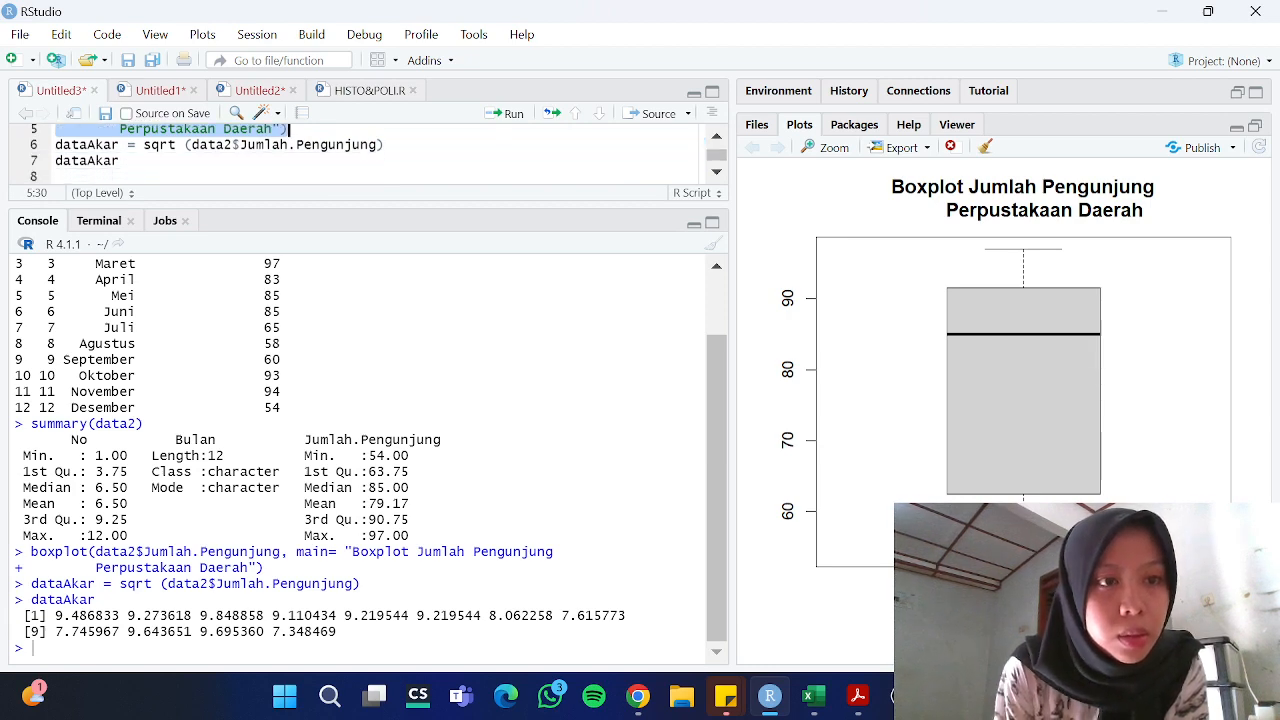
{"action": "key", "text": "Down"}
{"action": "key", "text": "Down"}
{"action": "key", "text": "Down"}
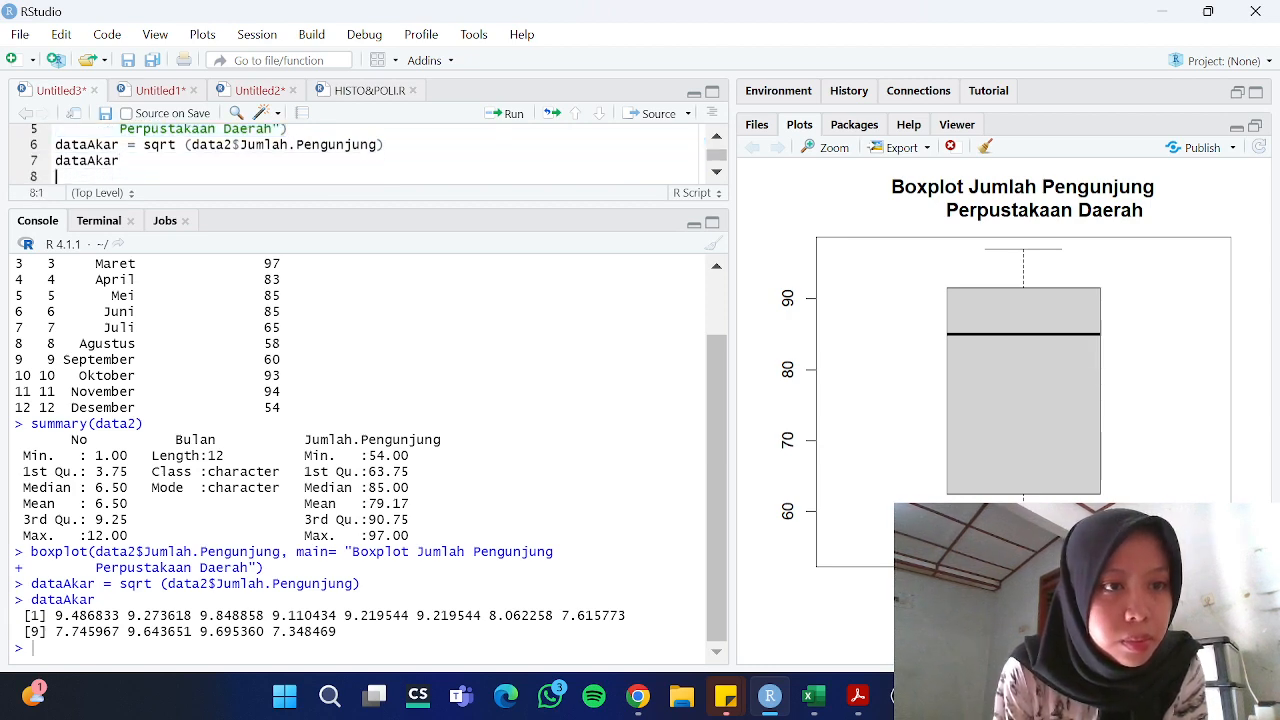
{"action": "key", "text": "ctrl+v"}
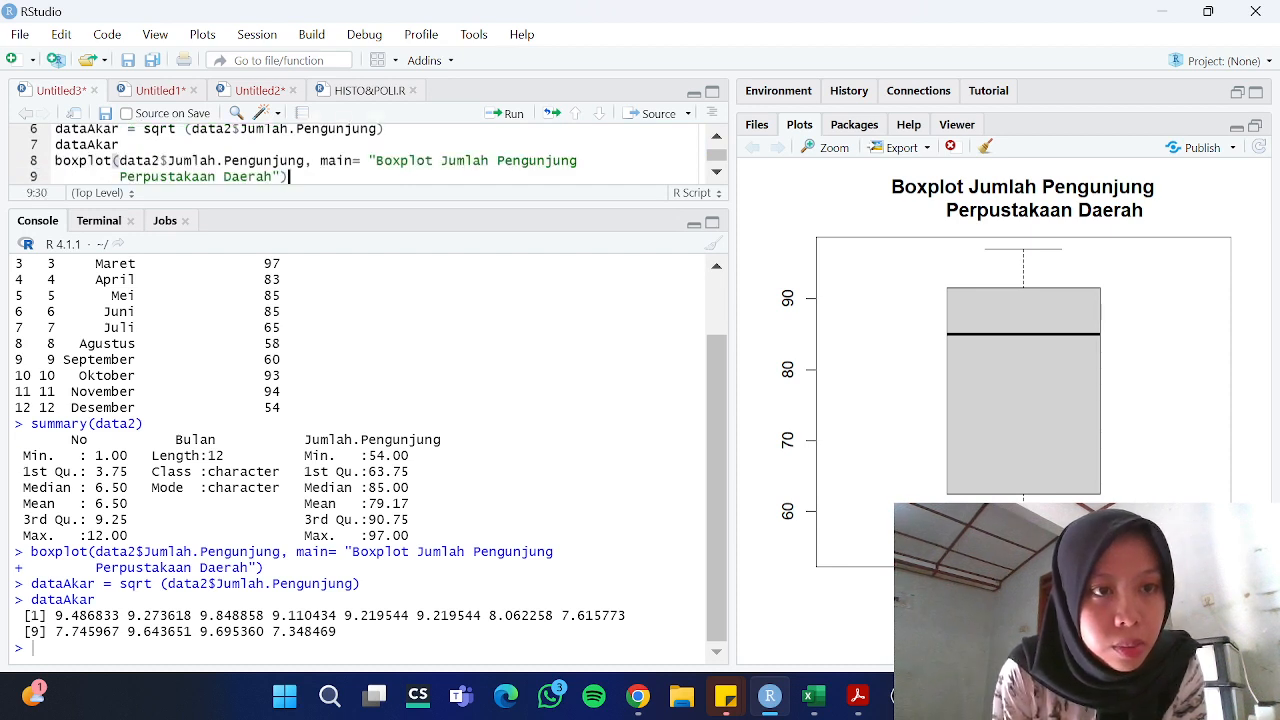
Replace the data frame name data2 with dataAkar in the copied boxplot call
{"action": "left_click", "coordinate": [160, 161]}
{"action": "key", "text": "BackSpace"}
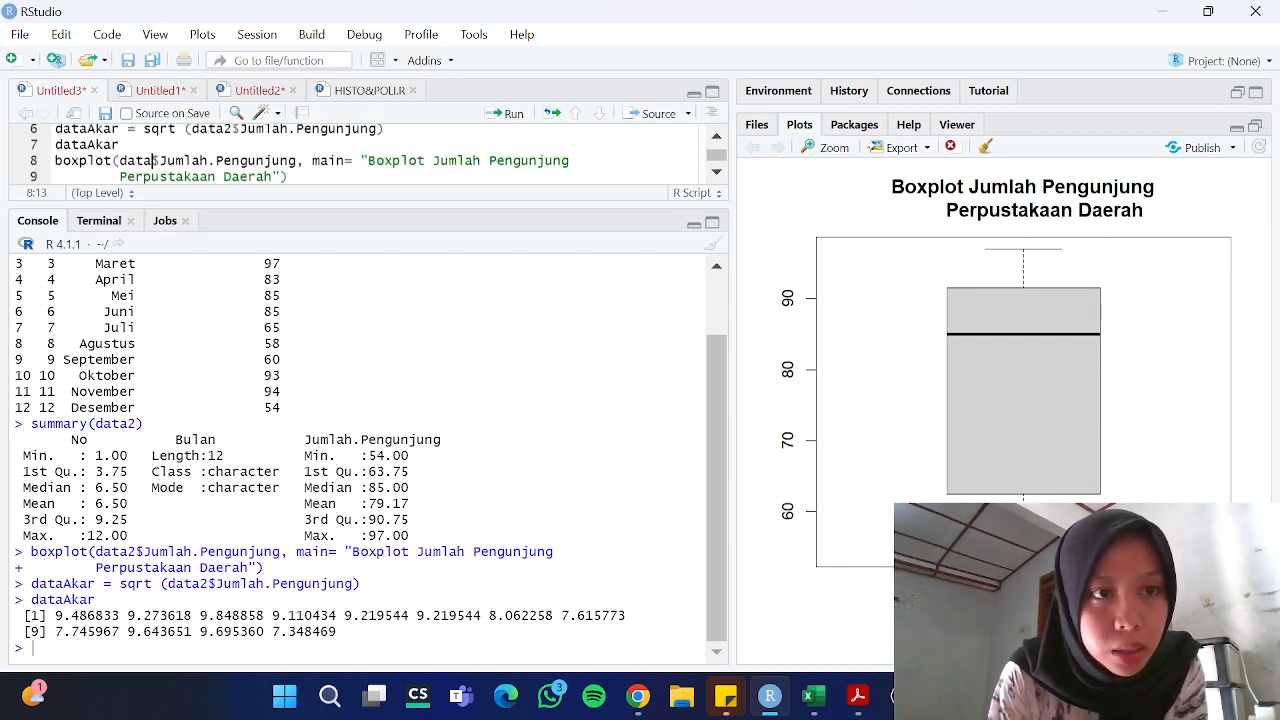
{"action": "type", "text": "Akar"}
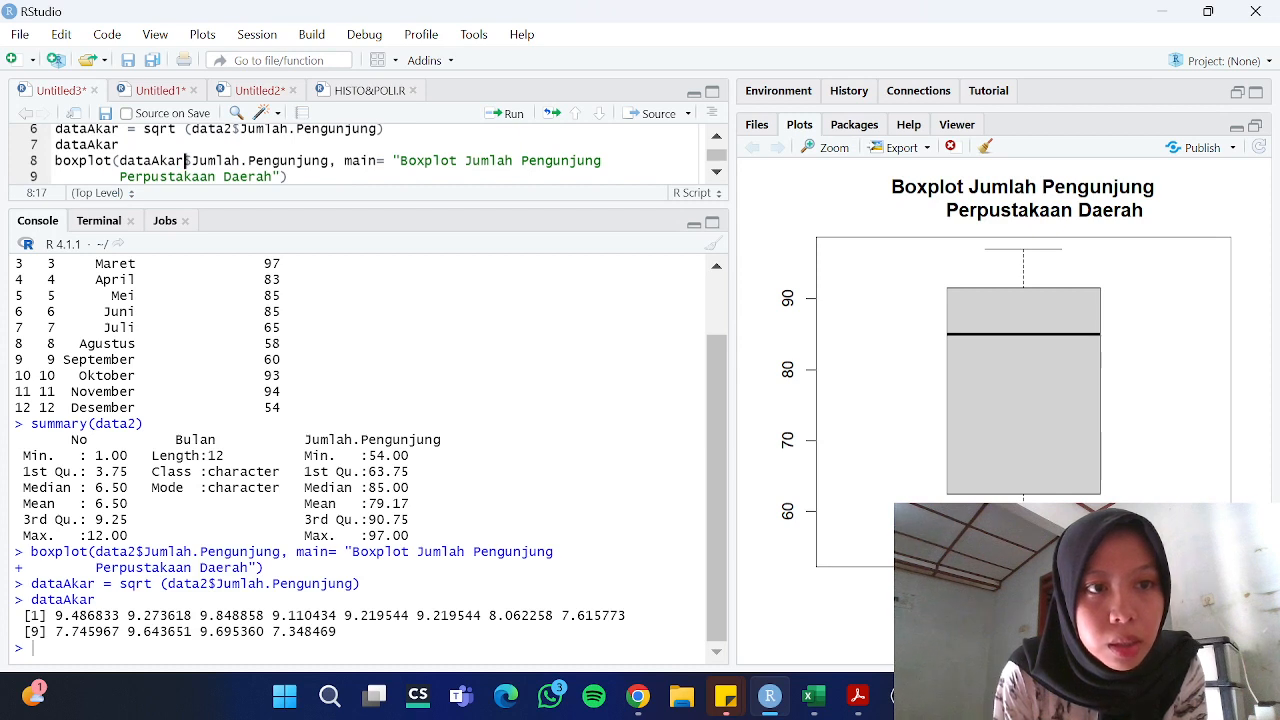
Join "Perpustakaan Daerah" onto the first title line of the copied boxplot call and enlarge the script editor area
{"action": "left_click", "coordinate": [120, 177]}
{"action": "key", "text": "BackSpace"}
{"action": "key", "text": "BackSpace"}
{"action": "key", "text": "BackSpace"}
{"action": "key", "text": "BackSpace"}
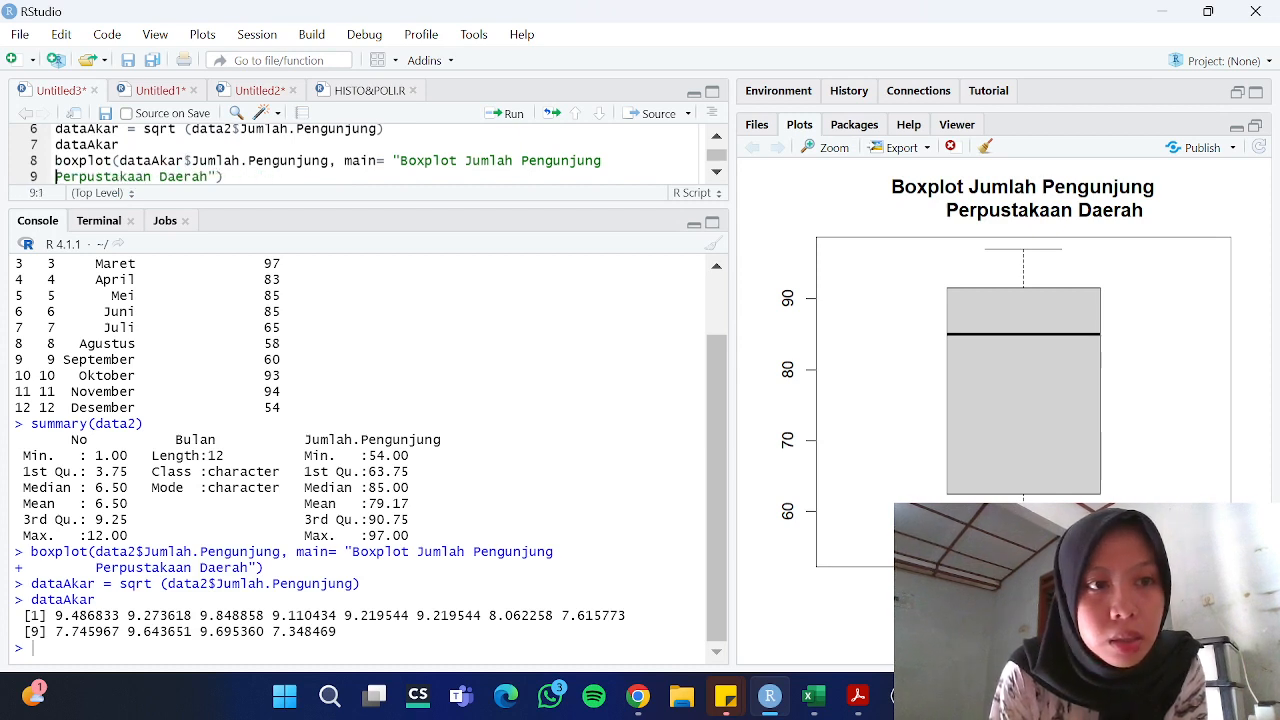
{"action": "key", "text": "BackSpace"}
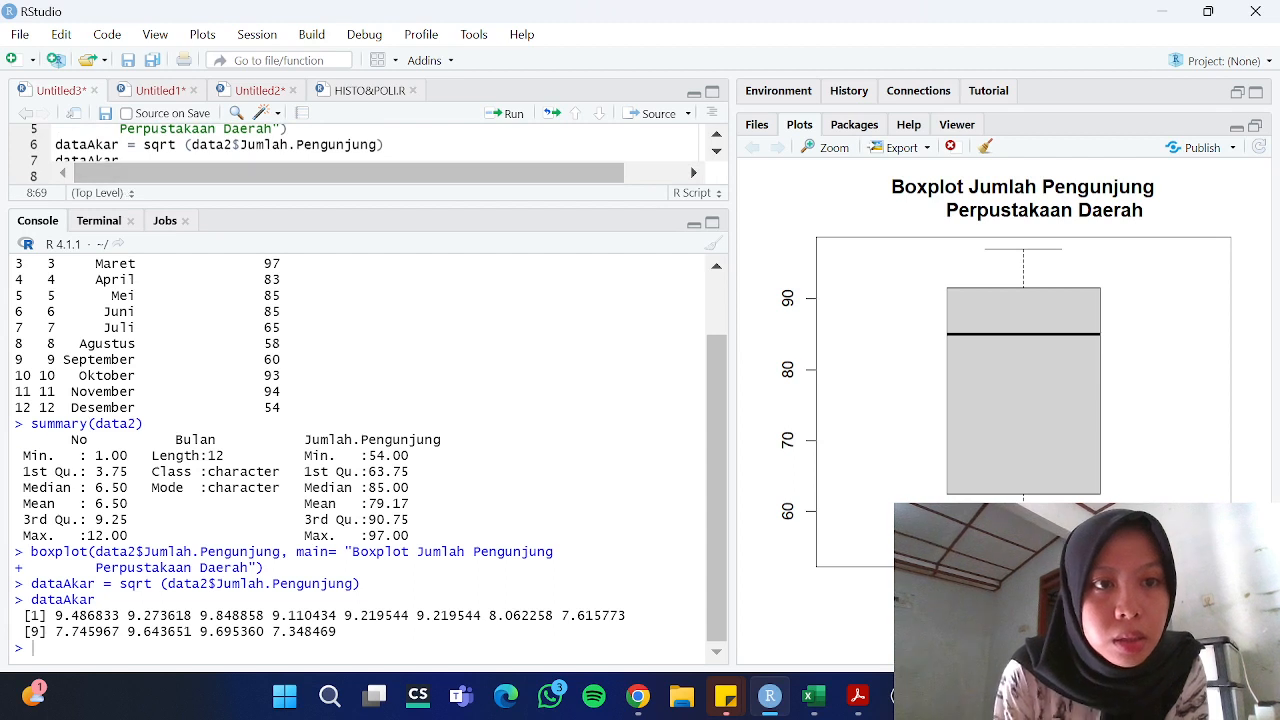
{"action": "scroll", "coordinate": [376, 144], "scroll_direction": "down", "scroll_amount": 1}
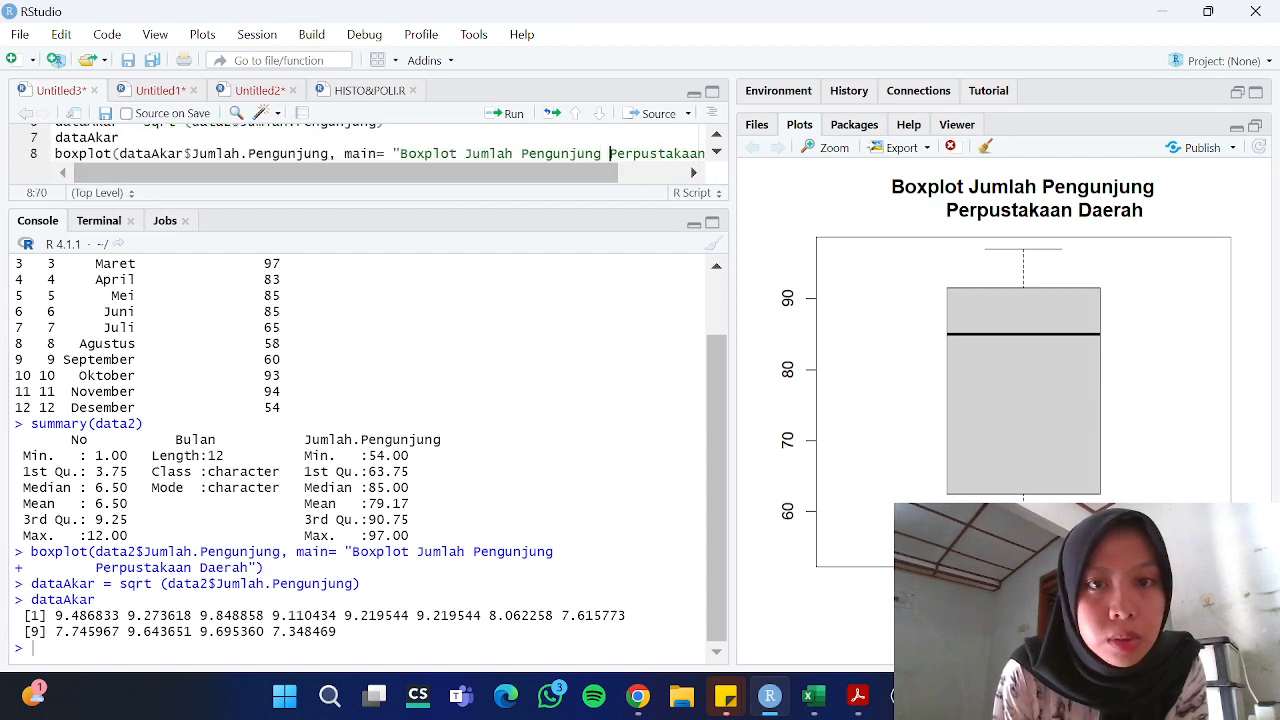
{"action": "scroll", "coordinate": [376, 144], "scroll_direction": "right", "scroll_amount": 1}
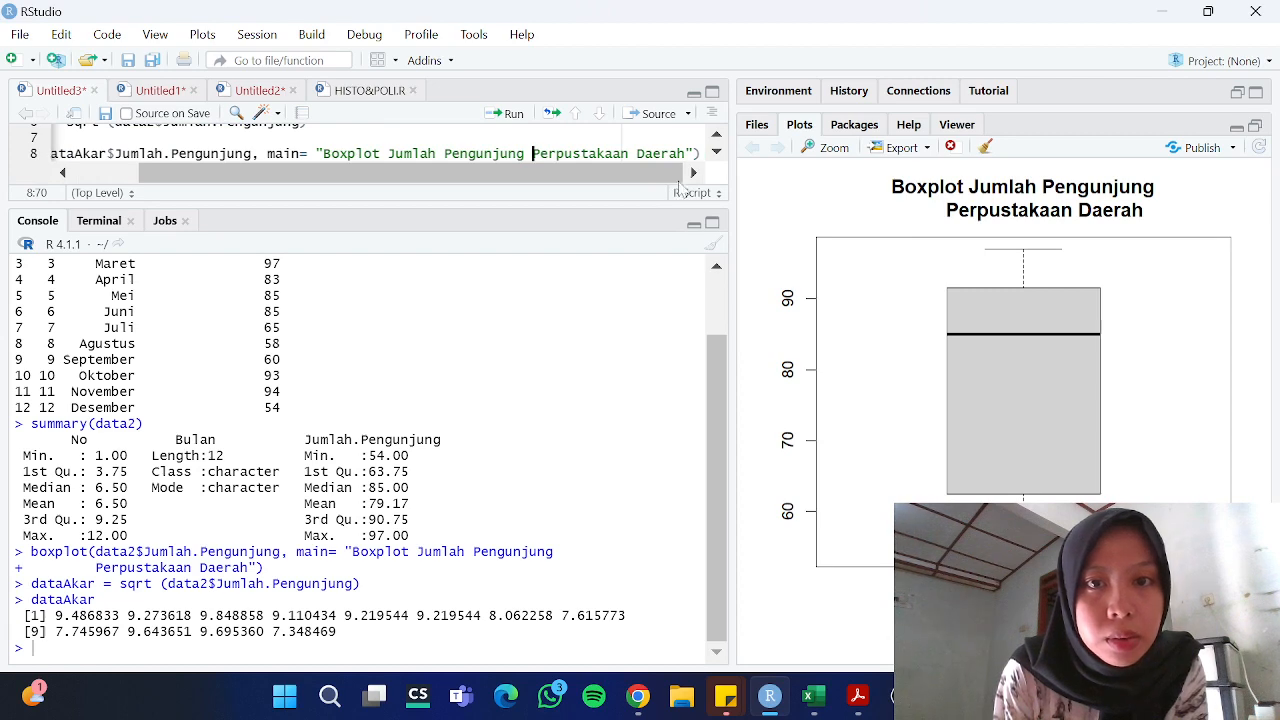
{"action": "left_click_drag", "start_coordinate": [667, 206], "coordinate": [660, 271]}
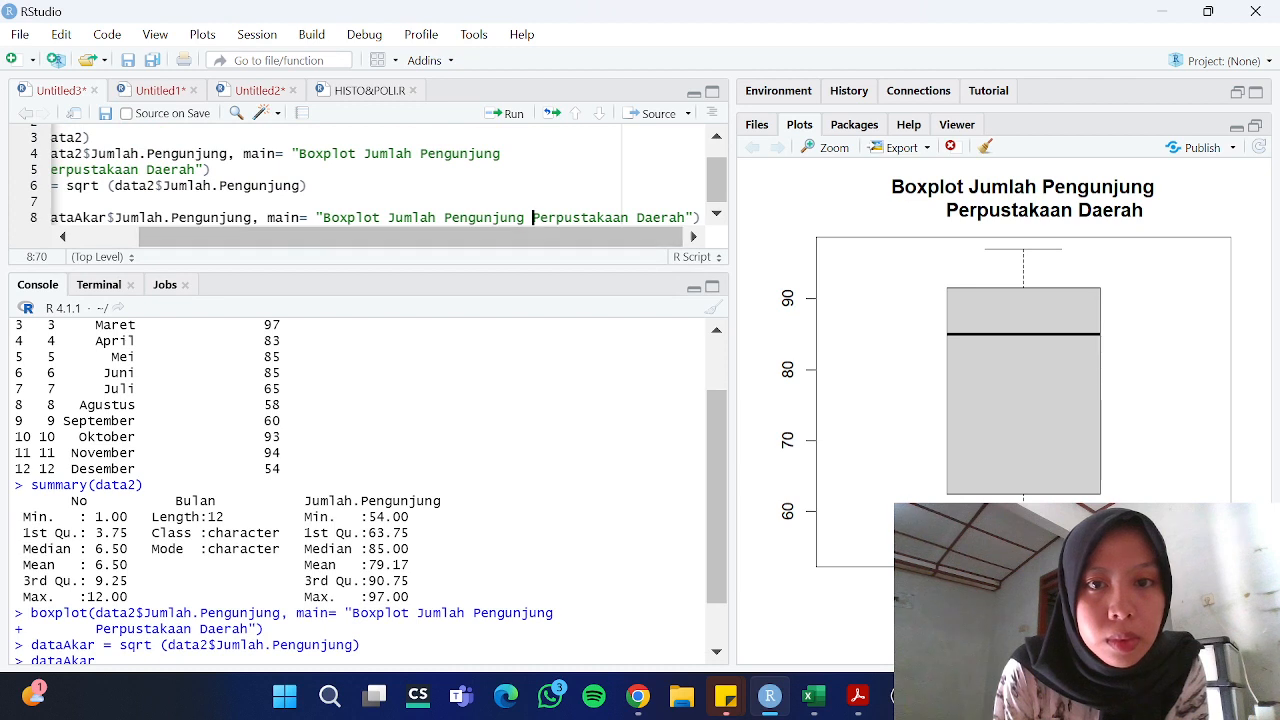
Add "Transformasi Akar" as a second line of the copied boxplot's title and try to run the call
{"action": "left_click", "coordinate": [686, 218]}
{"action": "key", "text": "Return"}
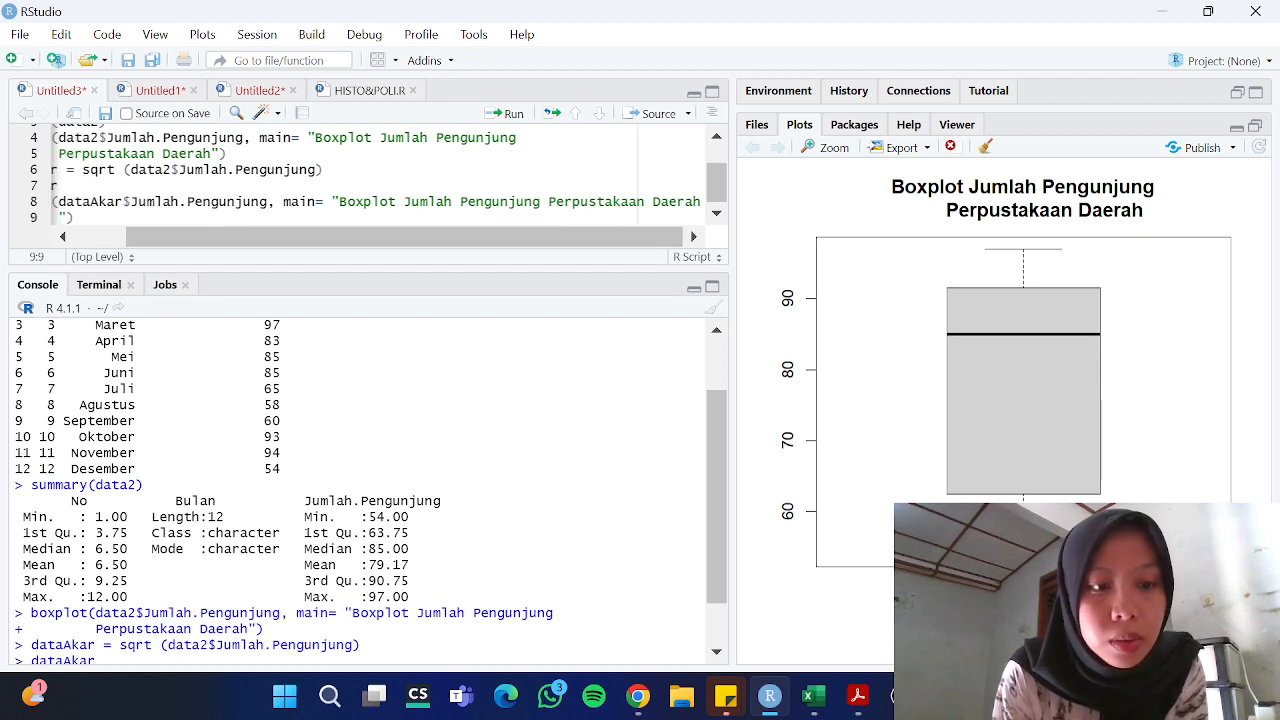
{"action": "type", "text": "Traf"}
{"action": "key", "text": "BackSpace"}
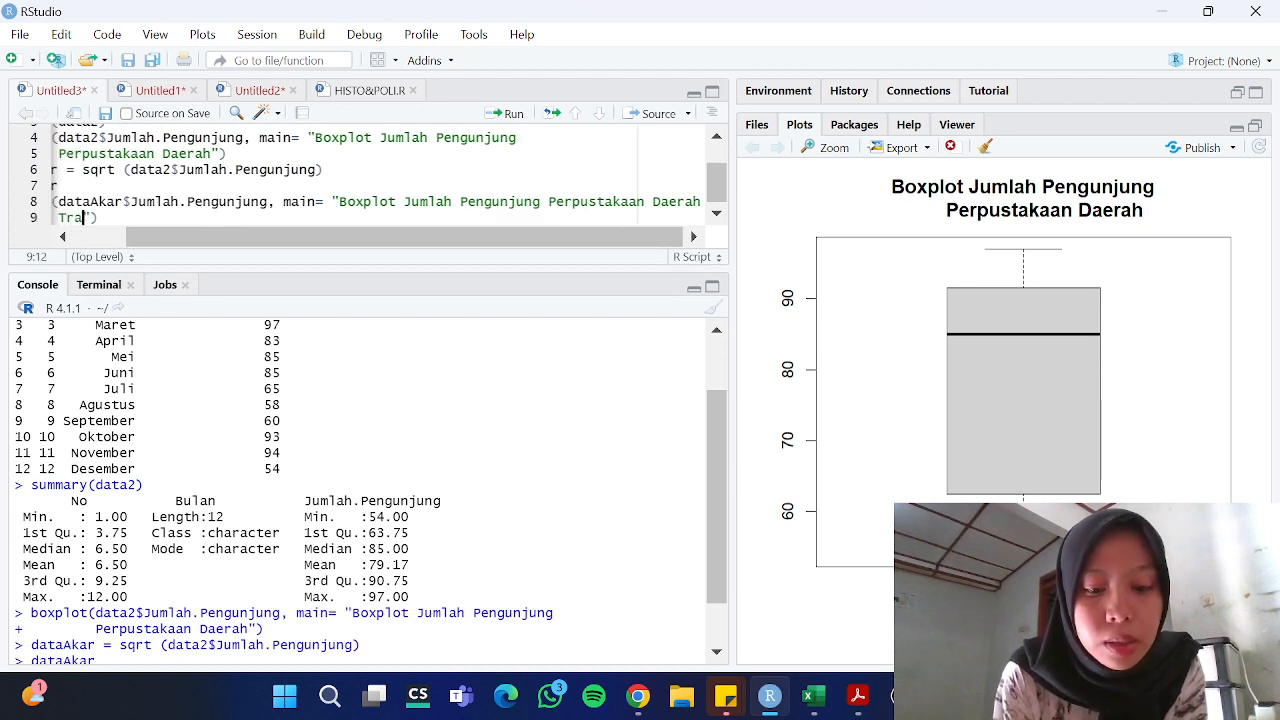
{"action": "type", "text": "ns"}
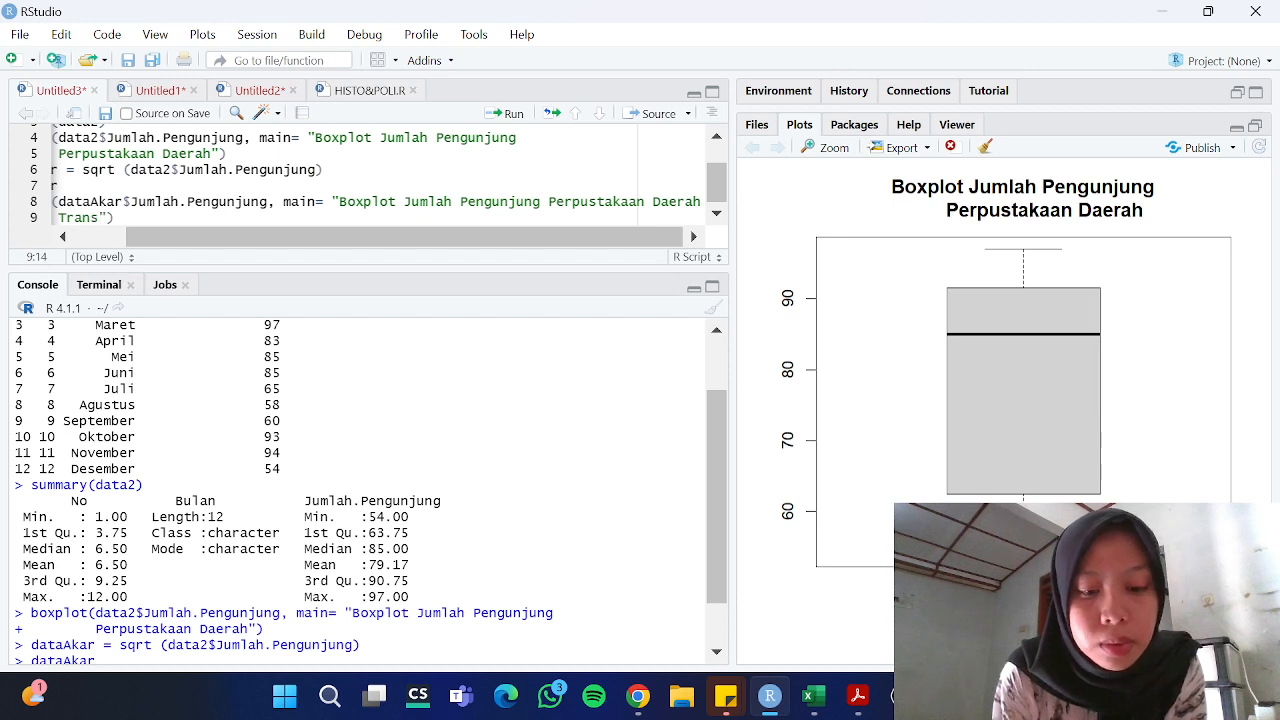
{"action": "type", "text": "formasi "}
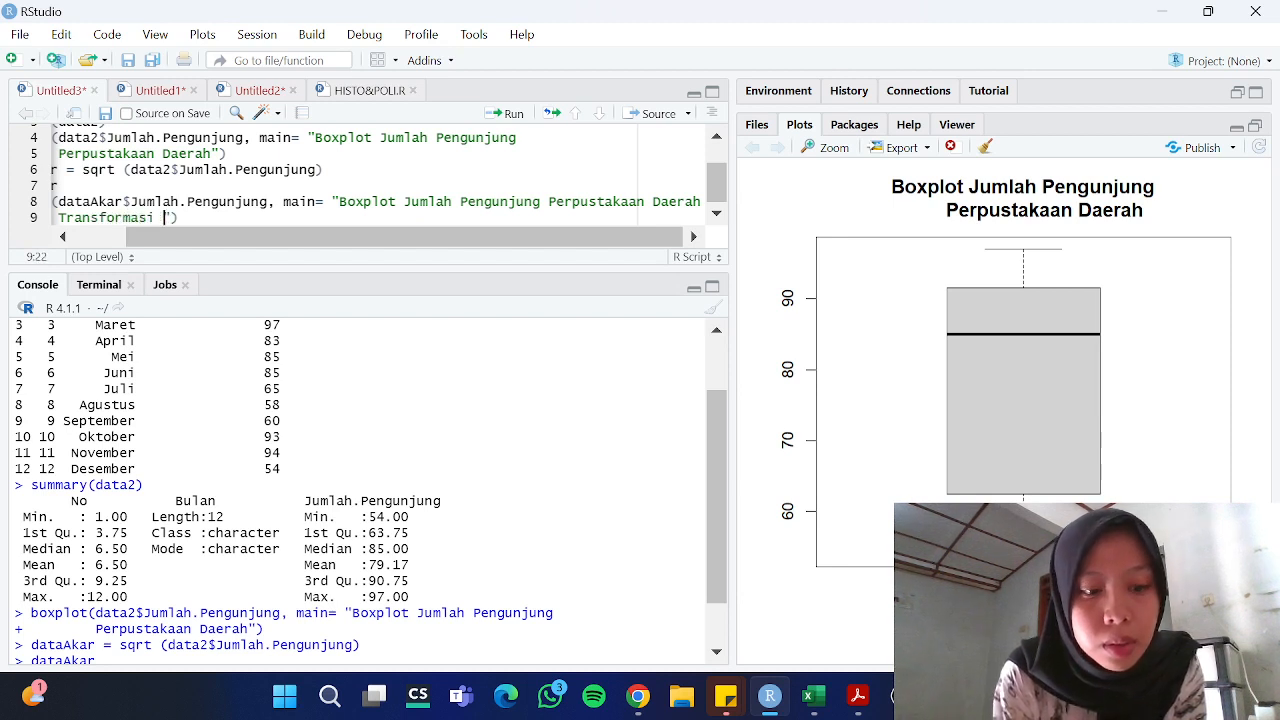
{"action": "type", "text": "Akar"}
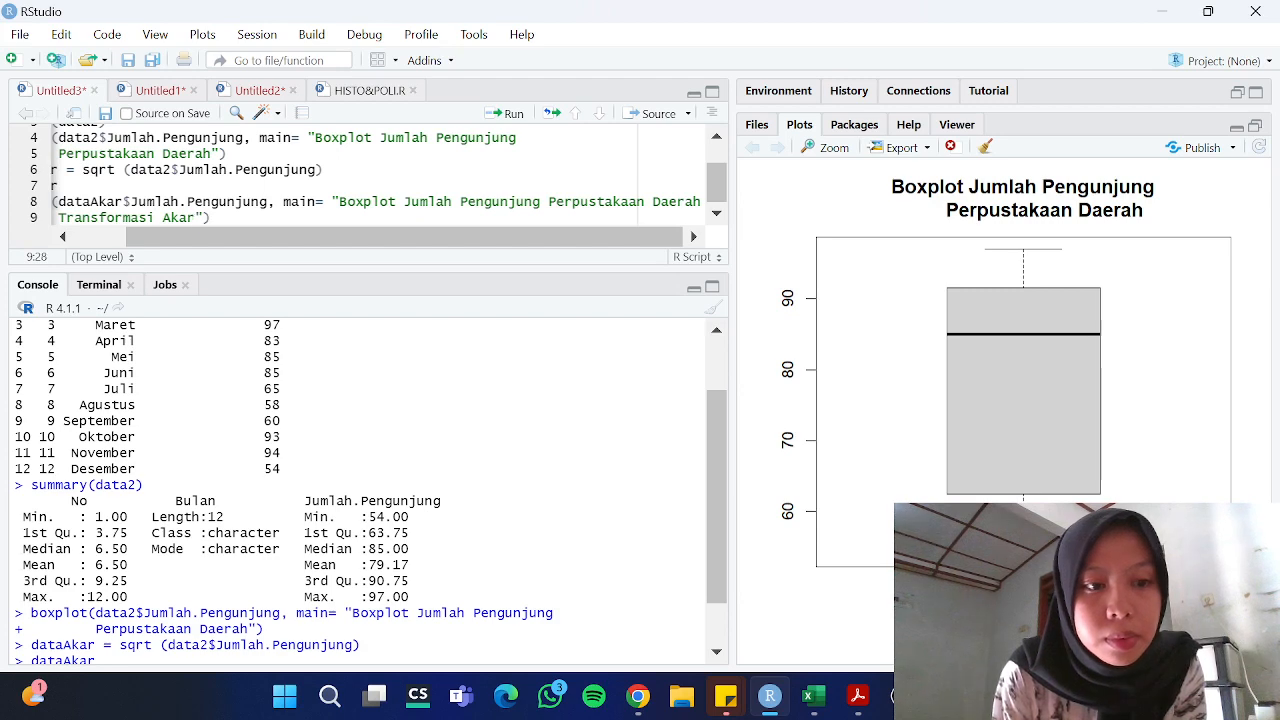
{"action": "scroll", "coordinate": [500, 430], "scroll_direction": "down", "scroll_amount": 2}
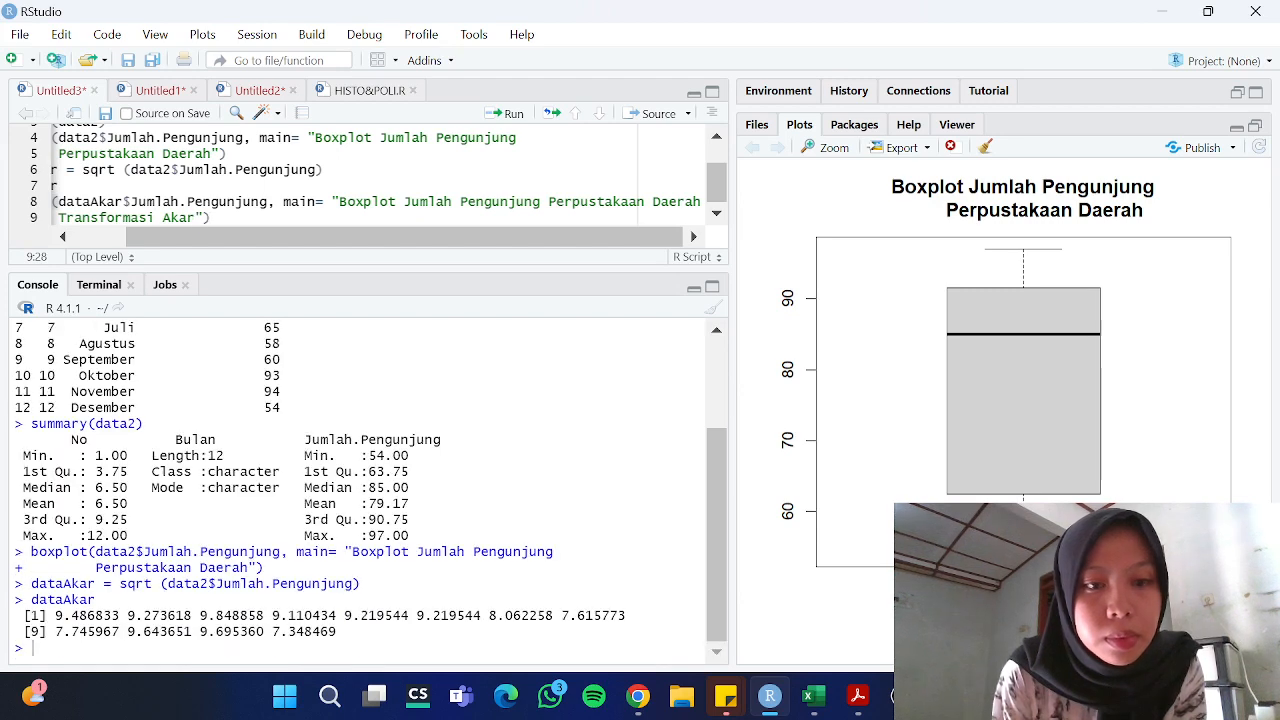
{"action": "left_click", "coordinate": [502, 114]}
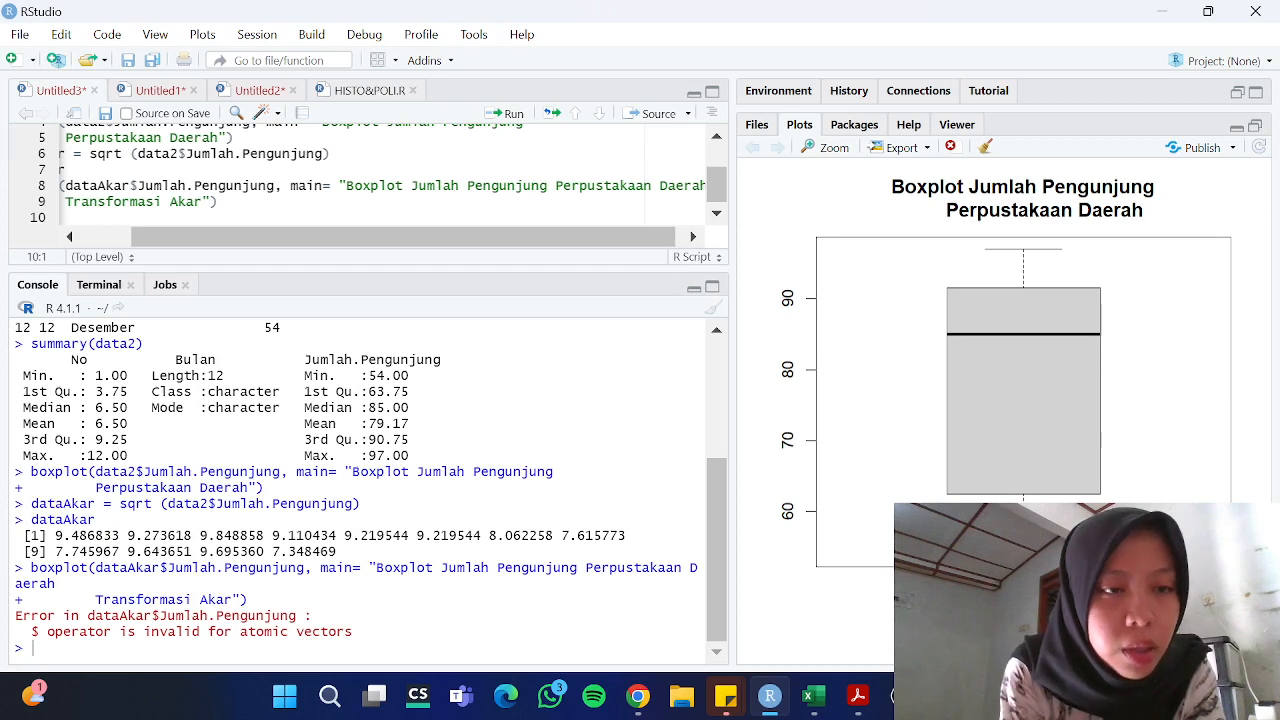
Remove $Jumlah.Pengunjung from the second boxplot call so that its data argument is only dataAkar
{"action": "left_click", "coordinate": [219, 202]}
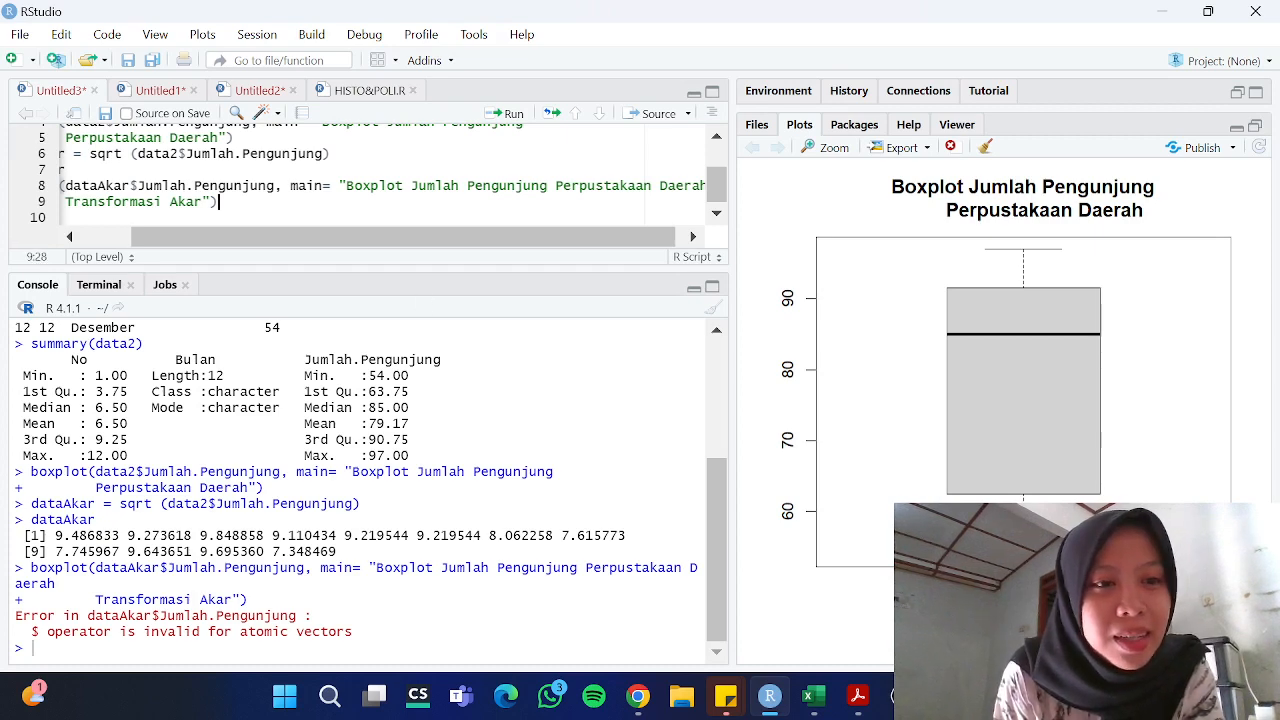
{"action": "scroll", "coordinate": [219, 202], "scroll_direction": "left", "scroll_amount": 1}
{"action": "left_click", "coordinate": [336, 186]}
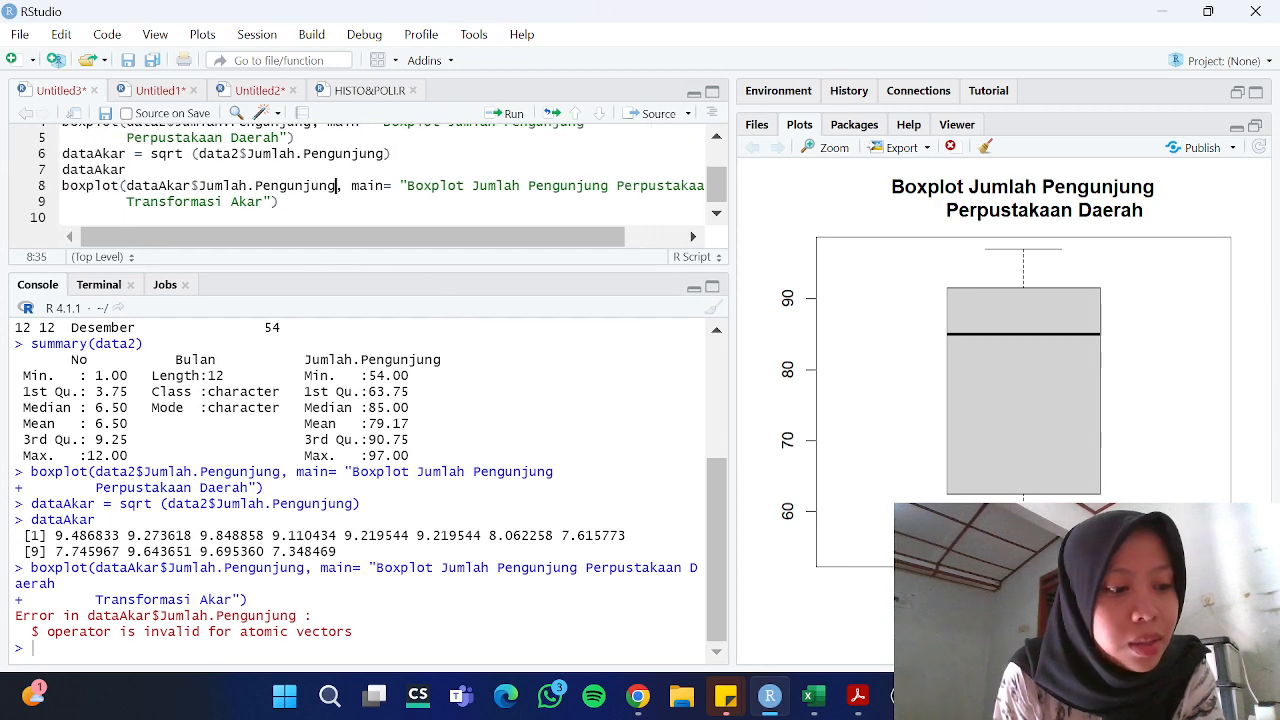
{"action": "key", "text": "BackSpace"}
{"action": "key", "text": "BackSpace"}
{"action": "key", "text": "BackSpace"}
{"action": "key", "text": "BackSpace"}
{"action": "key", "text": "BackSpace"}
{"action": "key", "text": "BackSpace"}
{"action": "key", "text": "BackSpace"}
{"action": "key", "text": "BackSpace"}
{"action": "key", "text": "BackSpace"}
{"action": "key", "text": "BackSpace"}
{"action": "key", "text": "BackSpace"}
{"action": "key", "text": "BackSpace"}
{"action": "key", "text": "BackSpace"}
{"action": "key", "text": "BackSpace"}
{"action": "key", "text": "BackSpace"}
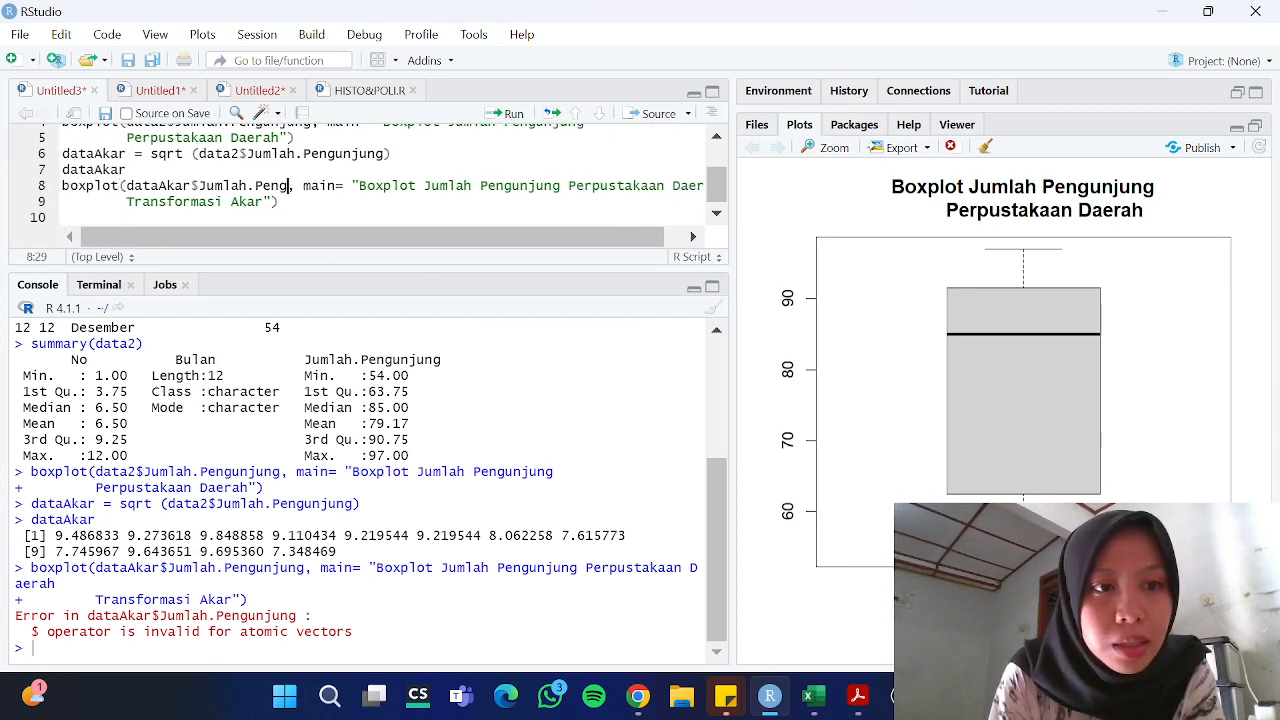
{"action": "key", "text": "BackSpace"}
{"action": "key", "text": "BackSpace"}
{"action": "key", "text": "BackSpace"}
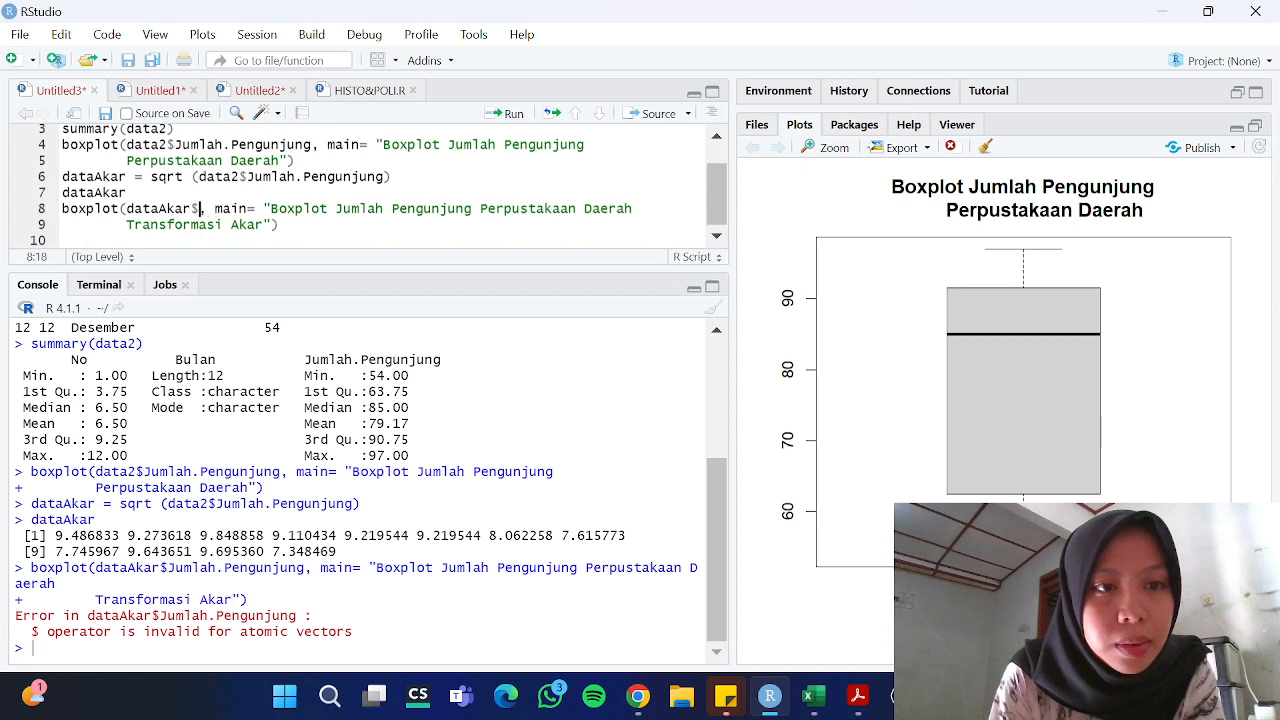
{"action": "key", "text": "BackSpace"}
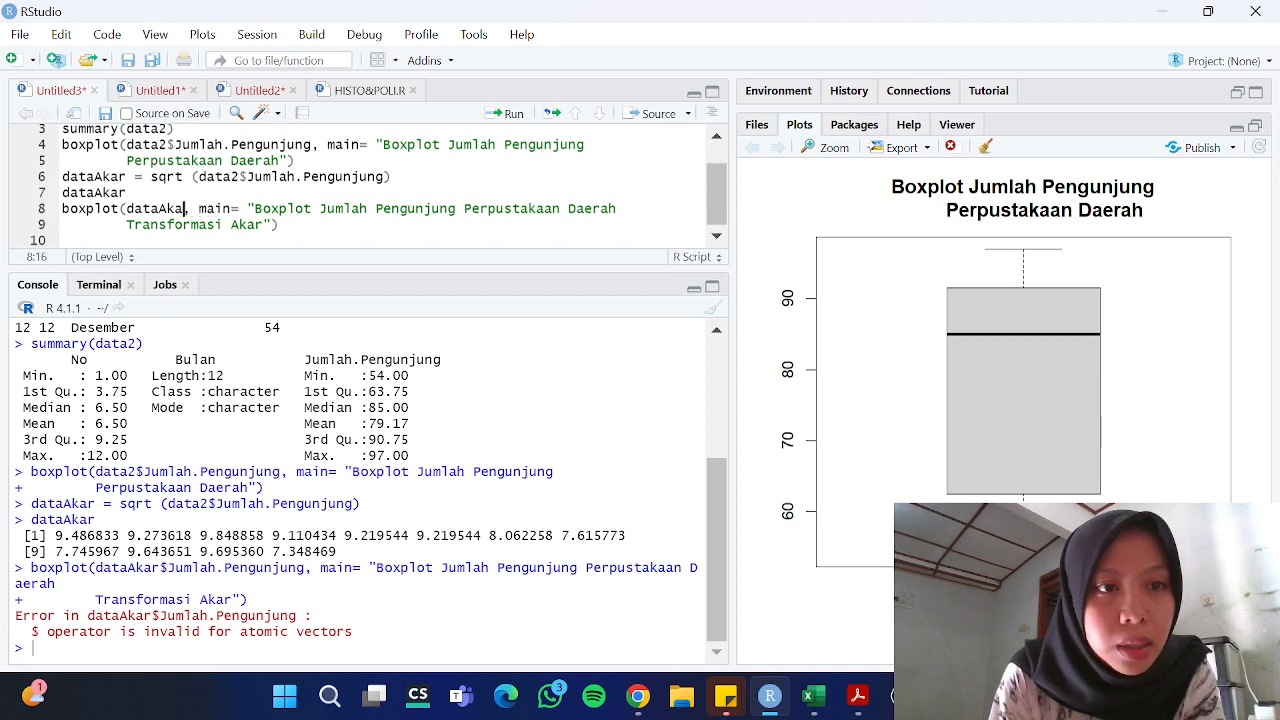
{"action": "type", "text": "r"}
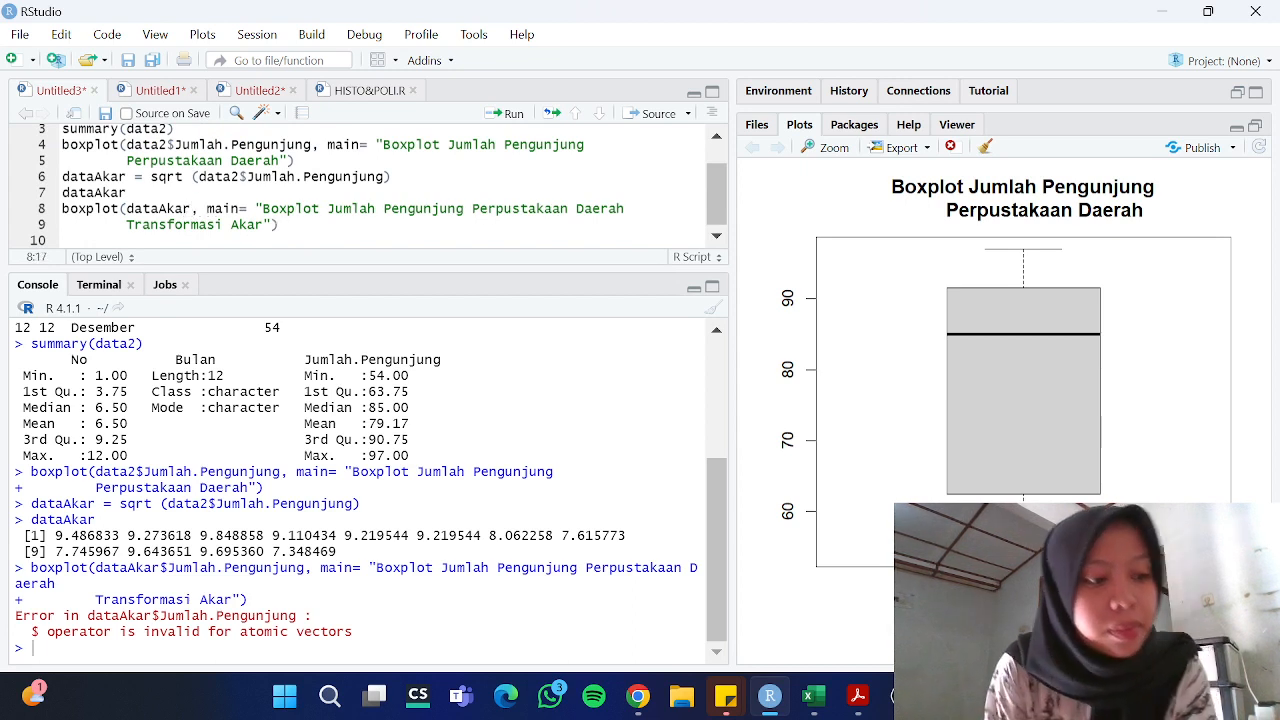
Run the dataAkar boxplot call and compare its plot with the boxplot of the untransformed data
{"action": "left_click", "coordinate": [281, 225]}
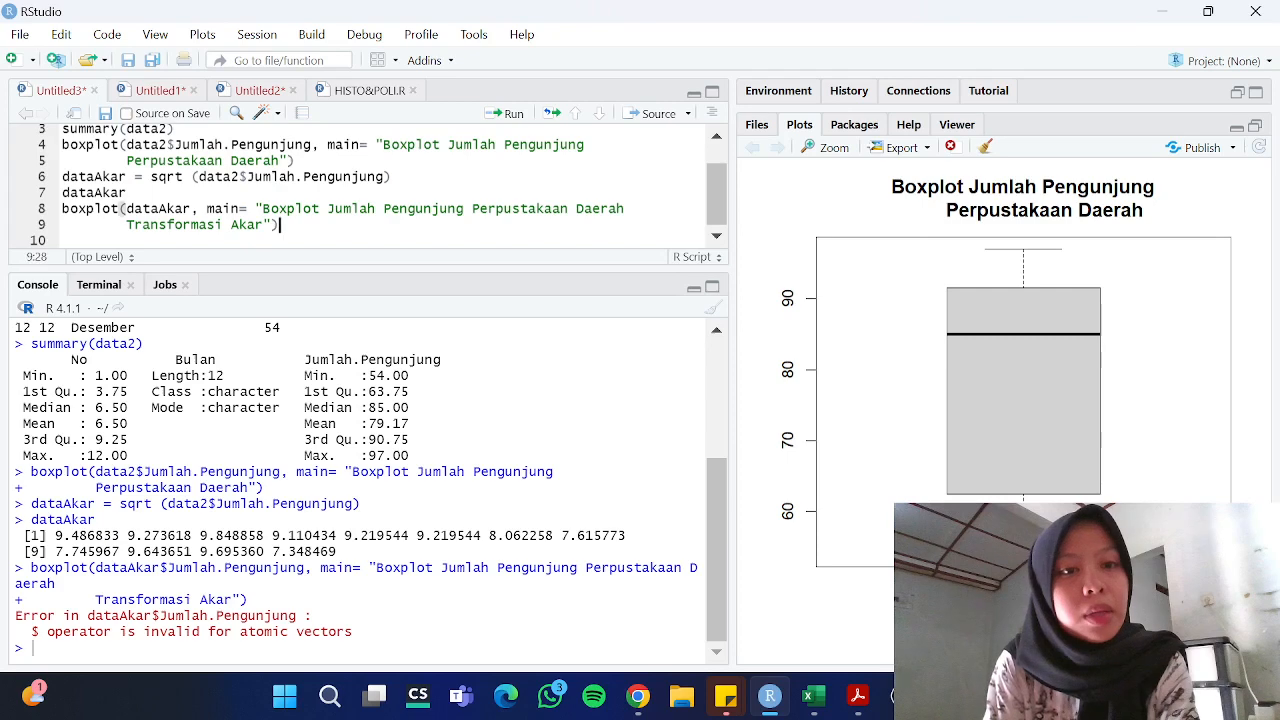
{"action": "left_click", "coordinate": [507, 114]}
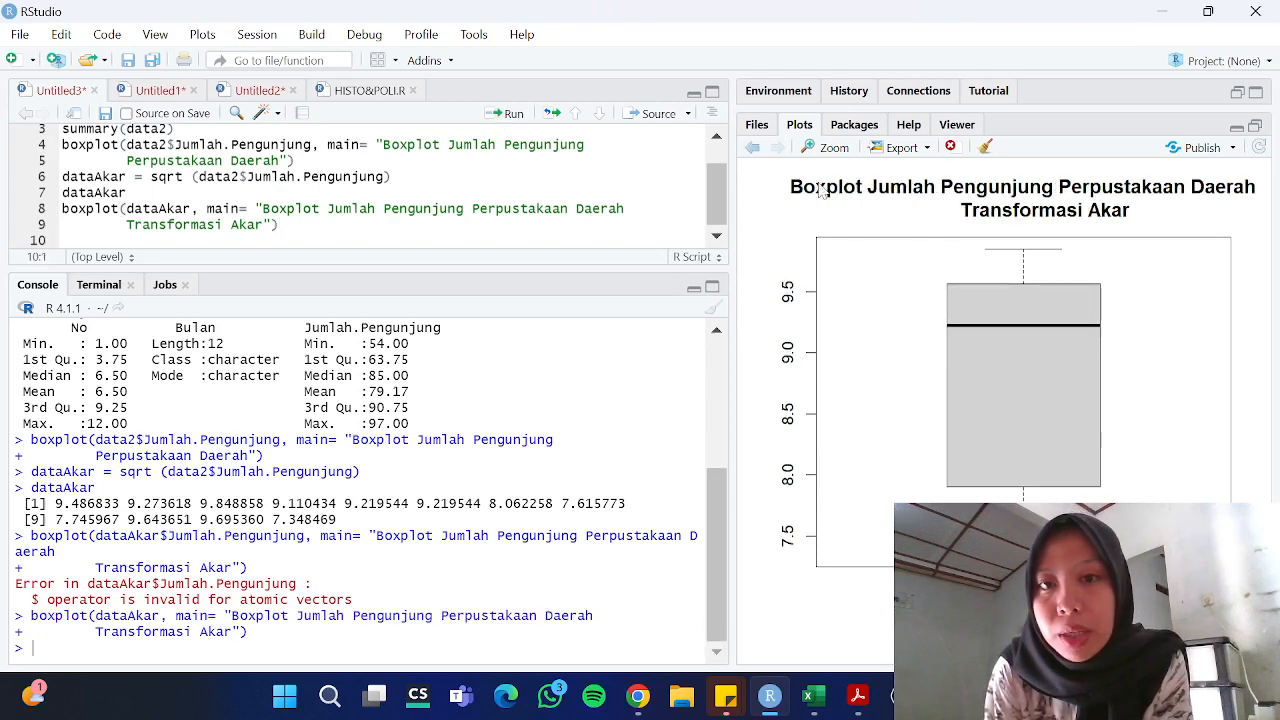
{"action": "left_click", "coordinate": [752, 148]}
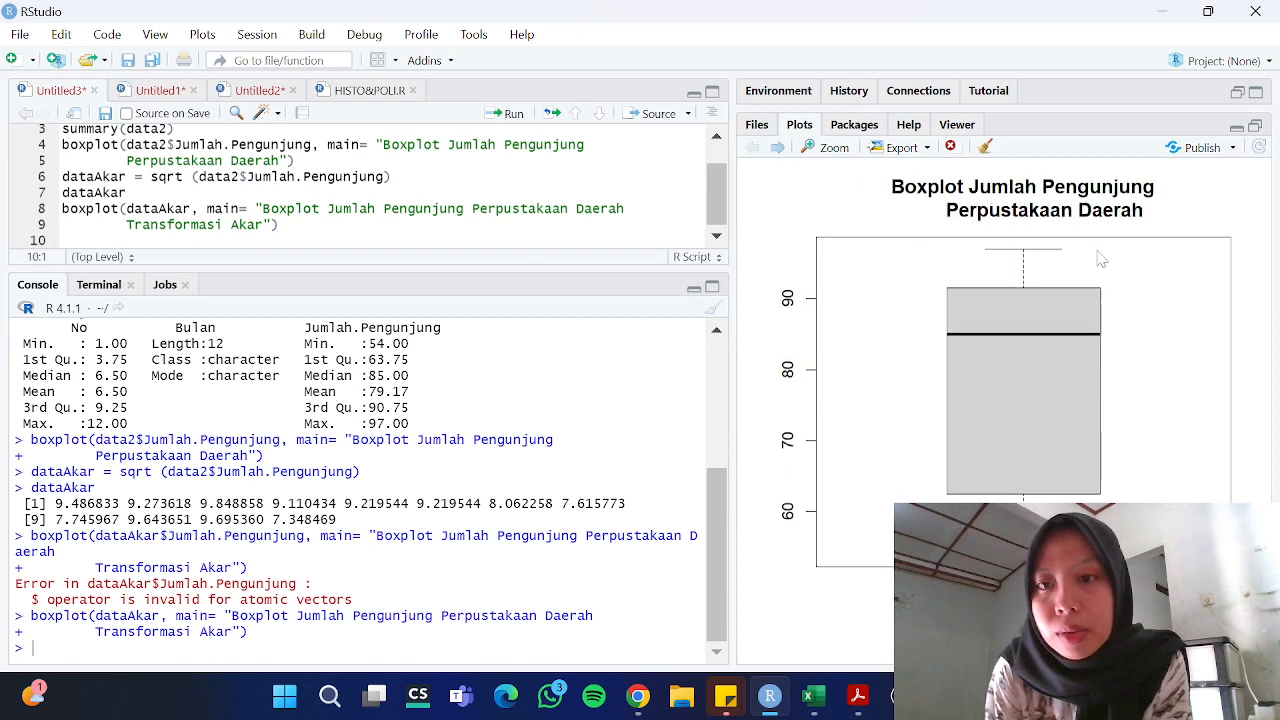
{"action": "left_click", "coordinate": [777, 148]}
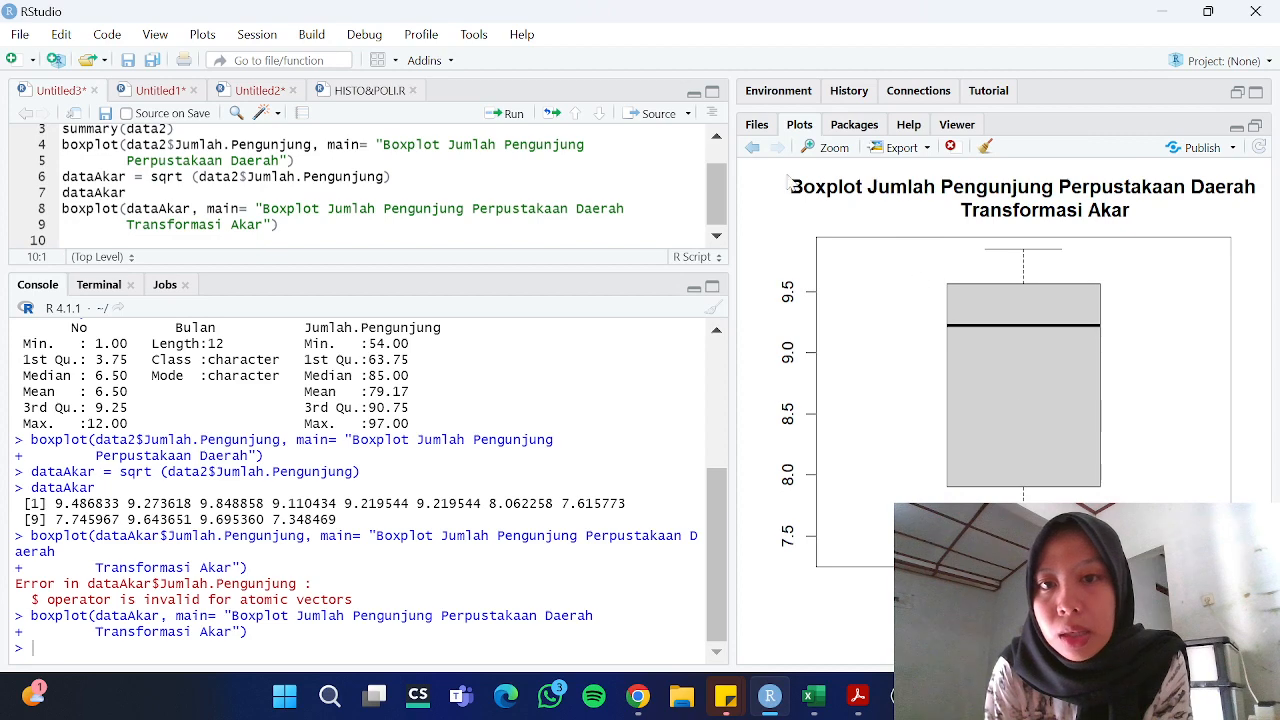
Check the assignment's transformation task in the PDF and start a script line assigning the log10 function to dataLog
{"action": "left_click", "coordinate": [845, 697]}
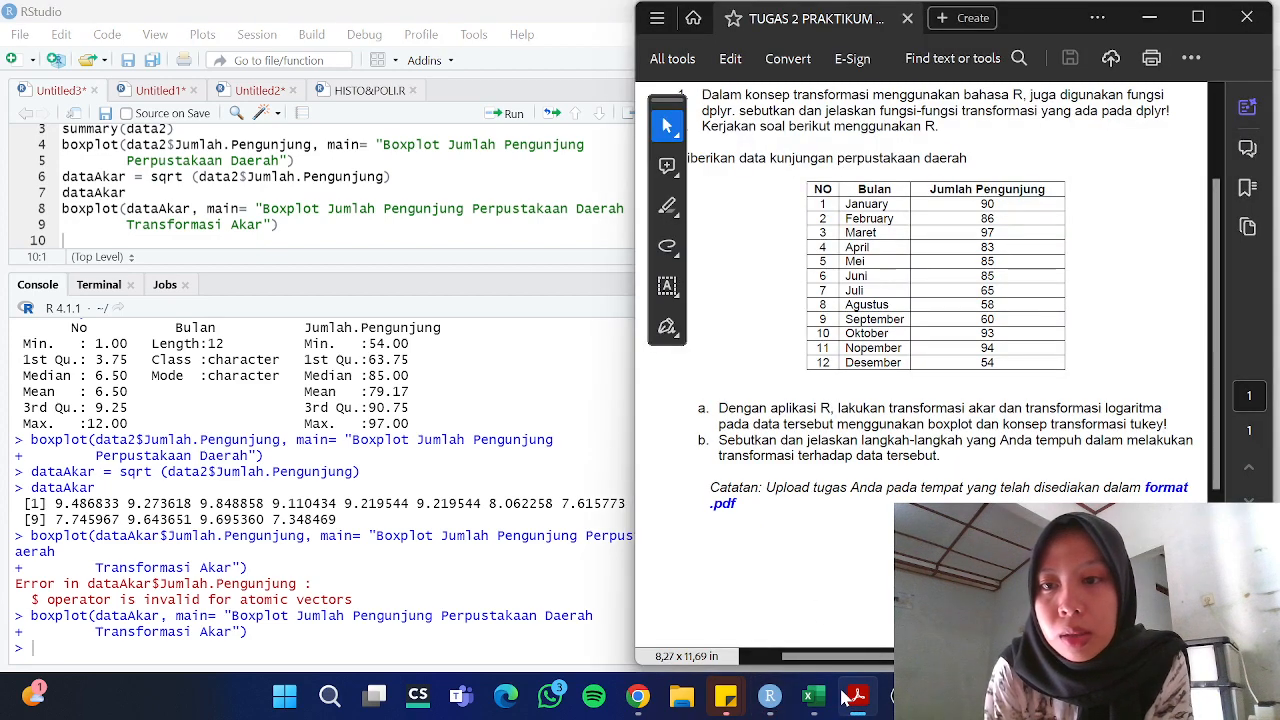
{"action": "left_click", "coordinate": [845, 697]}
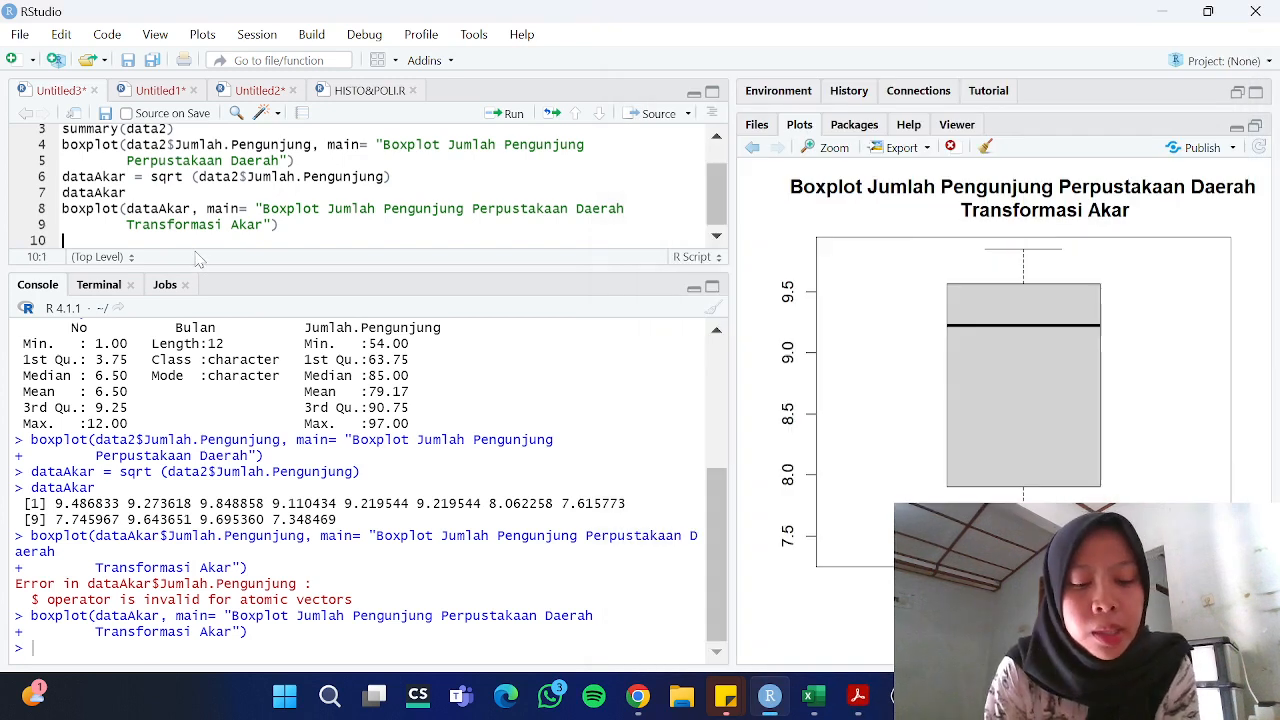
{"action": "type", "text": "dataLo"}
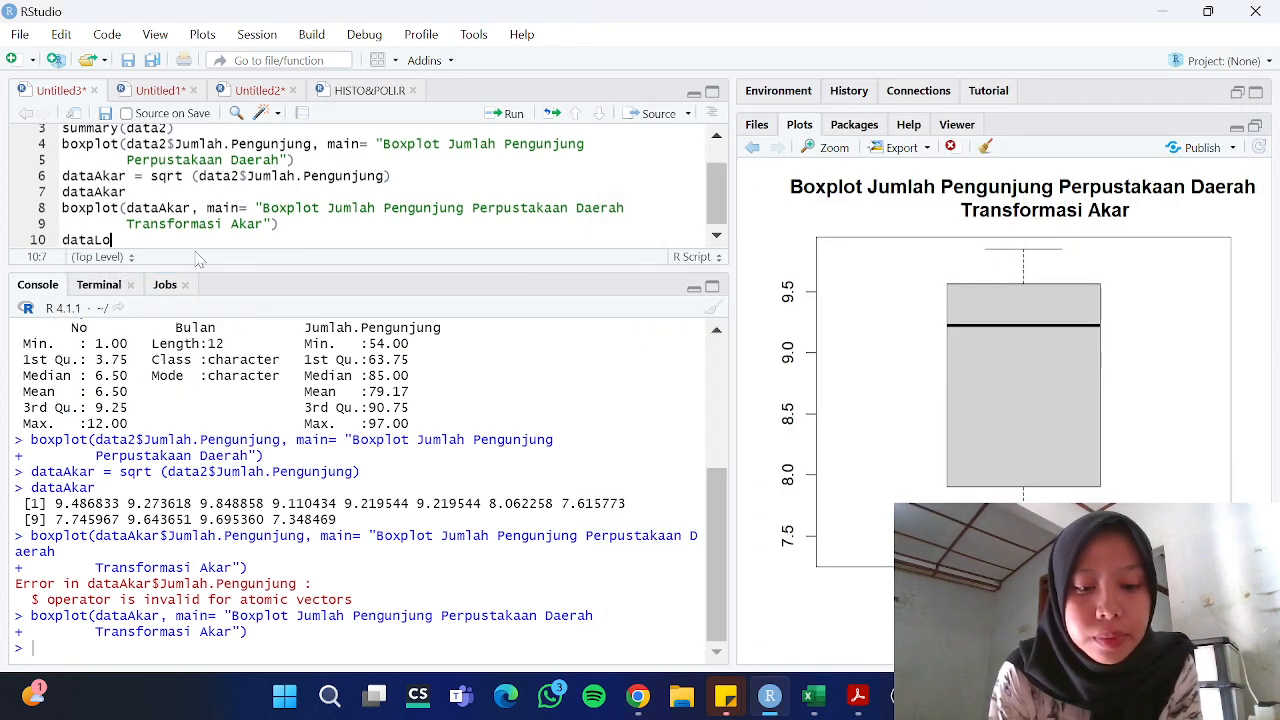
{"action": "type", "text": "g ="}
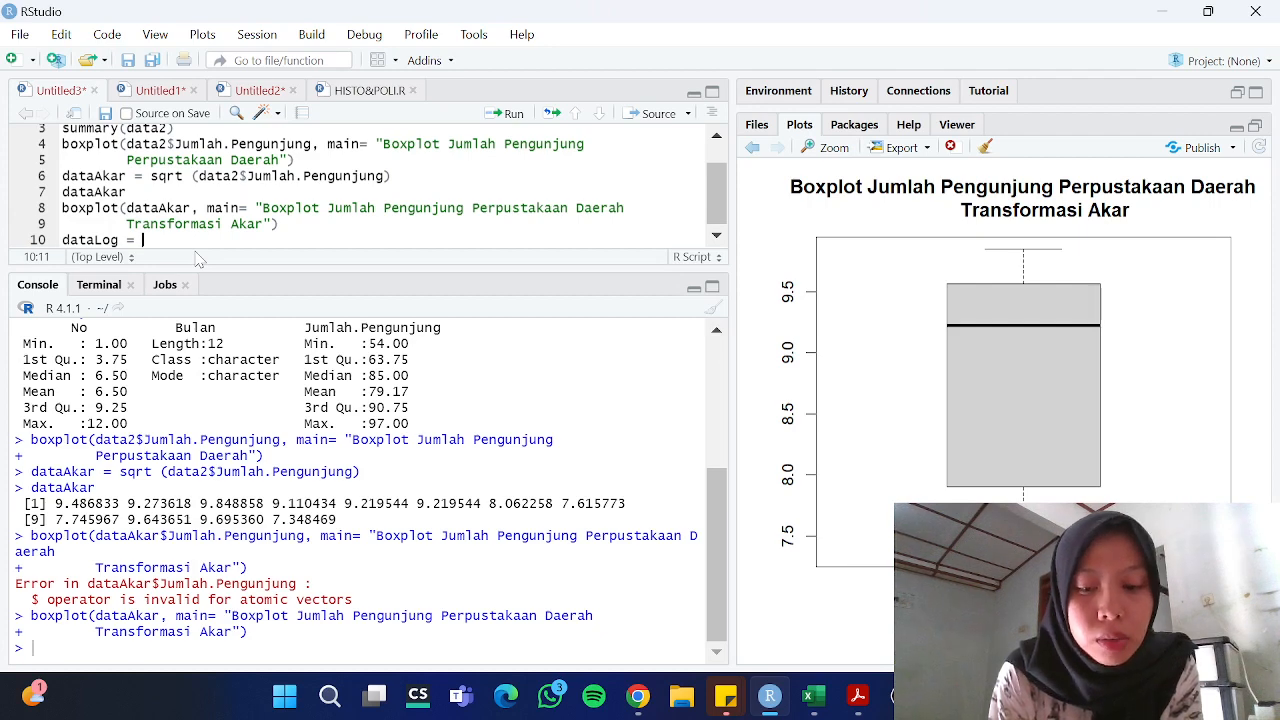
{"action": "type", "text": "log"}
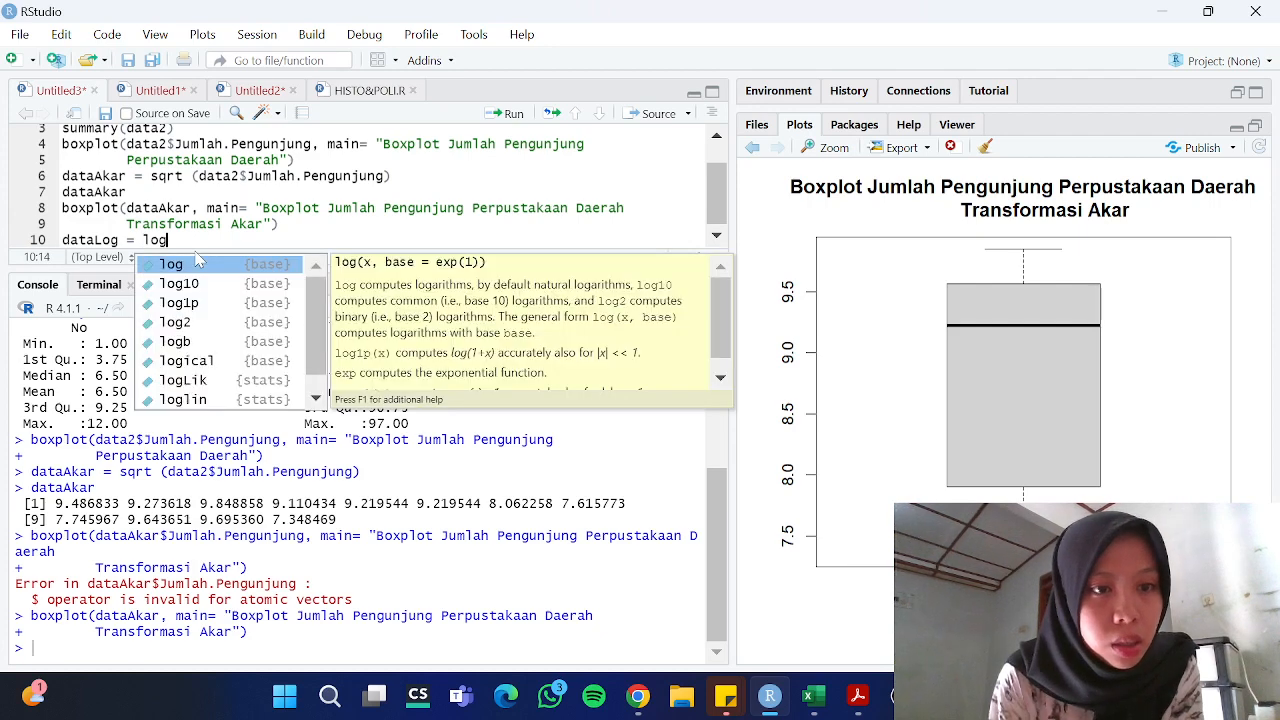
{"action": "left_click", "coordinate": [195, 279]}
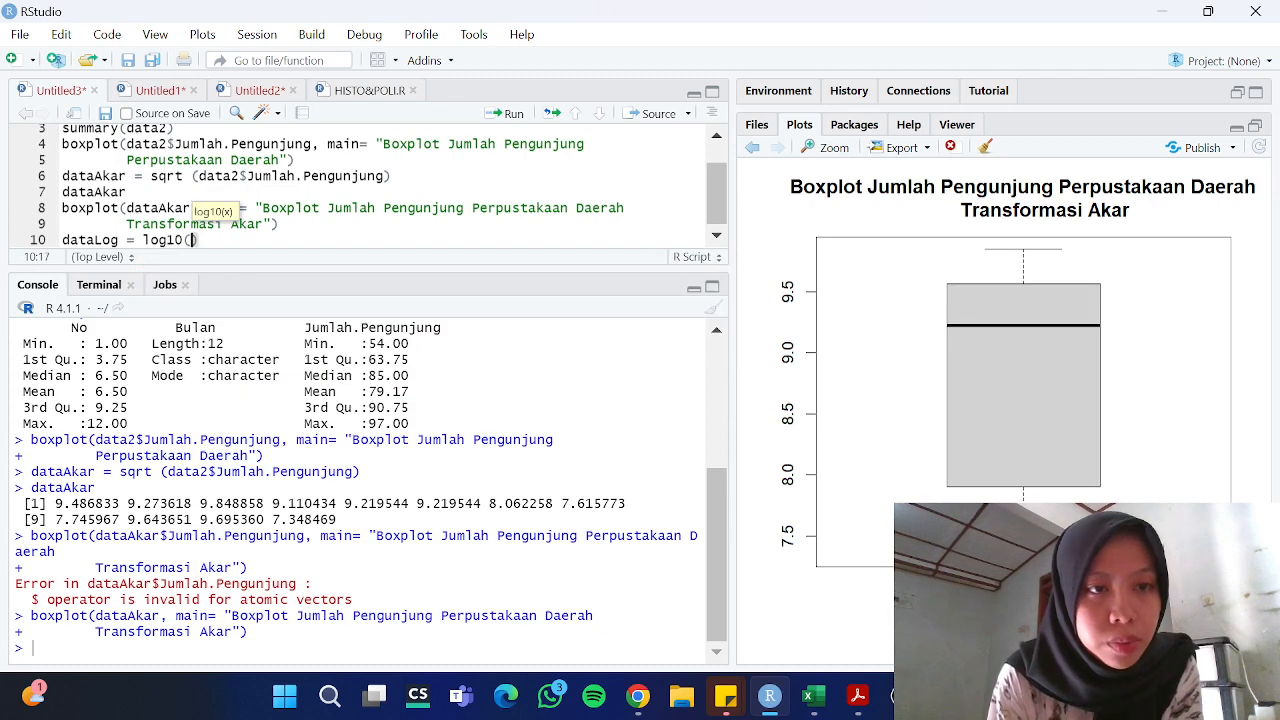
Complete the log10 call with data2$Jumlah.Pengunjung as its argument and run the dataLog line
{"action": "type", "text": "data"}
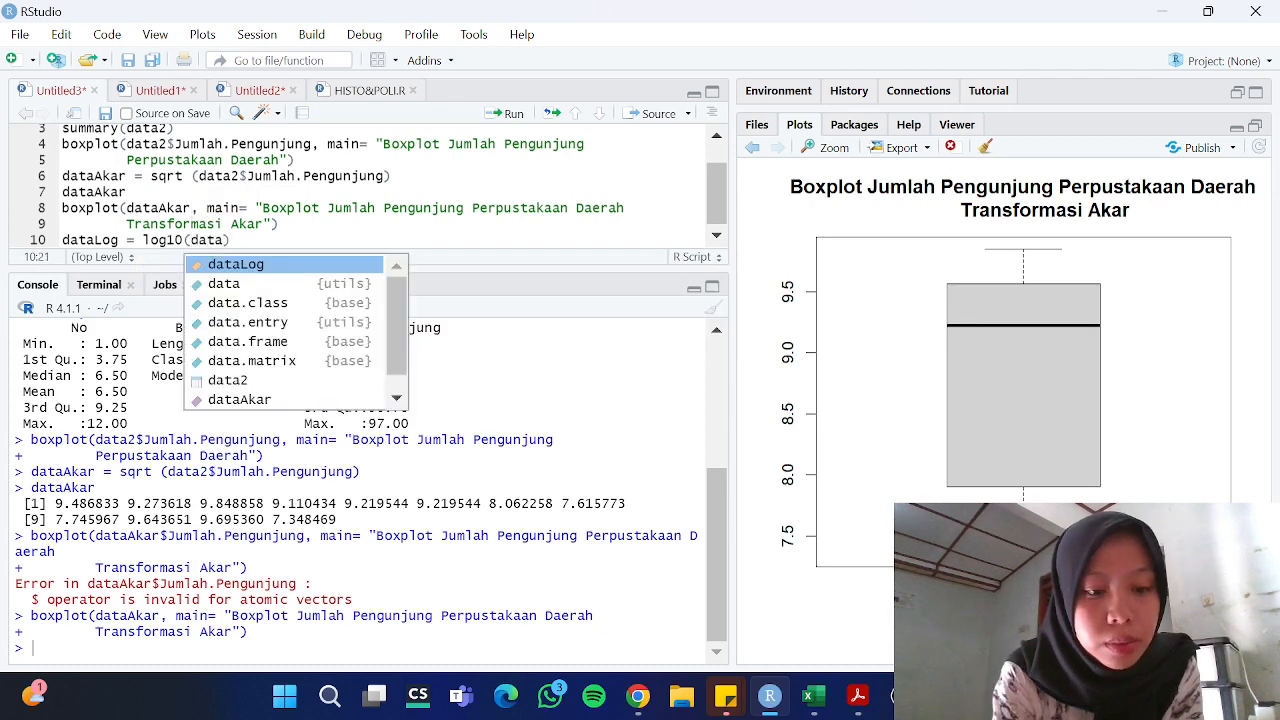
{"action": "type", "text": "2 "}
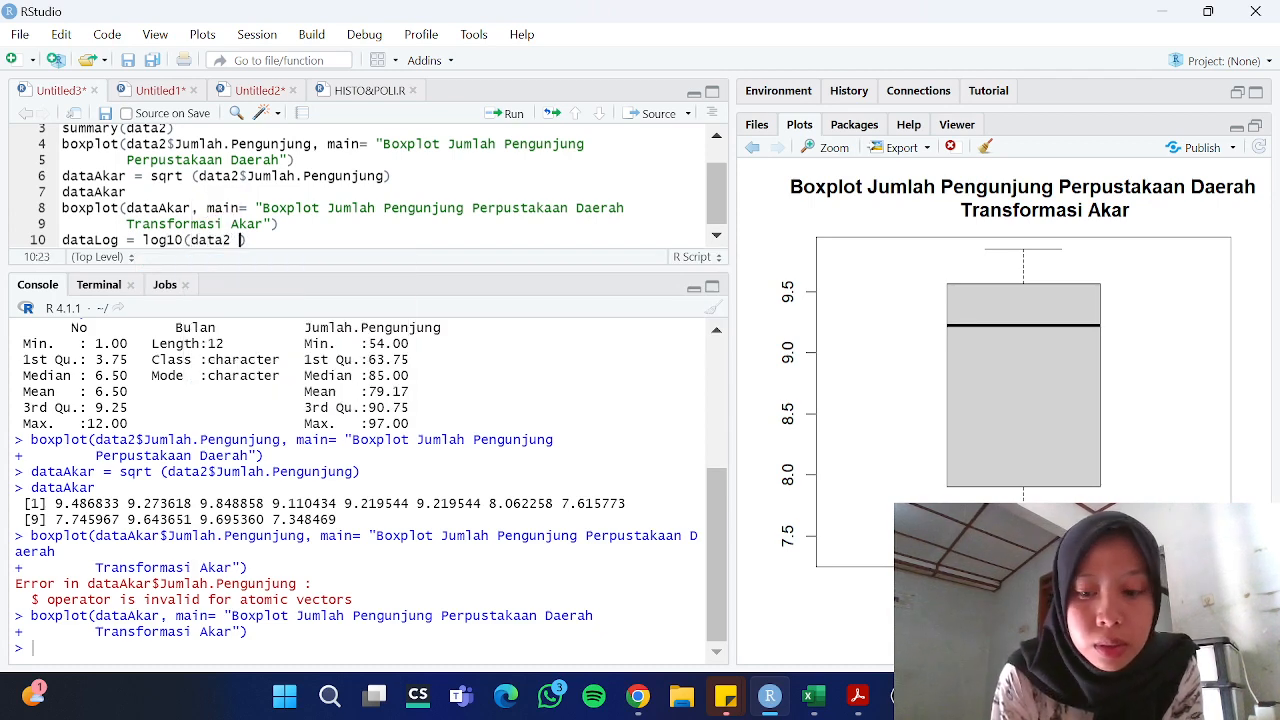
{"action": "type", "text": "$"}
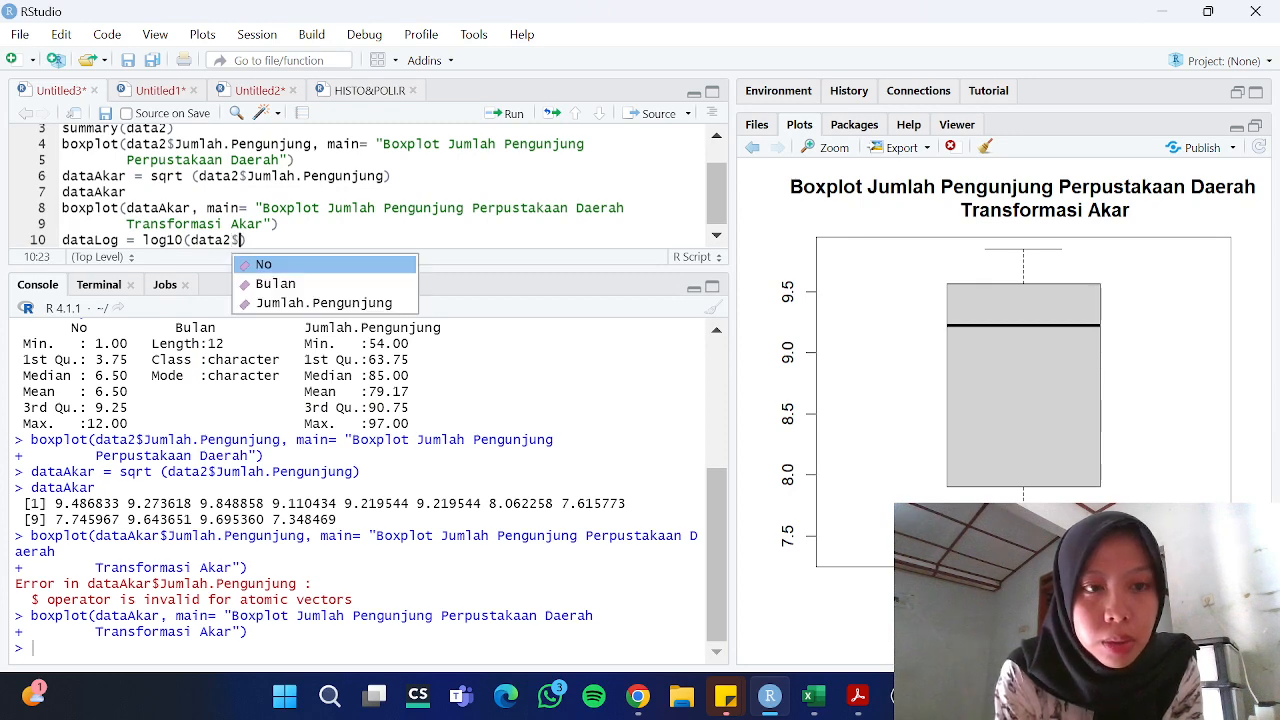
{"action": "key", "text": "Down"}
{"action": "key", "text": "Down"}
{"action": "key", "text": "Return"}
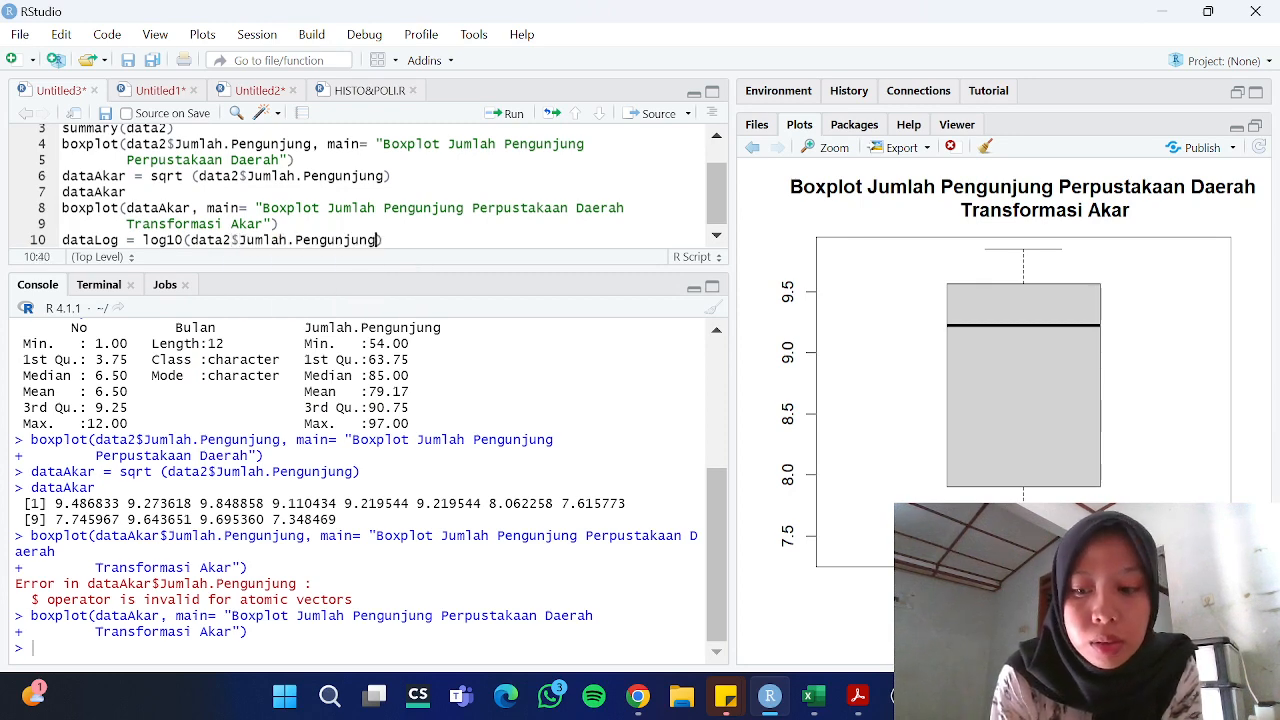
{"action": "type", "text": ")"}
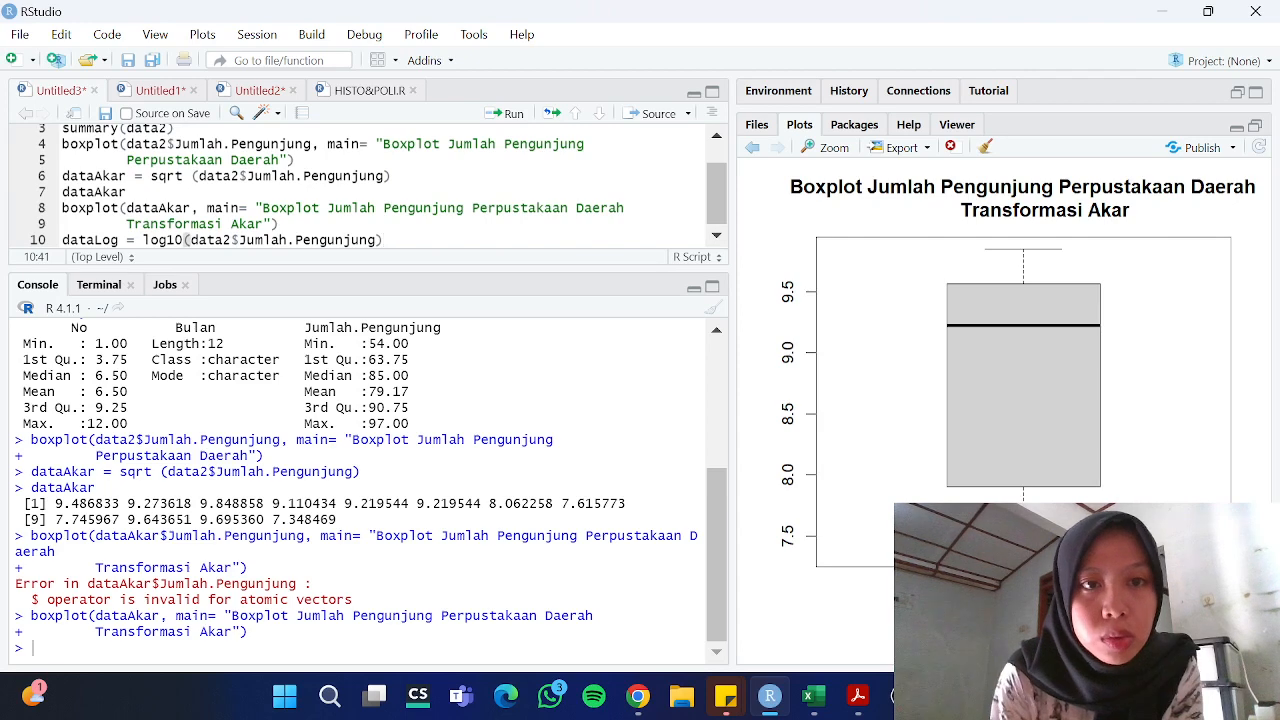
{"action": "left_click", "coordinate": [507, 113]}
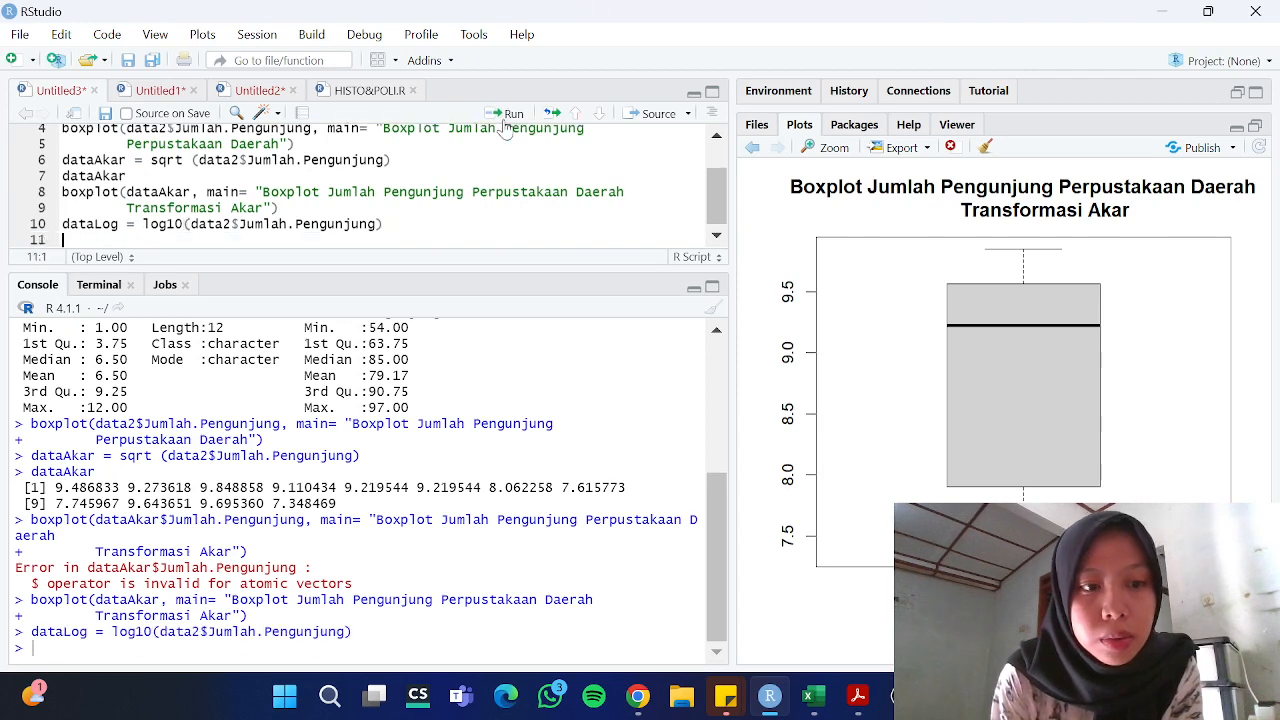
Add a dataLog line to the script, run it to print the values and review the console output
{"action": "type", "text": "data"}
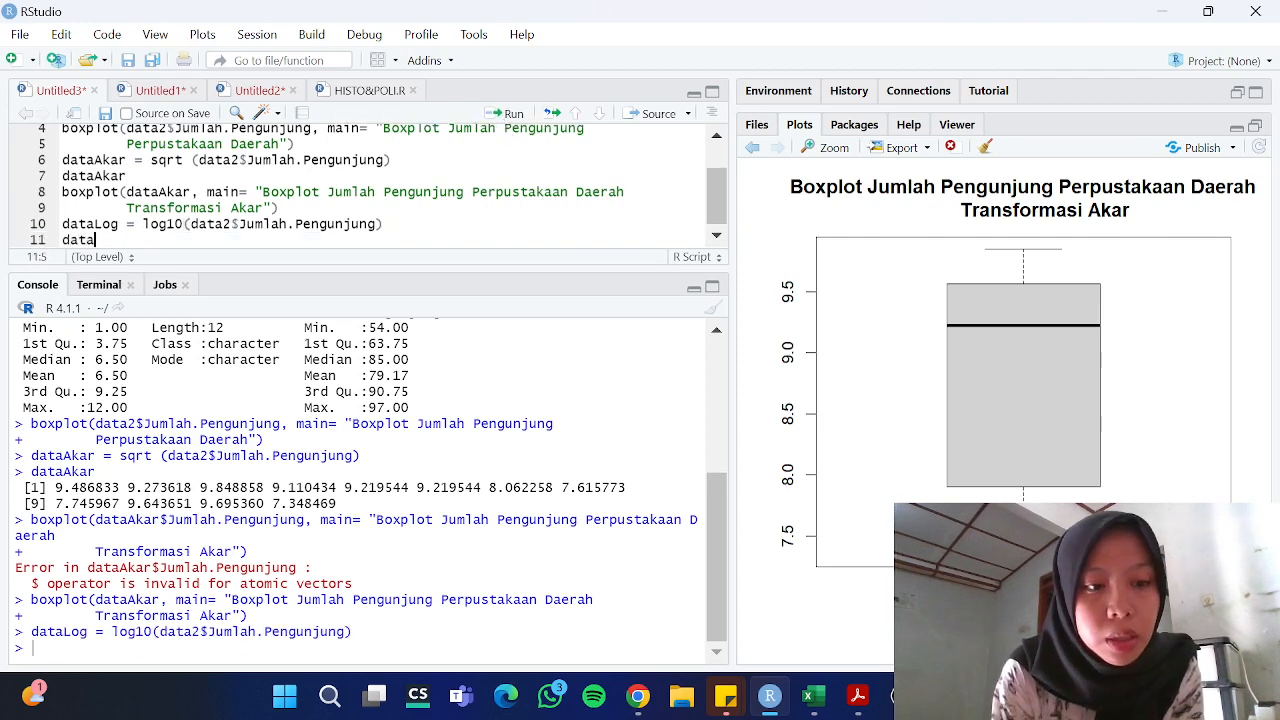
{"action": "type", "text": "Log"}
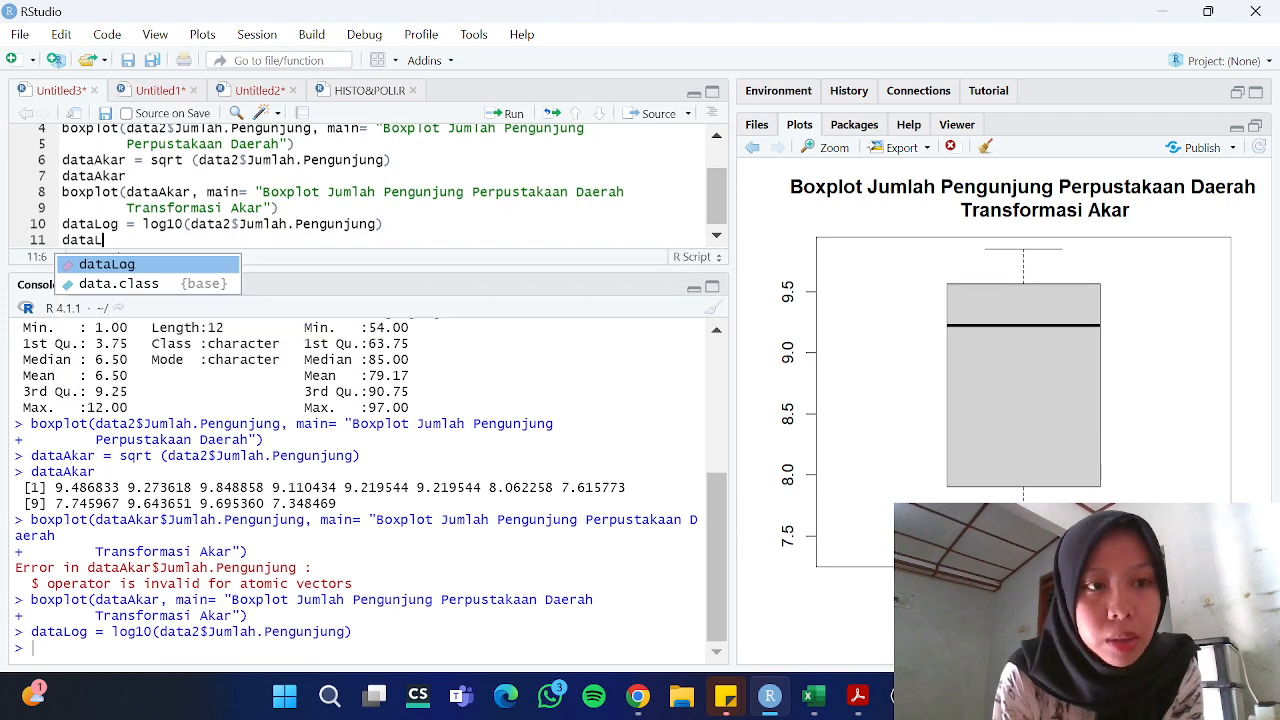
{"action": "left_click", "coordinate": [507, 116]}
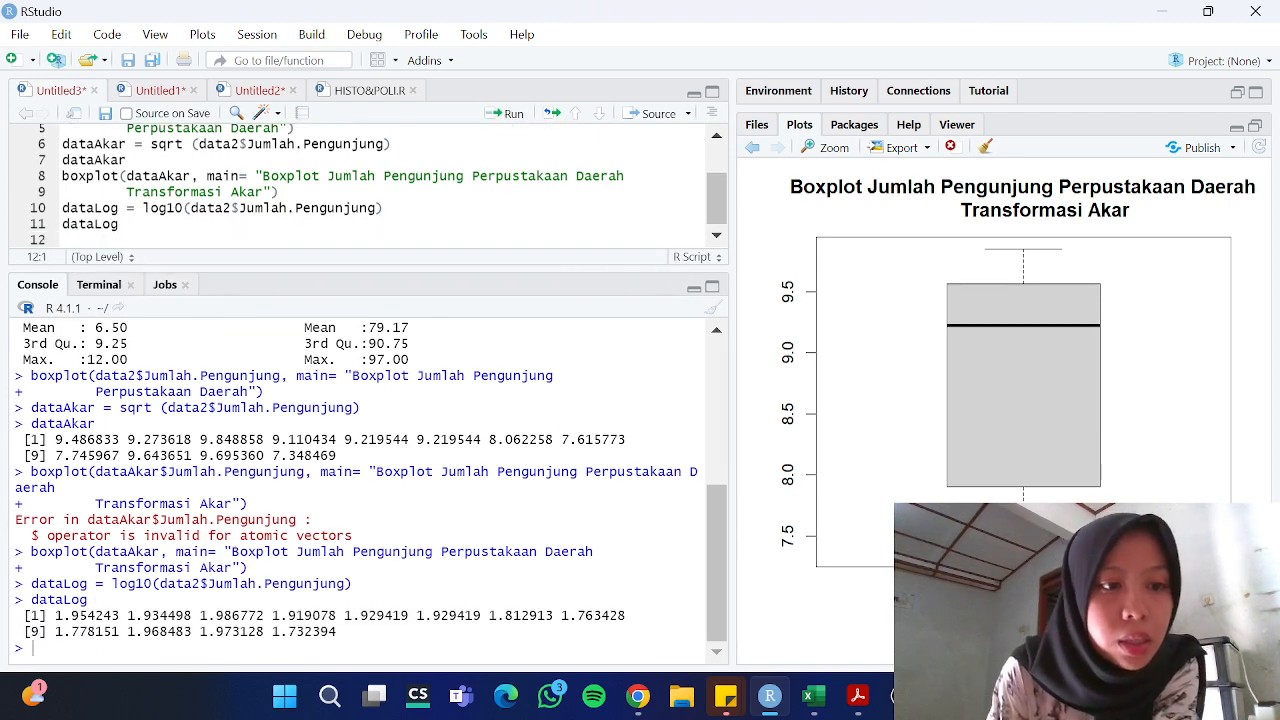
{"action": "scroll", "coordinate": [368, 490], "scroll_direction": "up", "scroll_amount": 2}
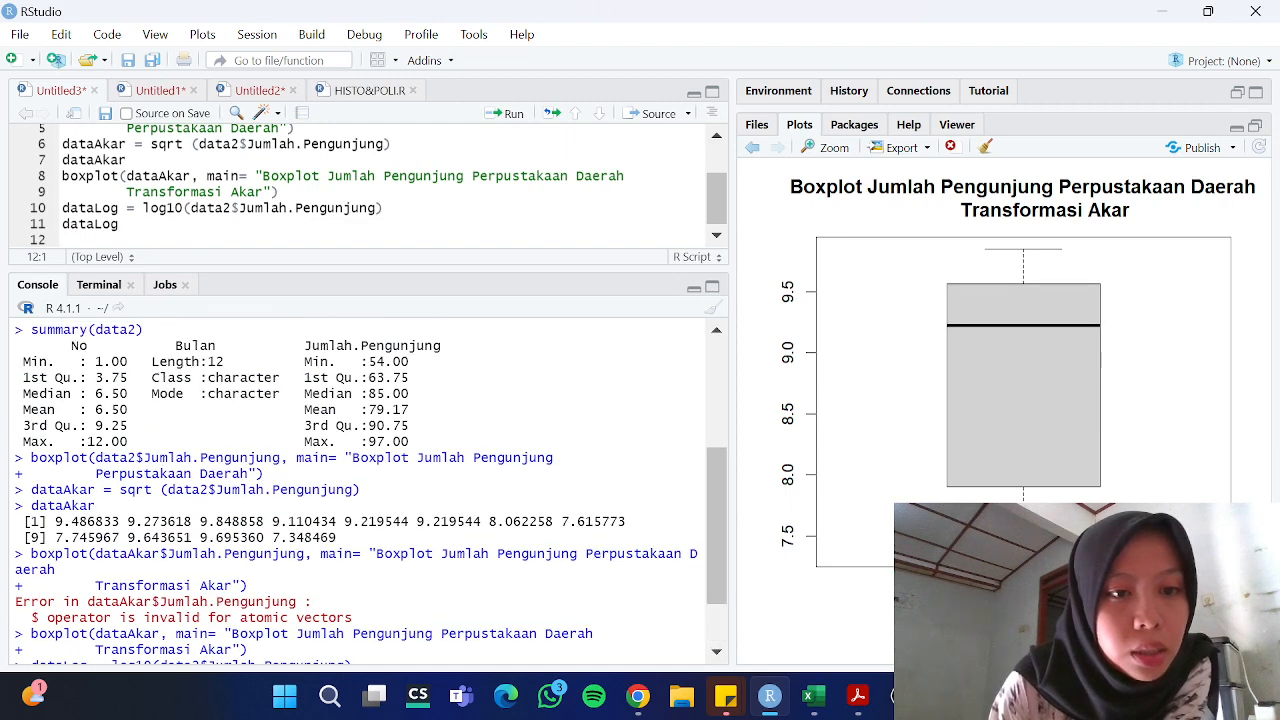
{"action": "scroll", "coordinate": [368, 490], "scroll_direction": "down", "scroll_amount": 2}
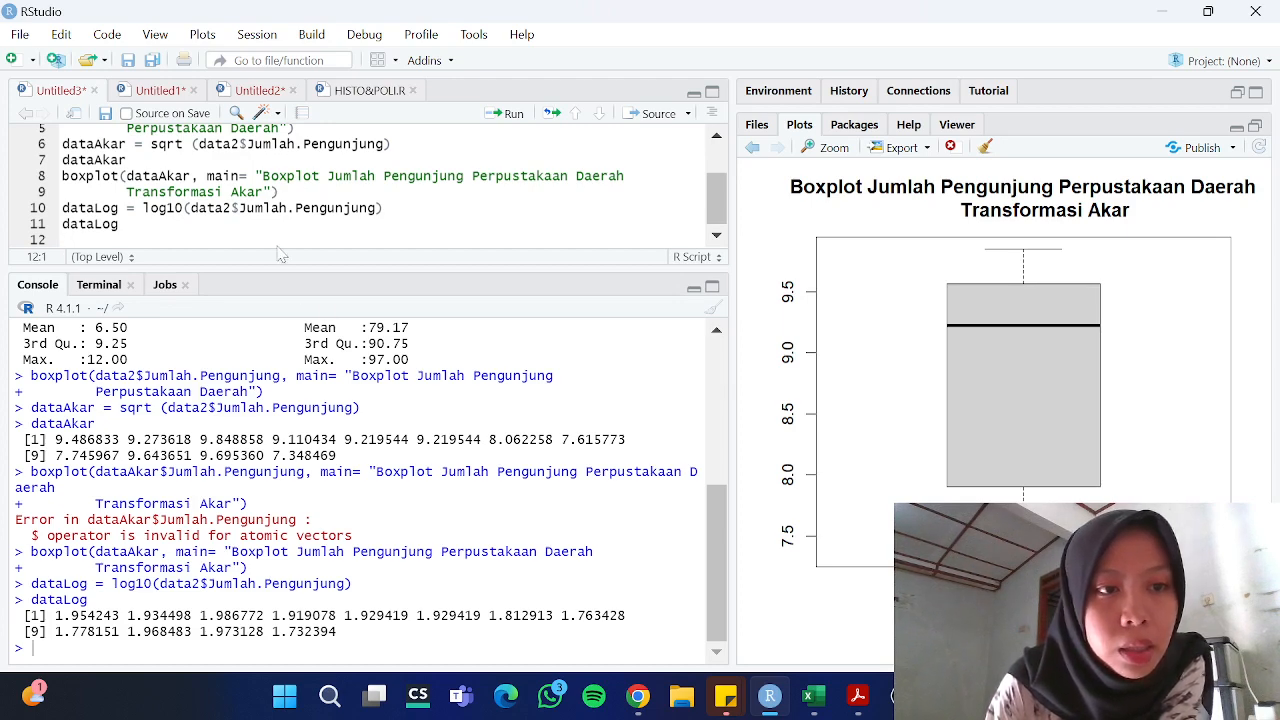
Copy the two-line dataAkar boxplot call and paste it below the dataLog line
{"action": "left_click_drag", "start_coordinate": [62, 176], "coordinate": [282, 192]}
{"action": "key", "text": "ctrl+c"}
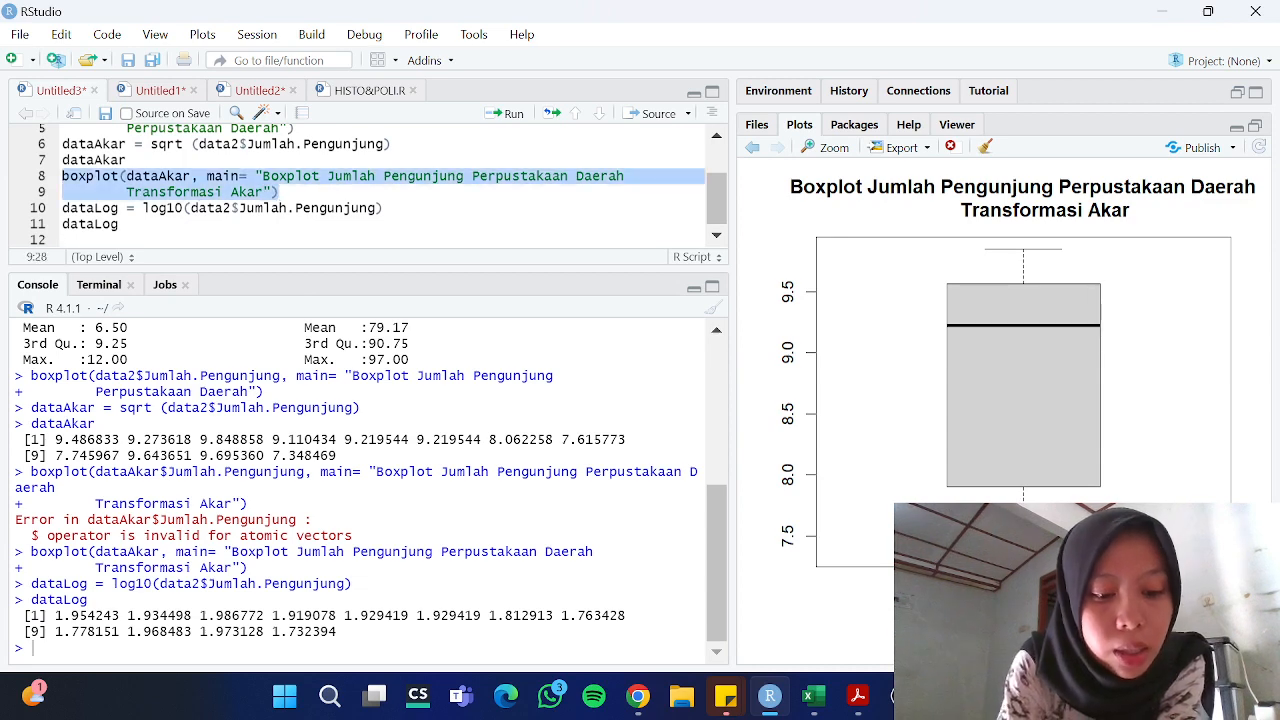
{"action": "left_click", "coordinate": [119, 224]}
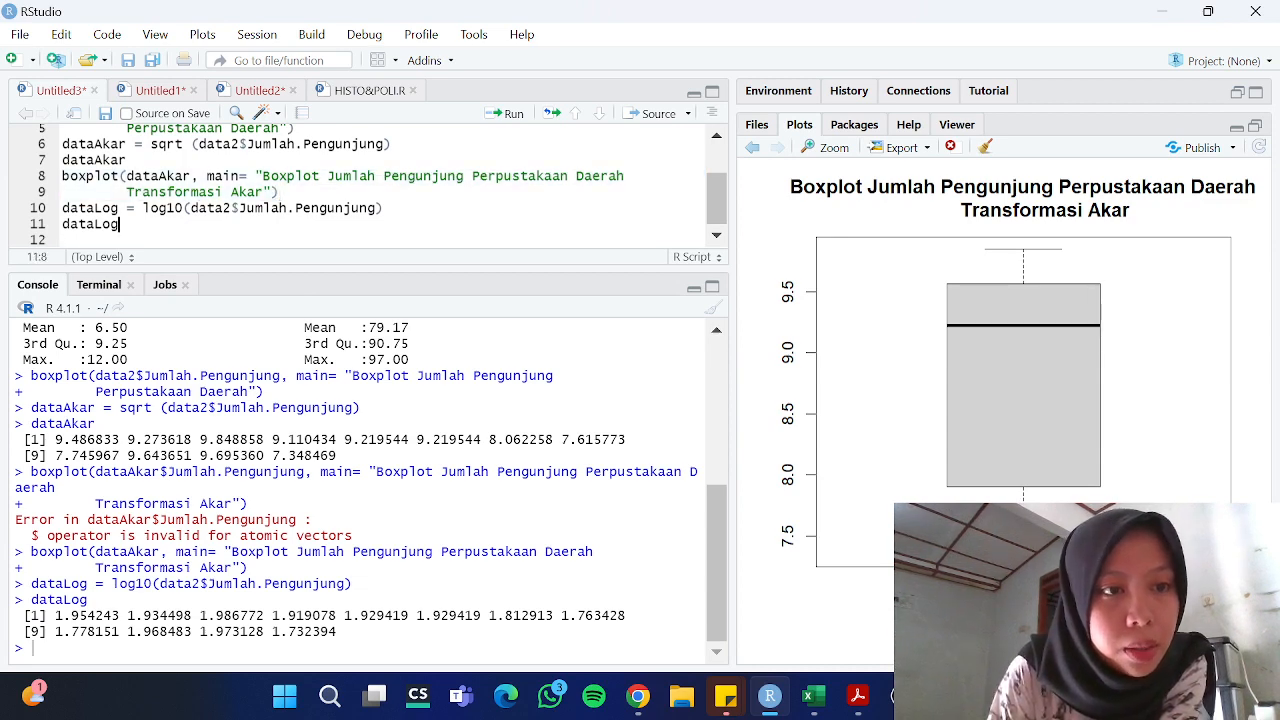
{"action": "key", "text": "ctrl+v"}
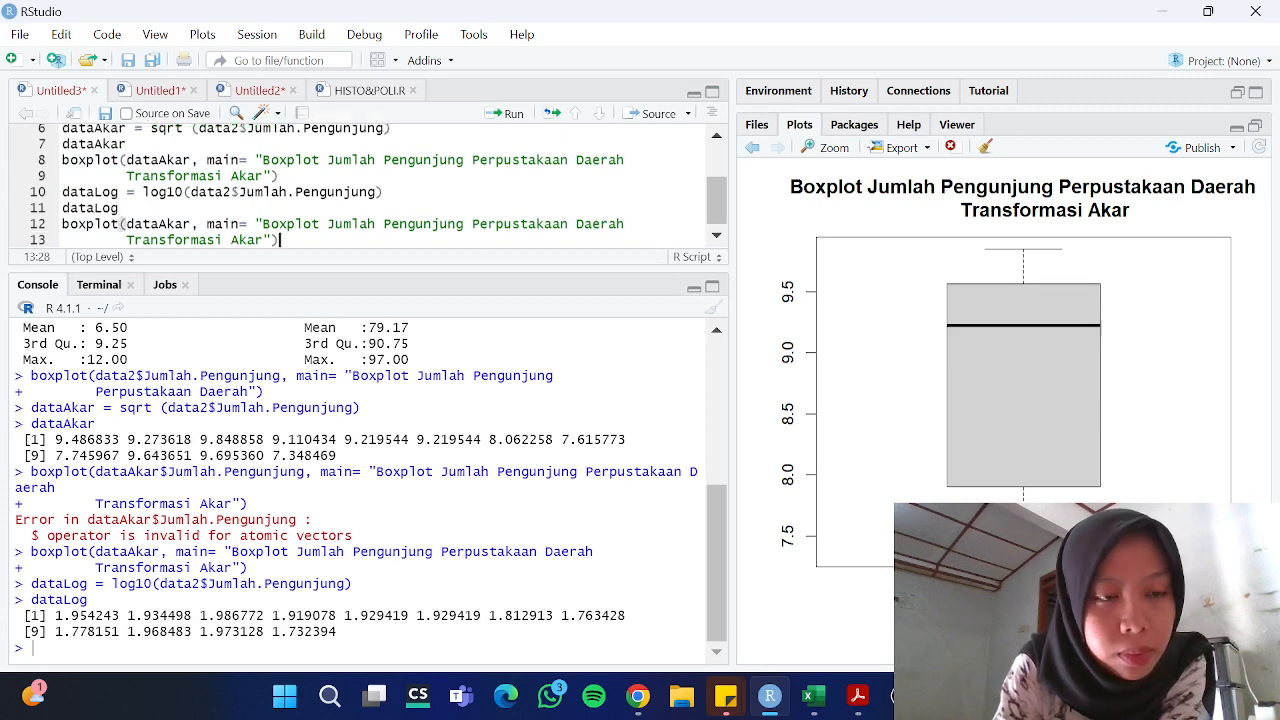
Replace dataAkar with dataLog as the data argument of the pasted boxplot call
{"action": "left_click", "coordinate": [192, 224]}
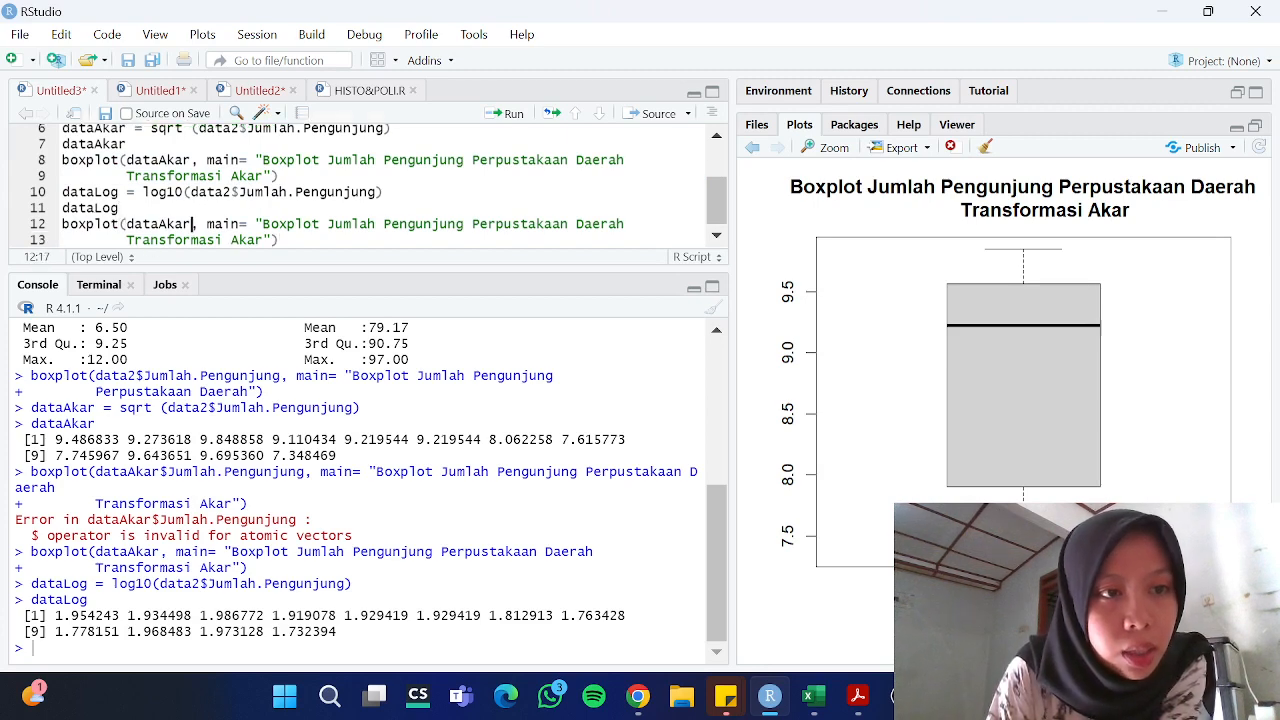
{"action": "key", "text": "BackSpace"}
{"action": "key", "text": "BackSpace"}
{"action": "key", "text": "BackSpace"}
{"action": "key", "text": "BackSpace"}
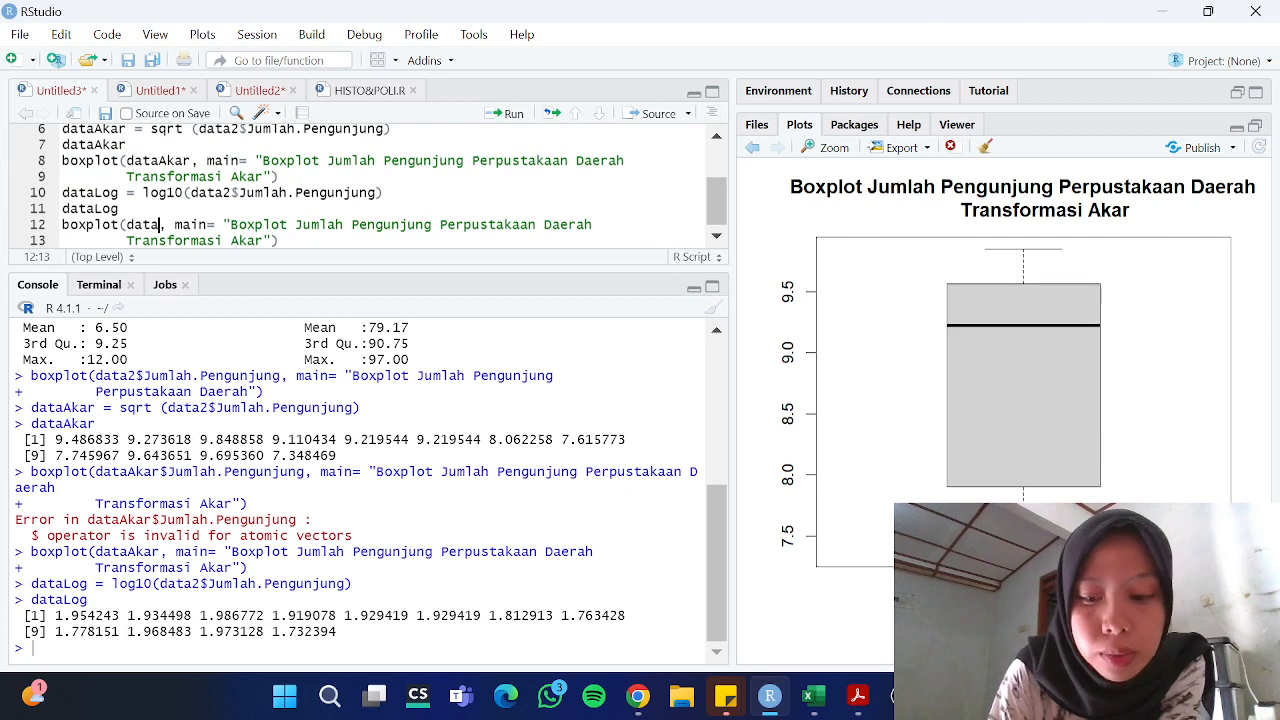
{"action": "type", "text": "Log"}
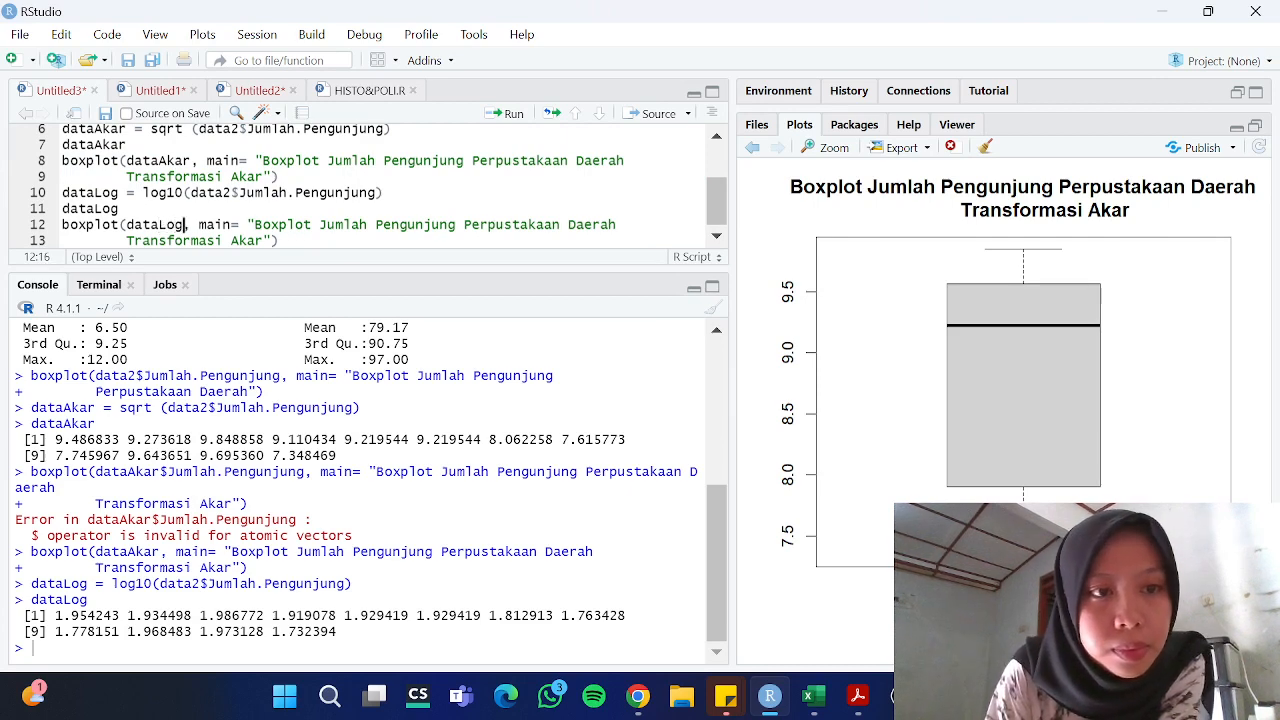
Change the second title line of the dataLog boxplot call to "Transformasi Logaritma" and run the call
{"action": "left_click", "coordinate": [282, 240]}
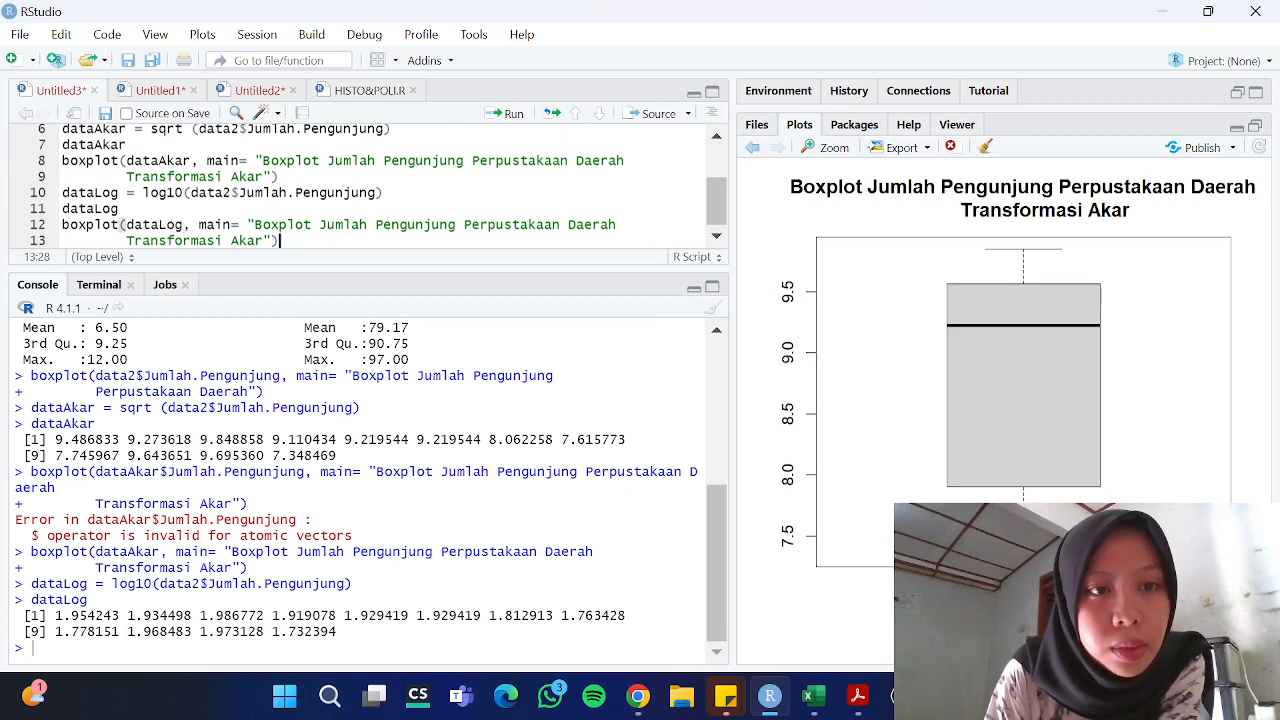
{"action": "key", "text": "Left"}
{"action": "key", "text": "Left"}
{"action": "key", "text": "BackSpace"}
{"action": "key", "text": "BackSpace"}
{"action": "key", "text": "BackSpace"}
{"action": "key", "text": "BackSpace"}
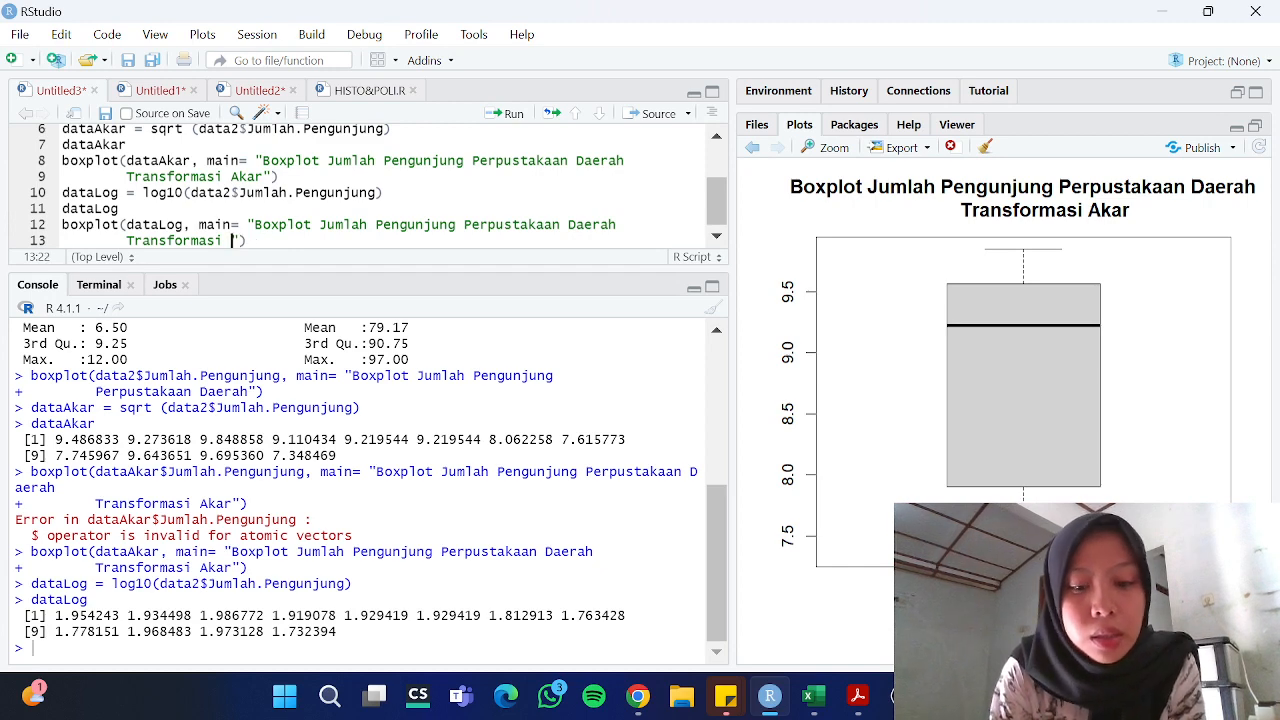
{"action": "type", "text": "log"}
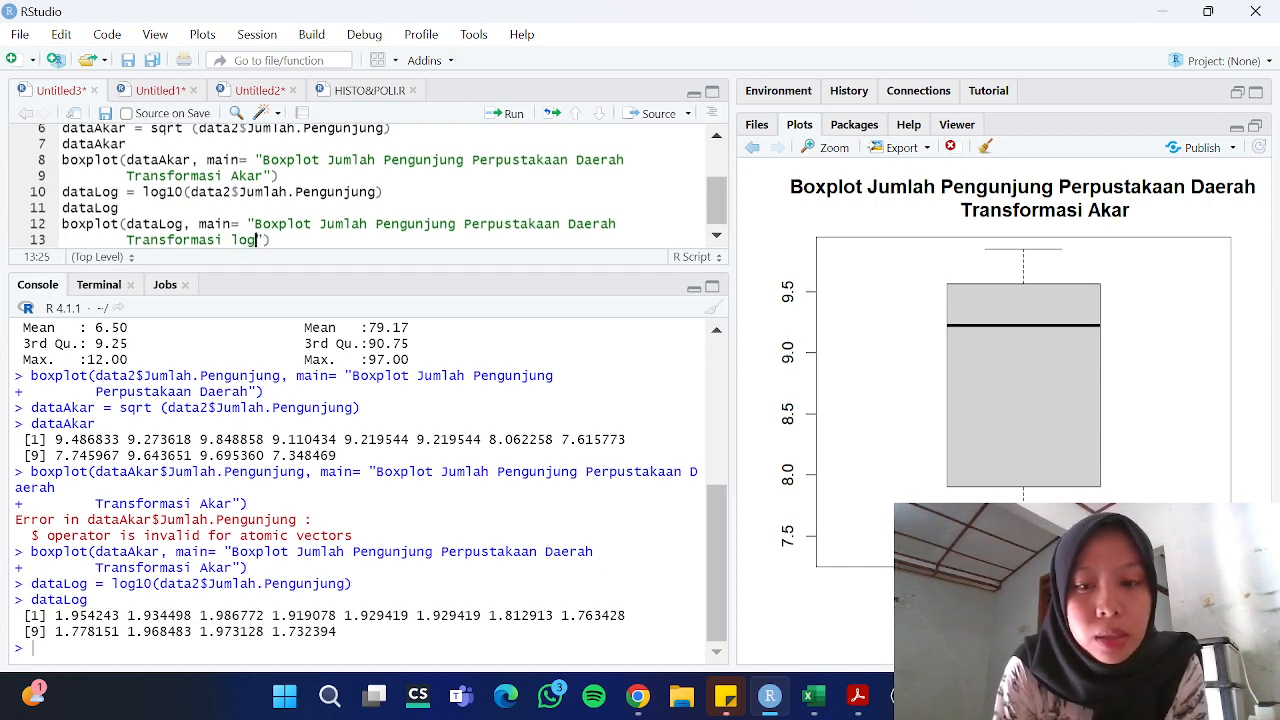
{"action": "key", "text": "BackSpace"}
{"action": "key", "text": "BackSpace"}
{"action": "key", "text": "BackSpace"}
{"action": "type", "text": "Loga"}
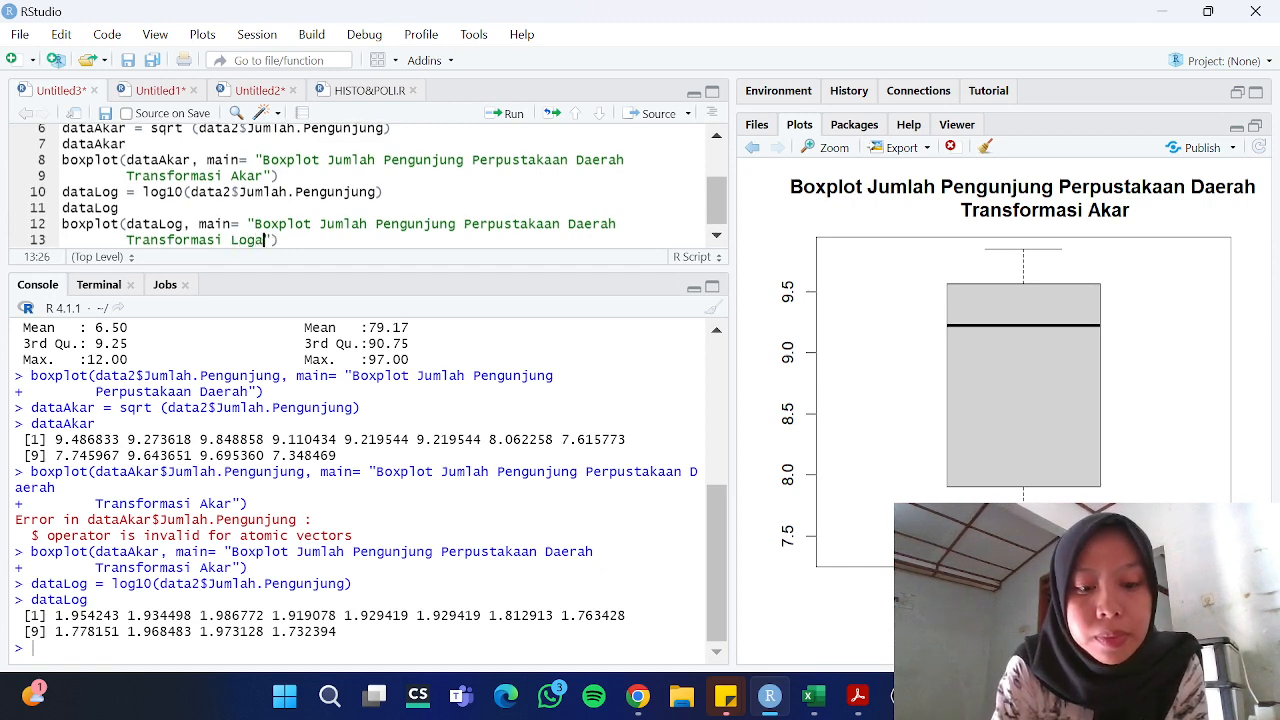
{"action": "type", "text": "ritma"}
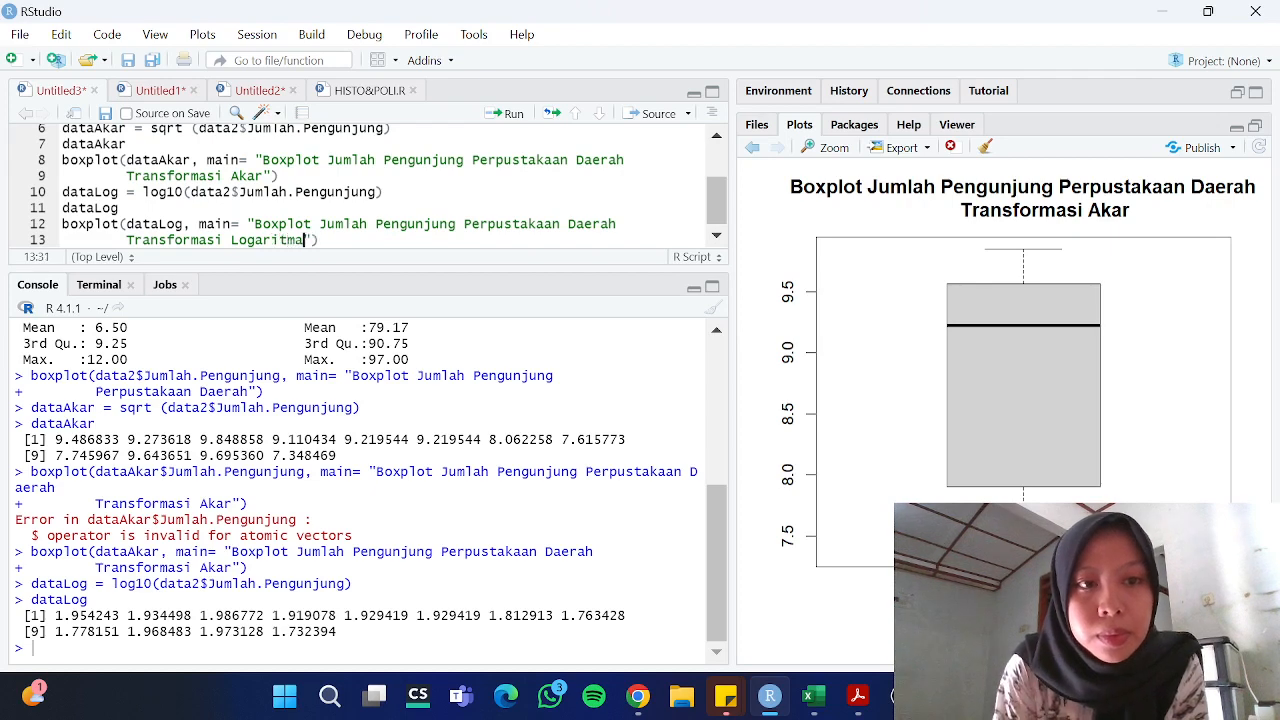
{"action": "left_click", "coordinate": [499, 115]}
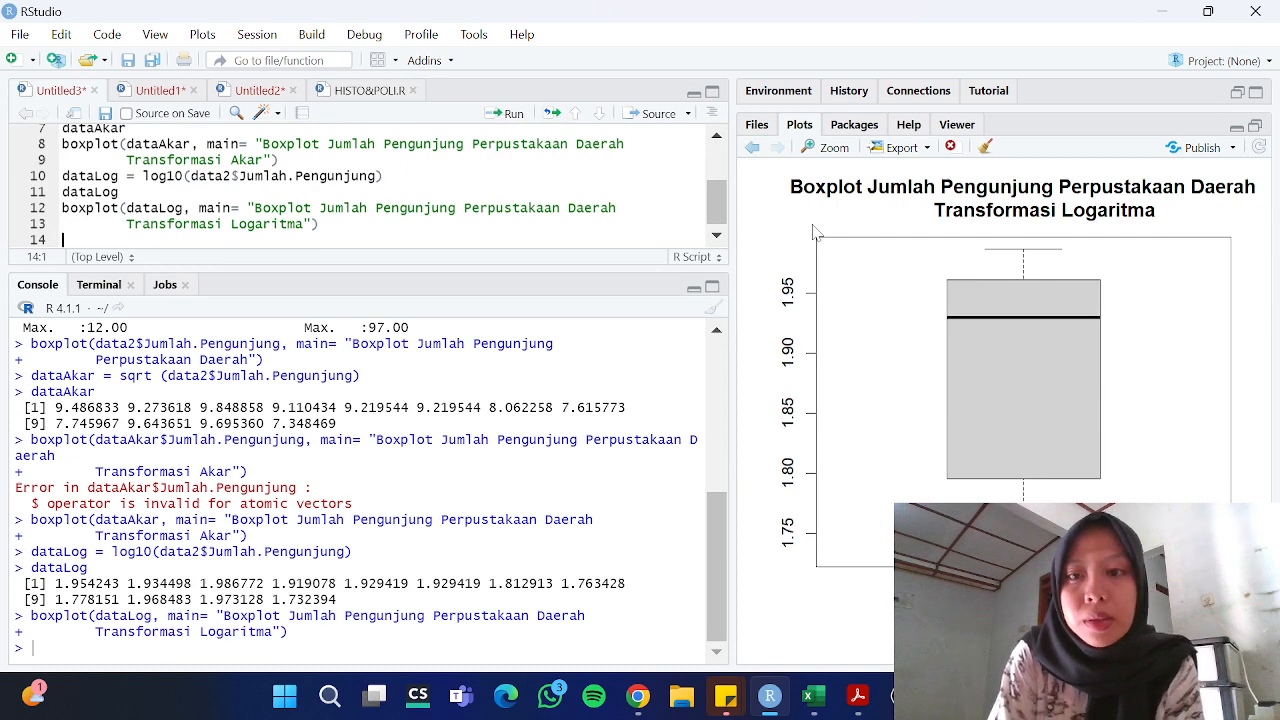
Compare the logarithm boxplot with the square-root and untransformed ones, and bring up the Tugas 2 assignment PDF in Acrobat
{"action": "left_click", "coordinate": [752, 148]}
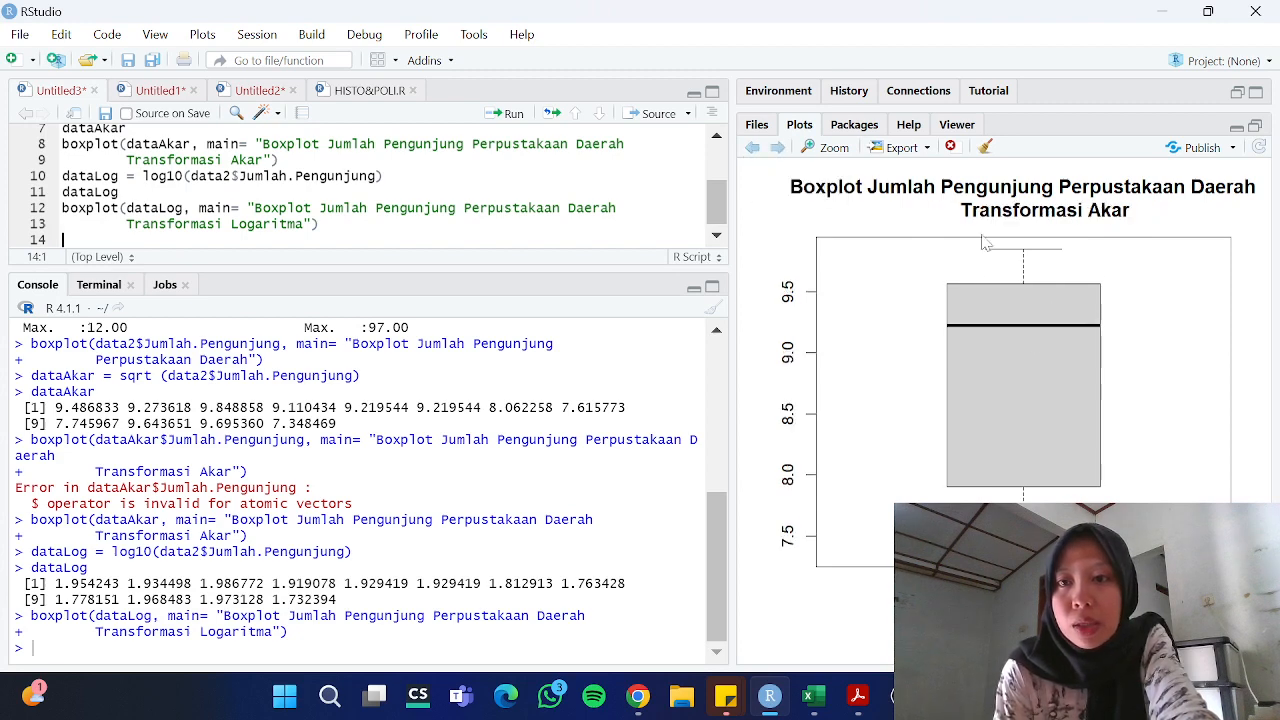
{"action": "left_click", "coordinate": [752, 148]}
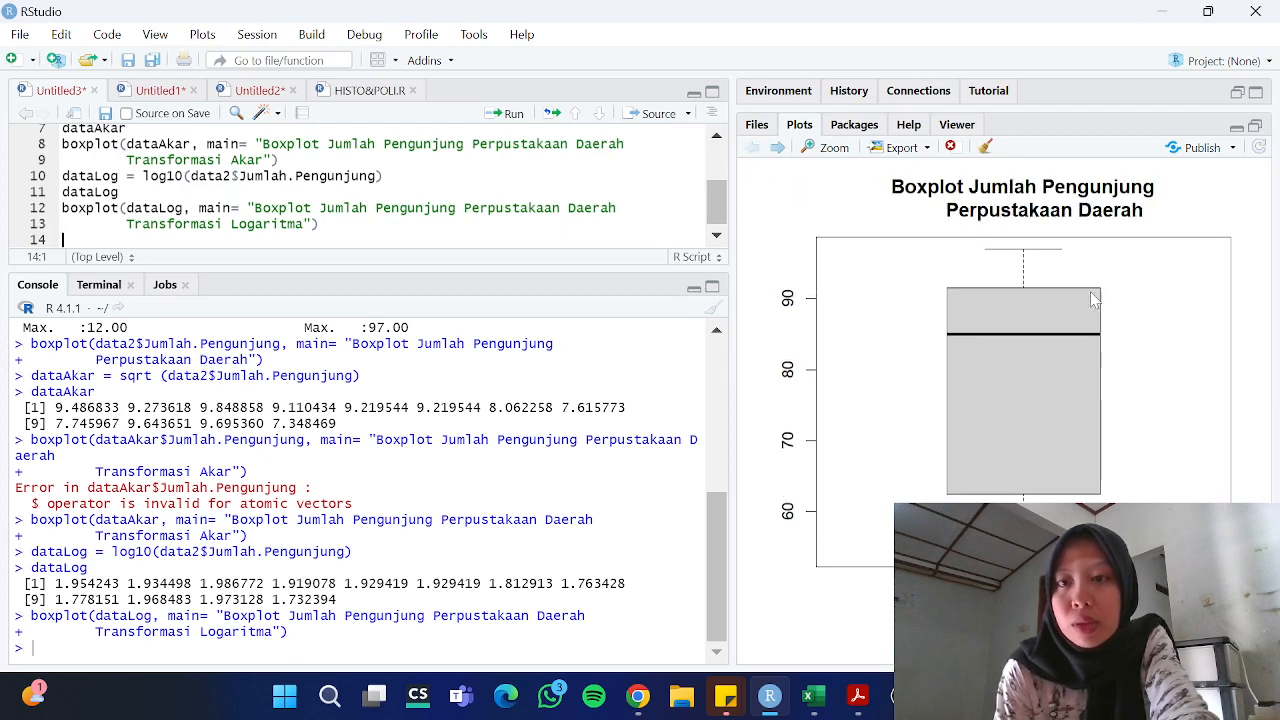
{"action": "scroll", "coordinate": [360, 490], "scroll_direction": "up", "scroll_amount": 5}
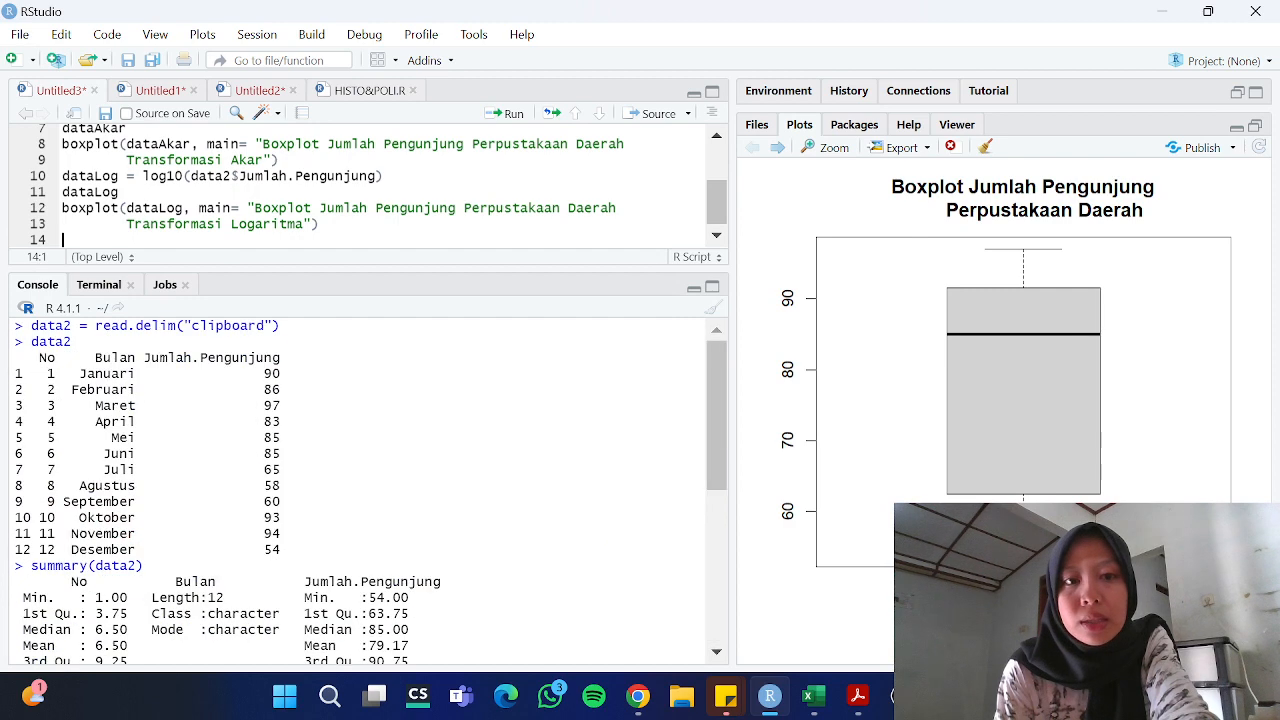
{"action": "scroll", "coordinate": [720, 487], "scroll_direction": "down", "scroll_amount": 10}
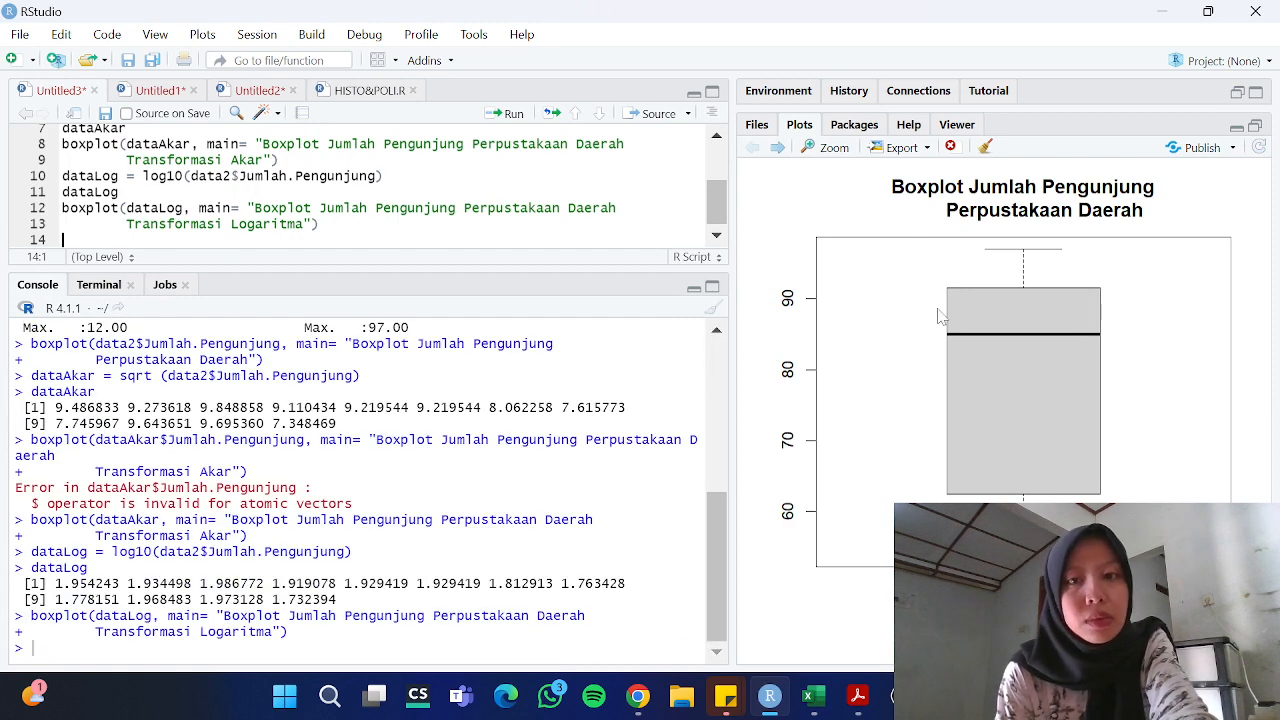
{"action": "left_click", "coordinate": [777, 147]}
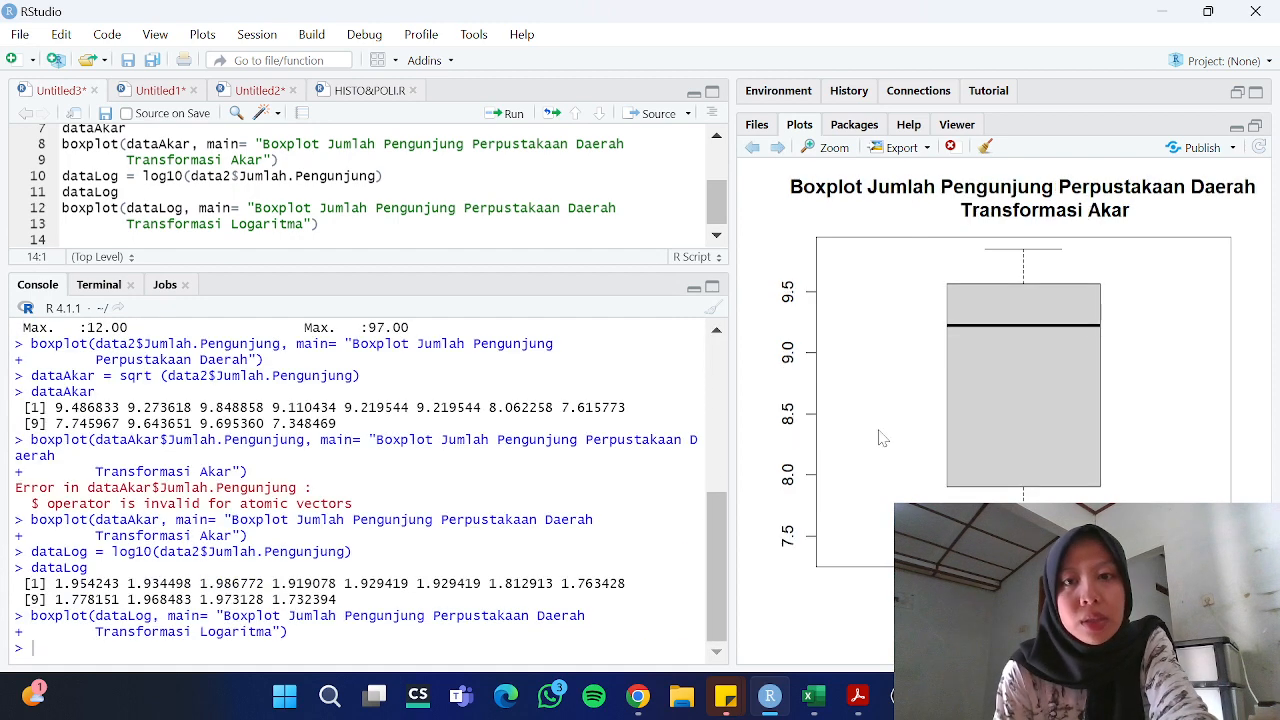
{"action": "left_click", "coordinate": [862, 700]}
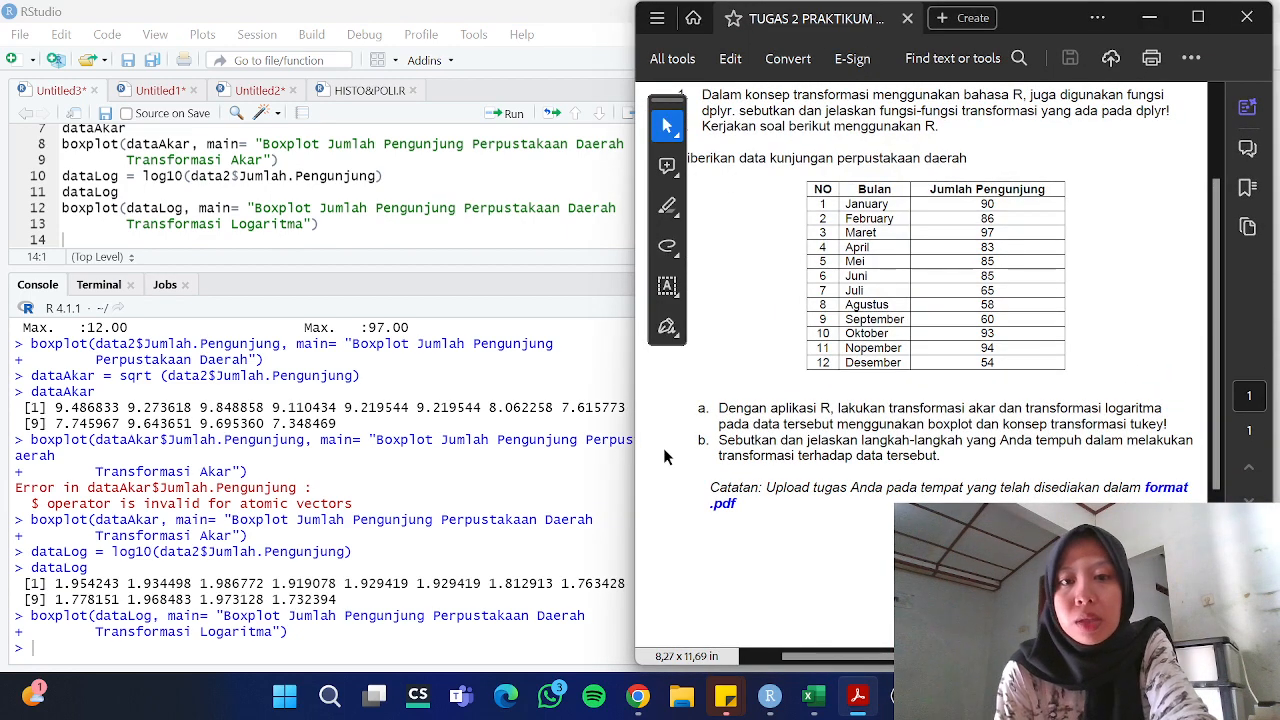
Open the Scribd document in Chrome and compare its labelled boxplot diagram with the square-root boxplot in RStudio
{"action": "key", "text": "alt+Tab"}
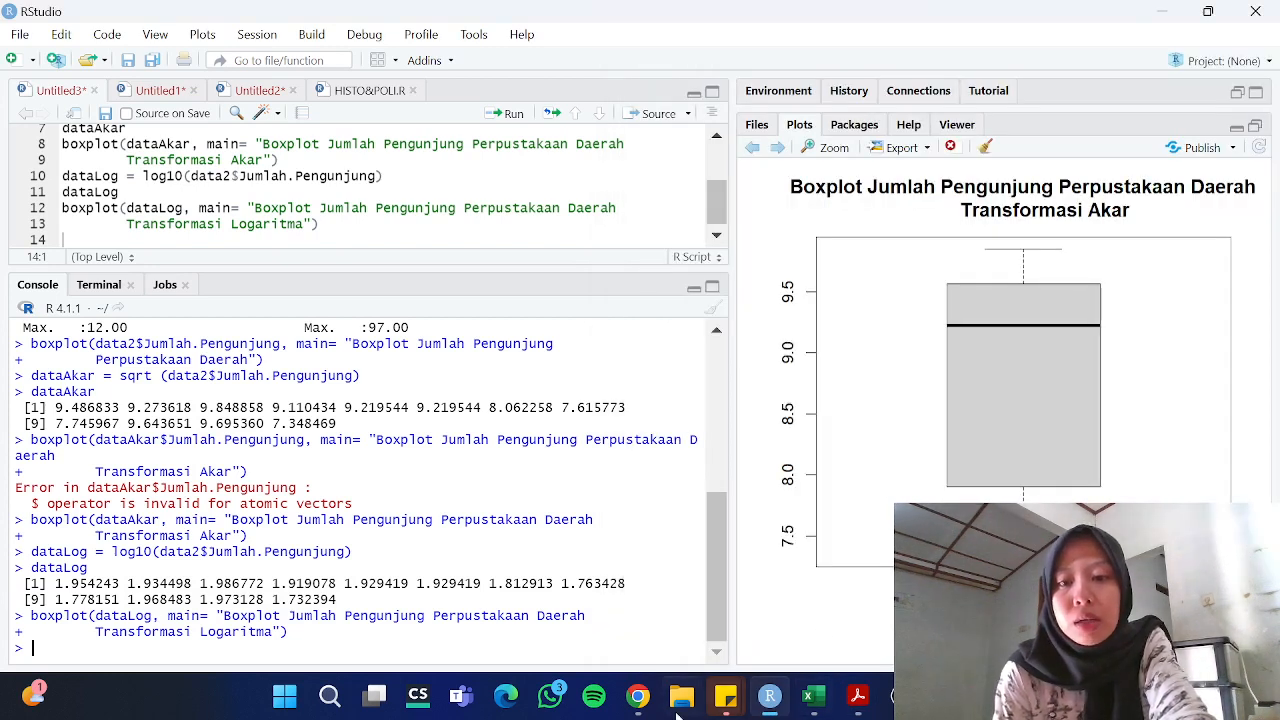
{"action": "left_click", "coordinate": [637, 700]}
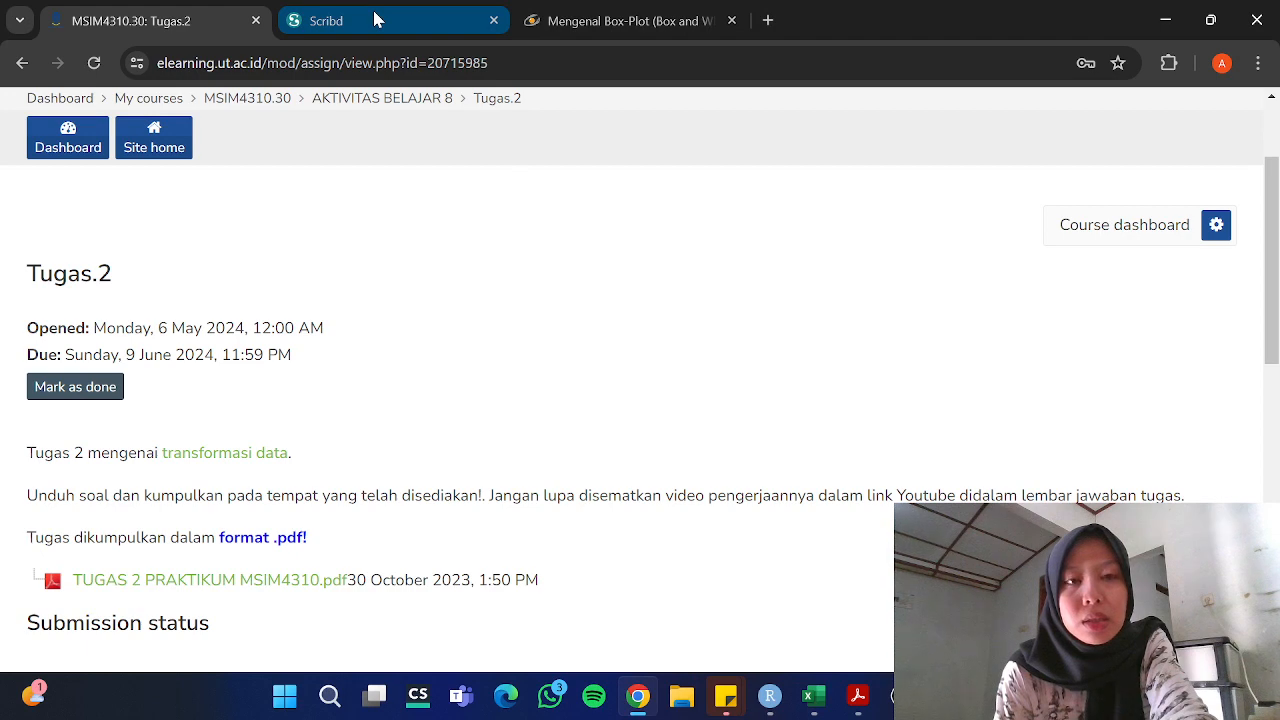
{"action": "left_click", "coordinate": [376, 20]}
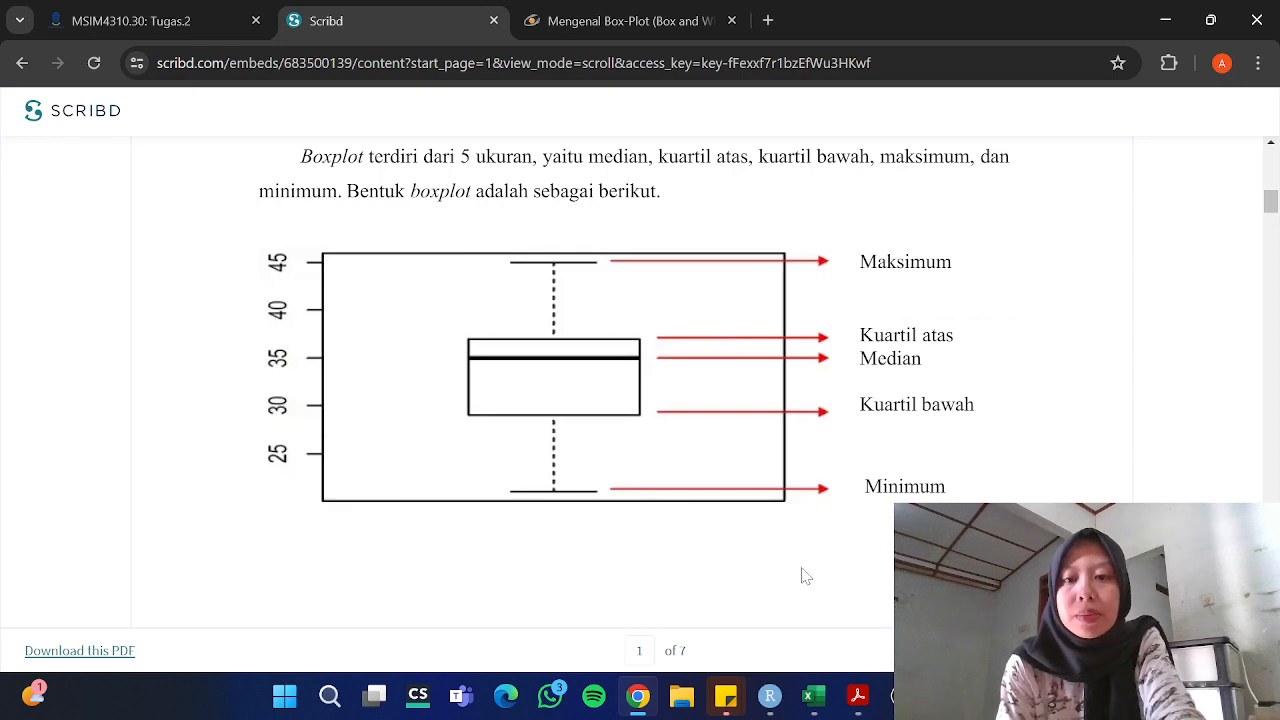
{"action": "scroll", "coordinate": [863, 634], "scroll_direction": "down", "scroll_amount": 1}
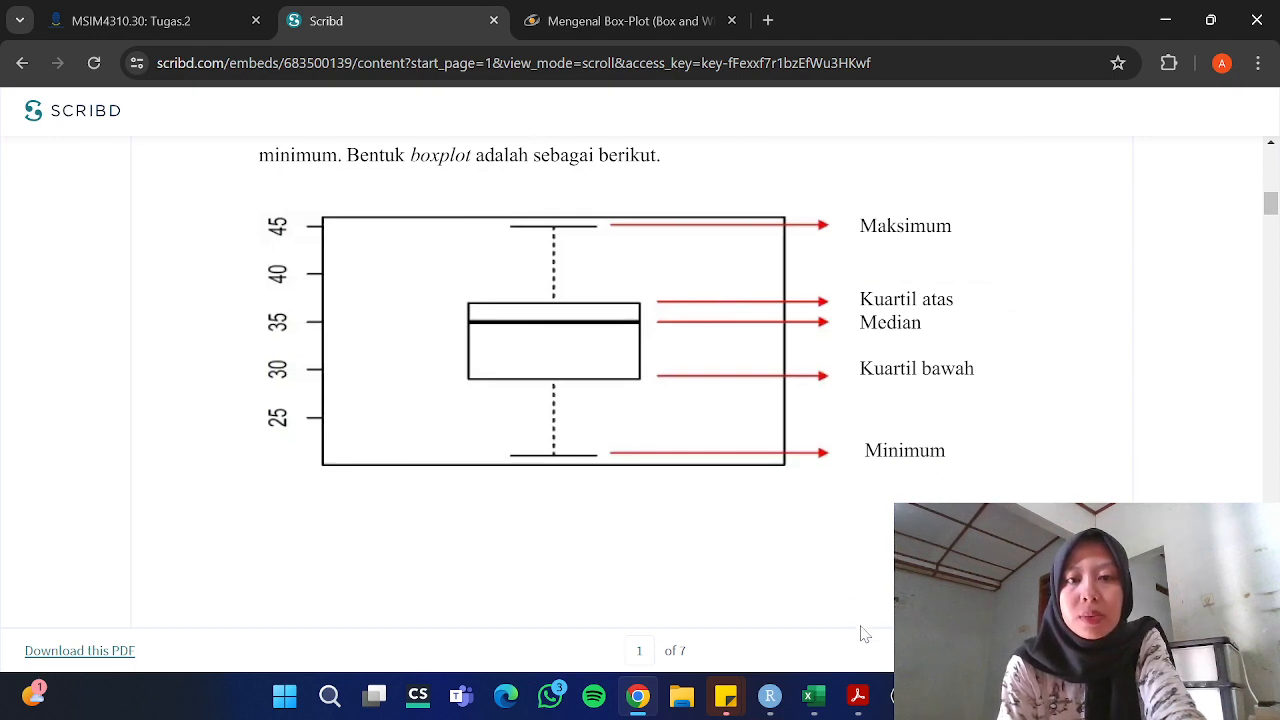
{"action": "left_click", "coordinate": [770, 696]}
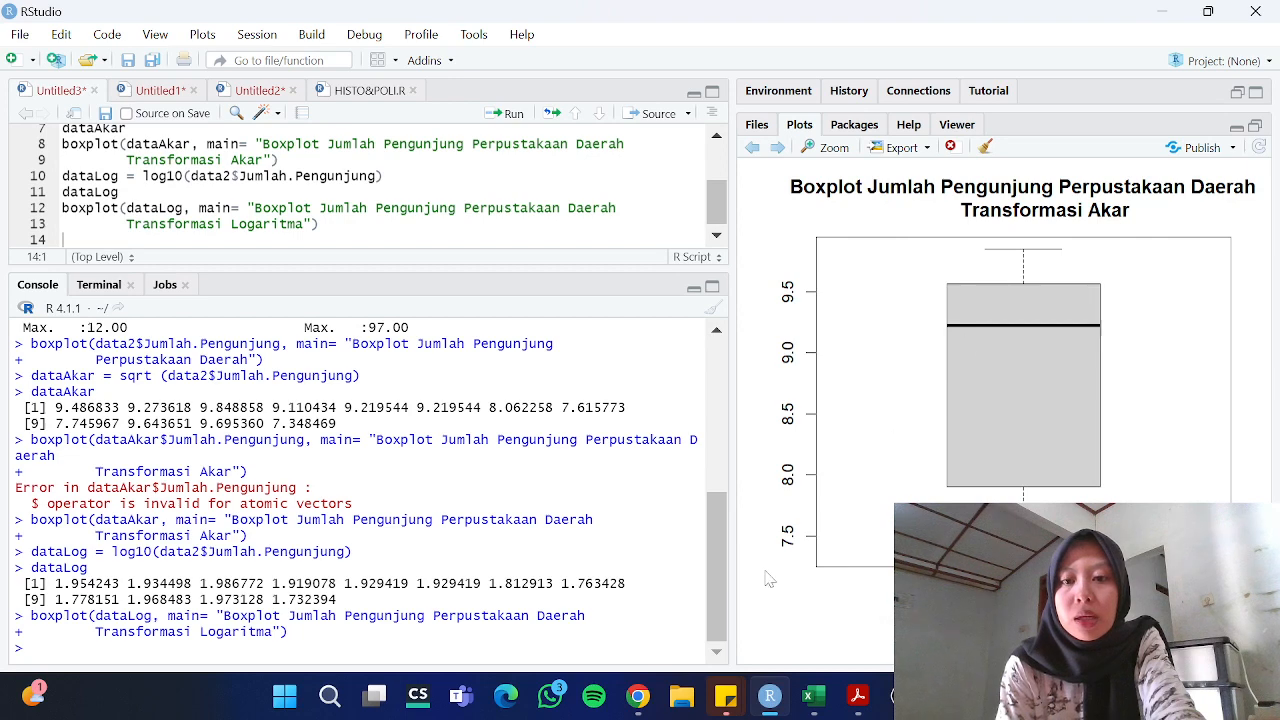
{"action": "left_click", "coordinate": [638, 696]}
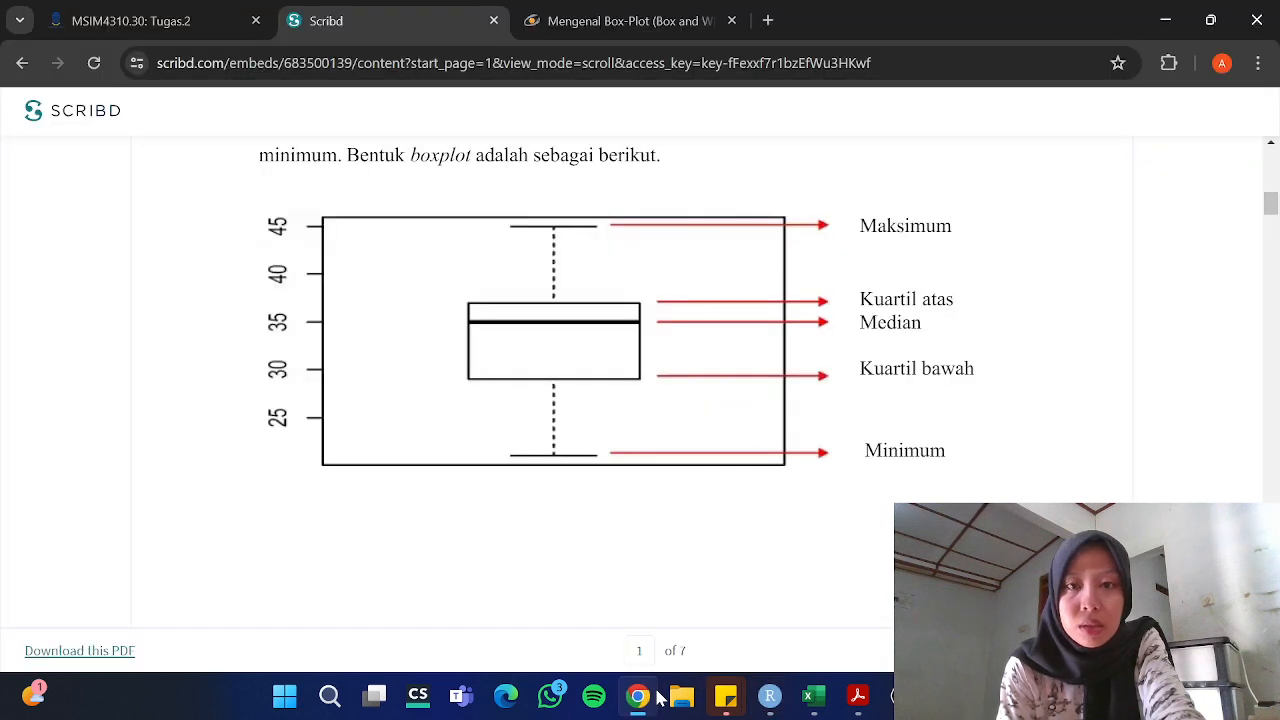
{"action": "left_click", "coordinate": [642, 697]}
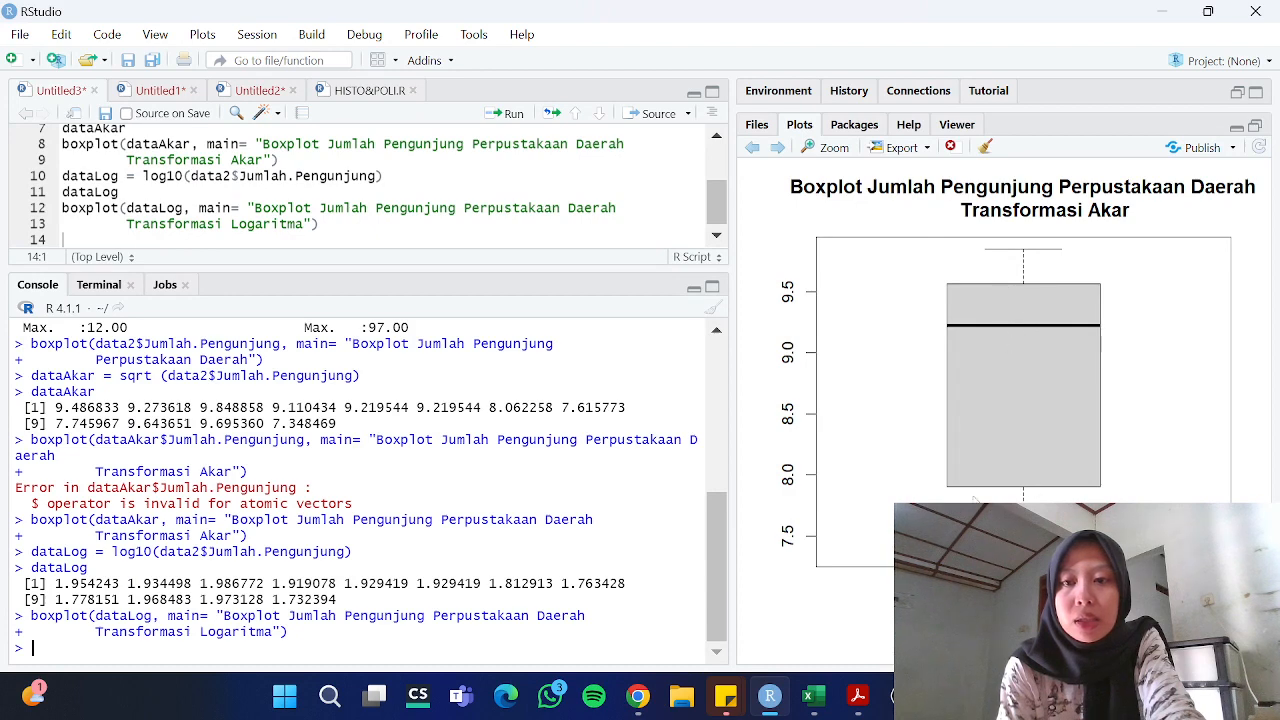
Read the Scribd passage in Chrome about the boxplot shape of normally distributed data
{"action": "left_click", "coordinate": [642, 697]}
{"action": "scroll", "coordinate": [620, 436], "scroll_direction": "down", "scroll_amount": 1}
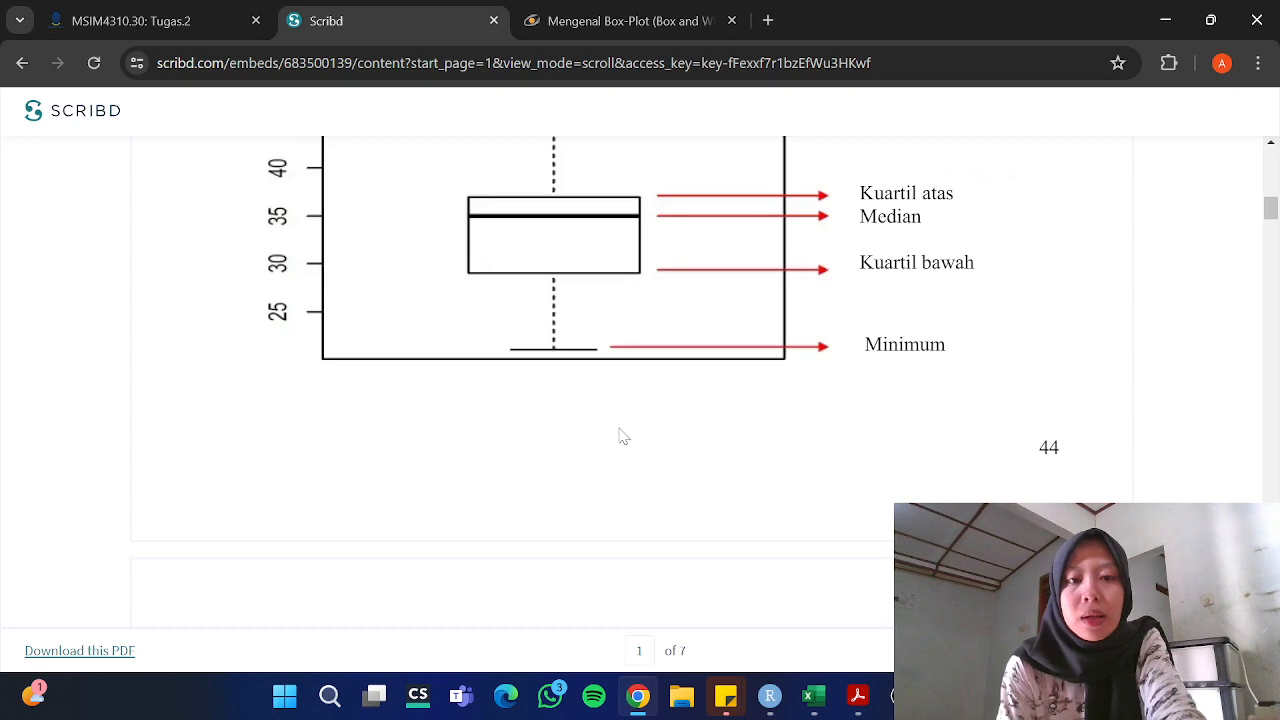
{"action": "scroll", "coordinate": [620, 436], "scroll_direction": "down", "scroll_amount": 5}
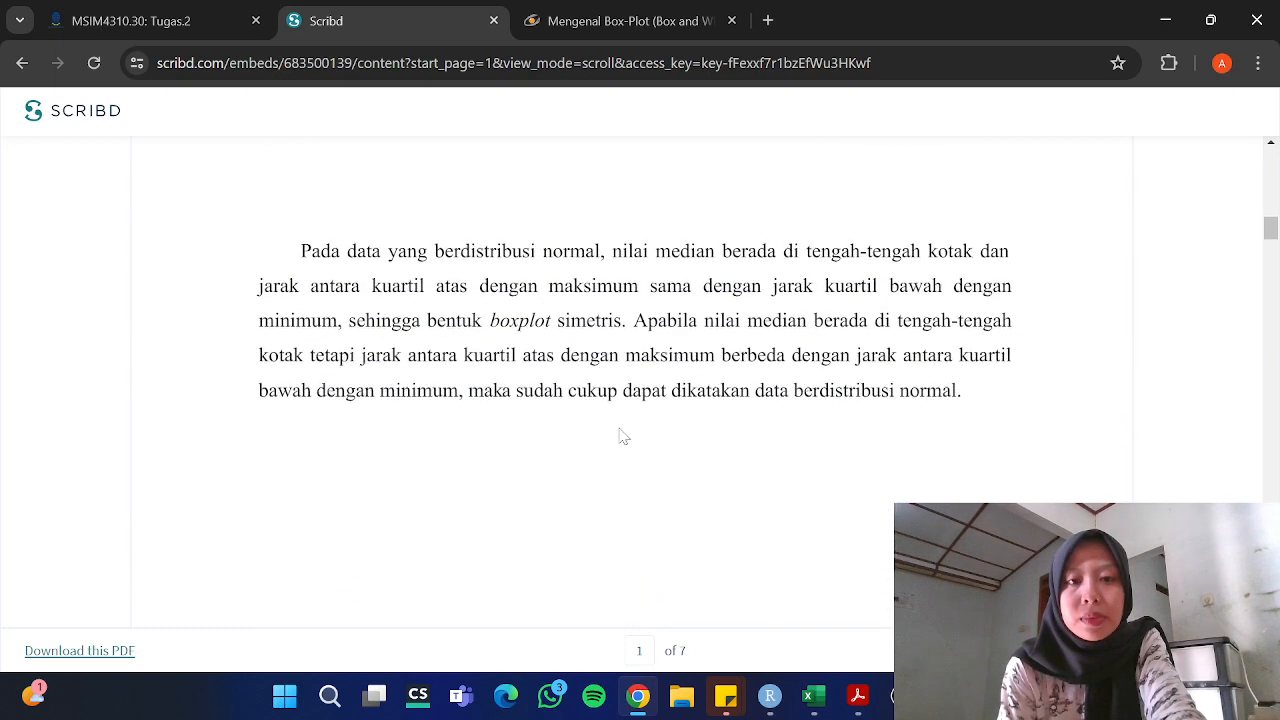
{"action": "scroll", "coordinate": [620, 436], "scroll_direction": "down", "scroll_amount": 1}
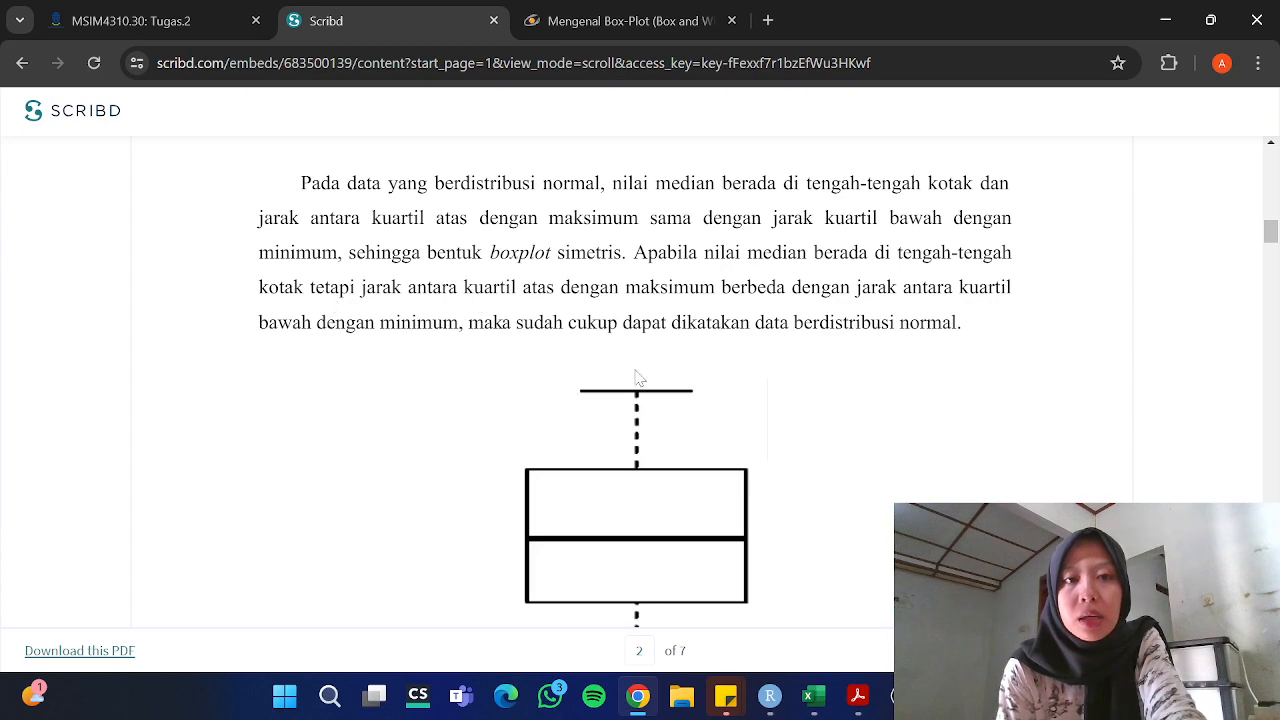
Switch to RStudio and check the symmetry of the untransformed and logarithm boxplots
{"action": "left_click", "coordinate": [770, 697]}
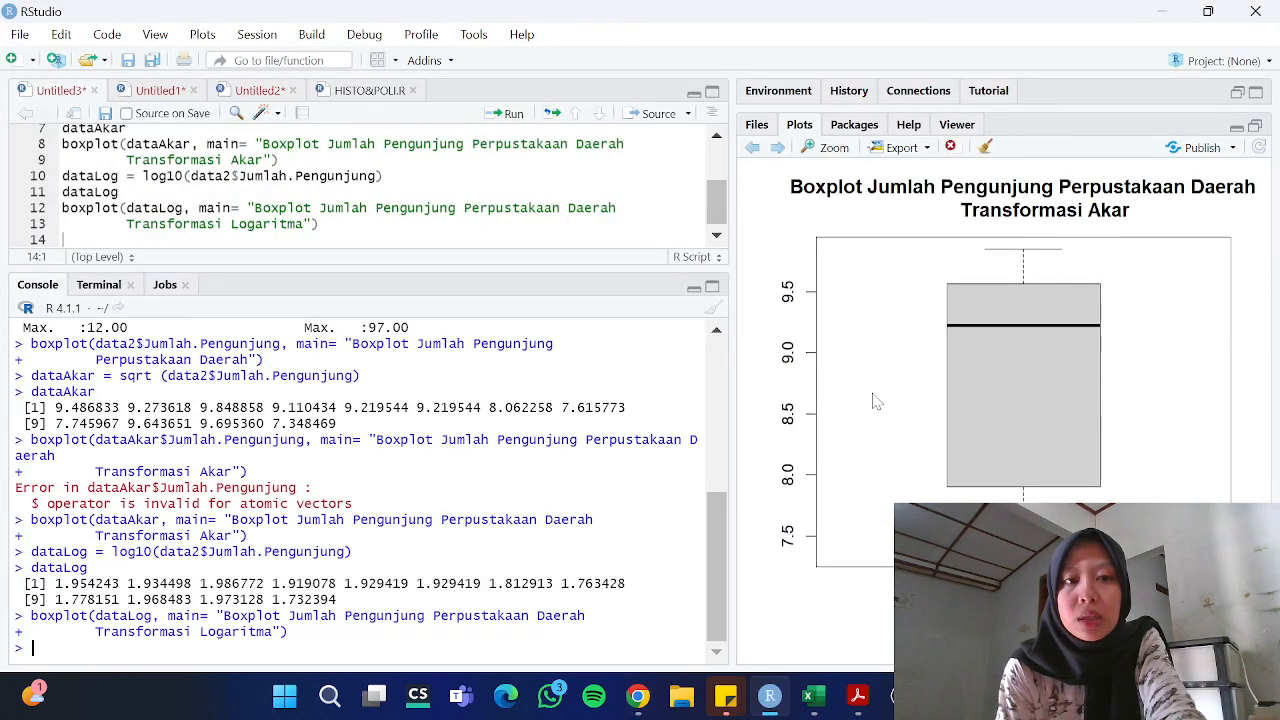
{"action": "left_click", "coordinate": [751, 150]}
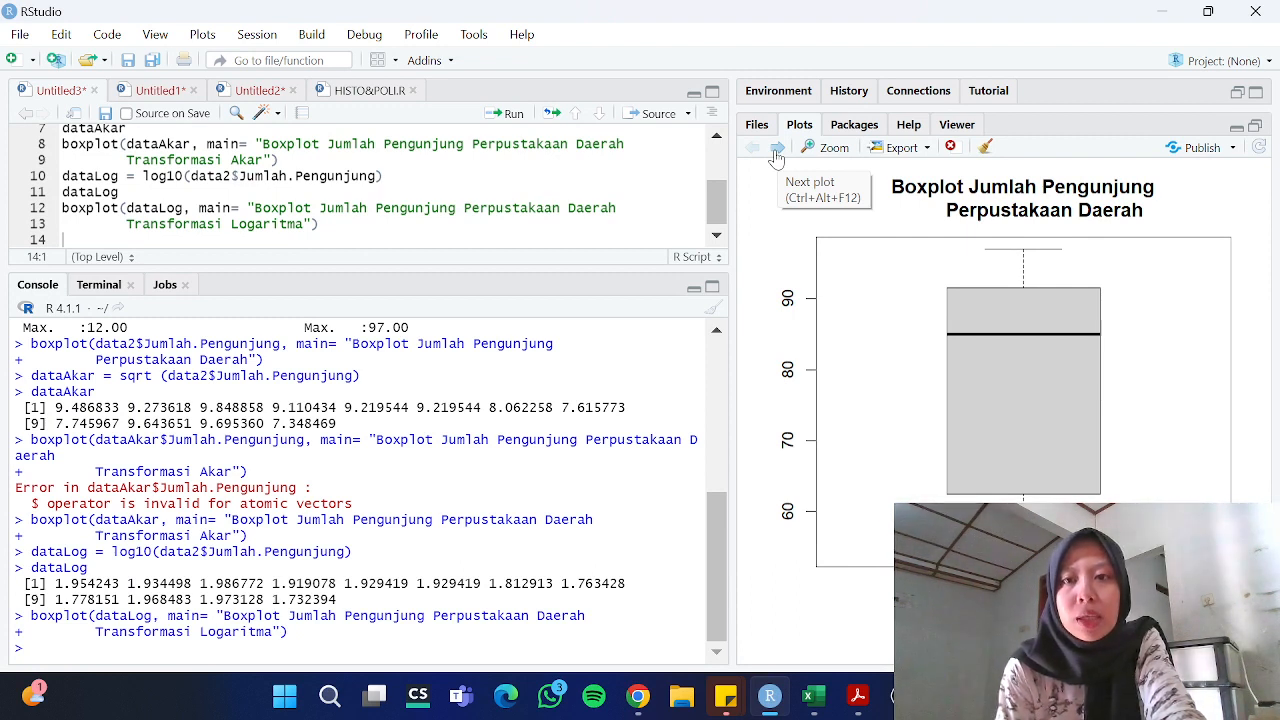
{"action": "left_click", "coordinate": [776, 150]}
{"action": "left_click", "coordinate": [776, 150]}
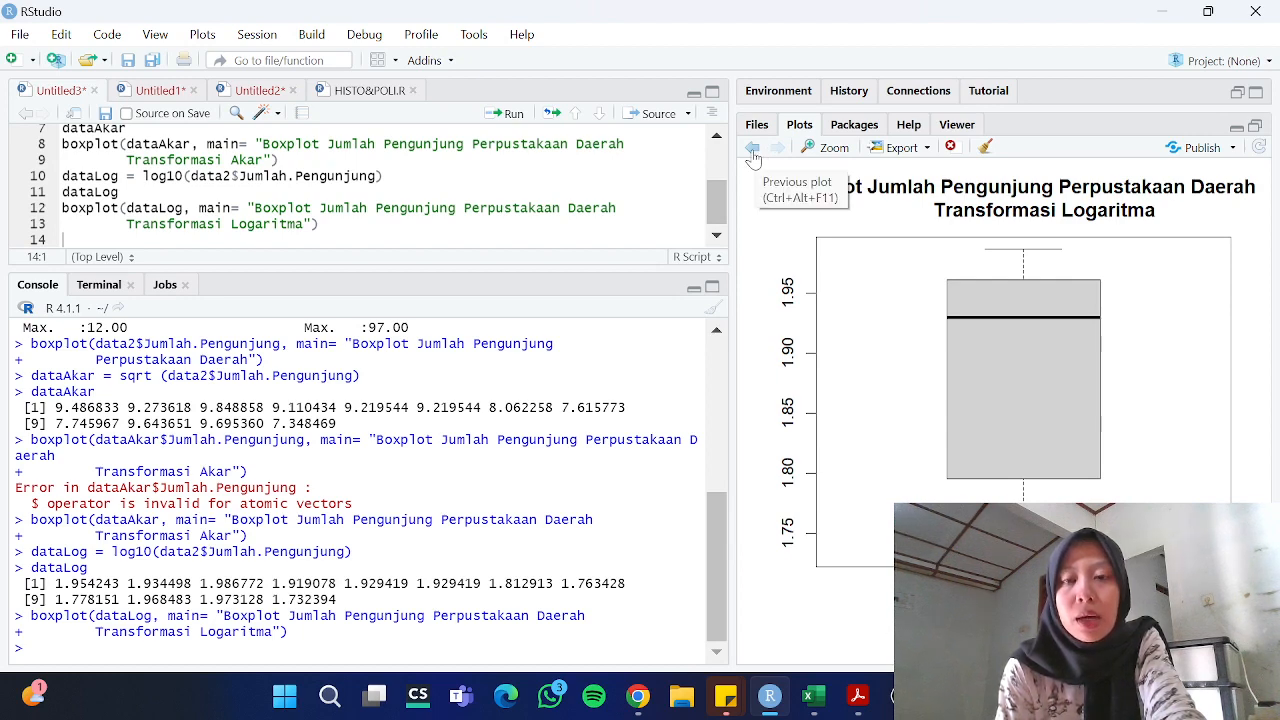
{"action": "left_click", "coordinate": [752, 150]}
{"action": "left_click", "coordinate": [752, 150]}
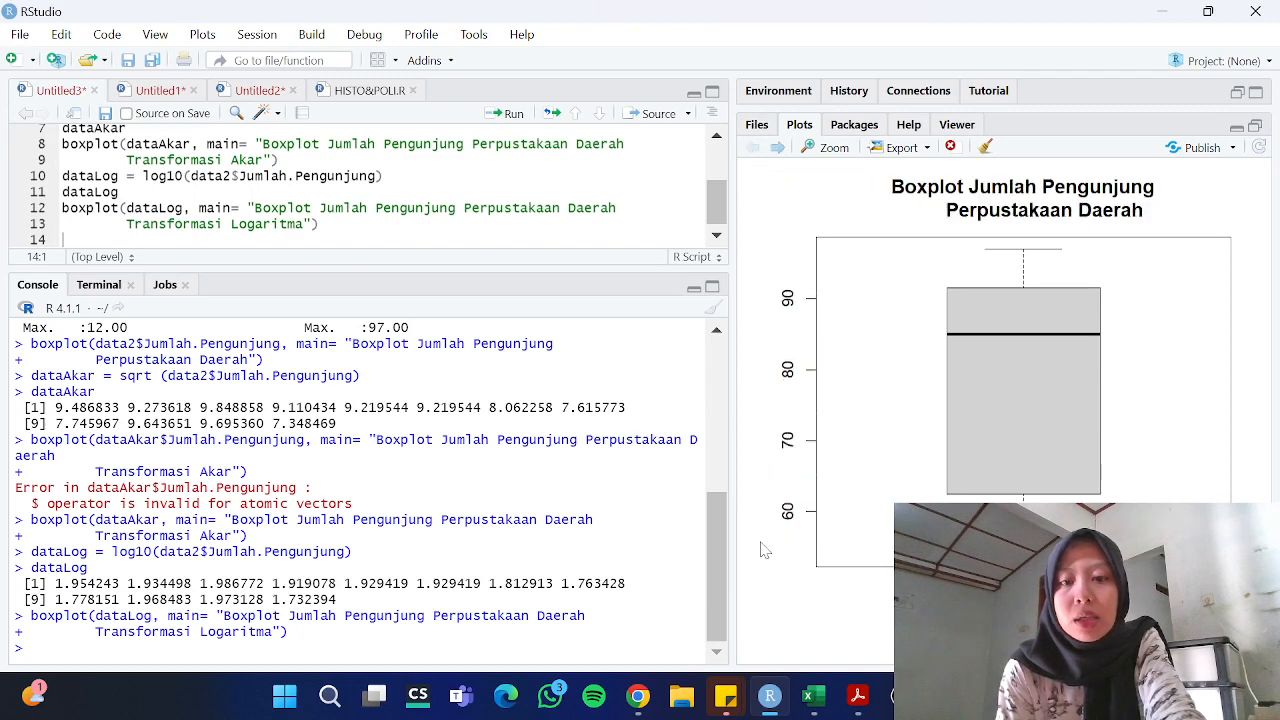
Recheck the normal-distribution diagram in Chrome, then compare the untransformed, square-root and logarithm boxplots in RStudio against it
{"action": "left_click", "coordinate": [640, 695]}
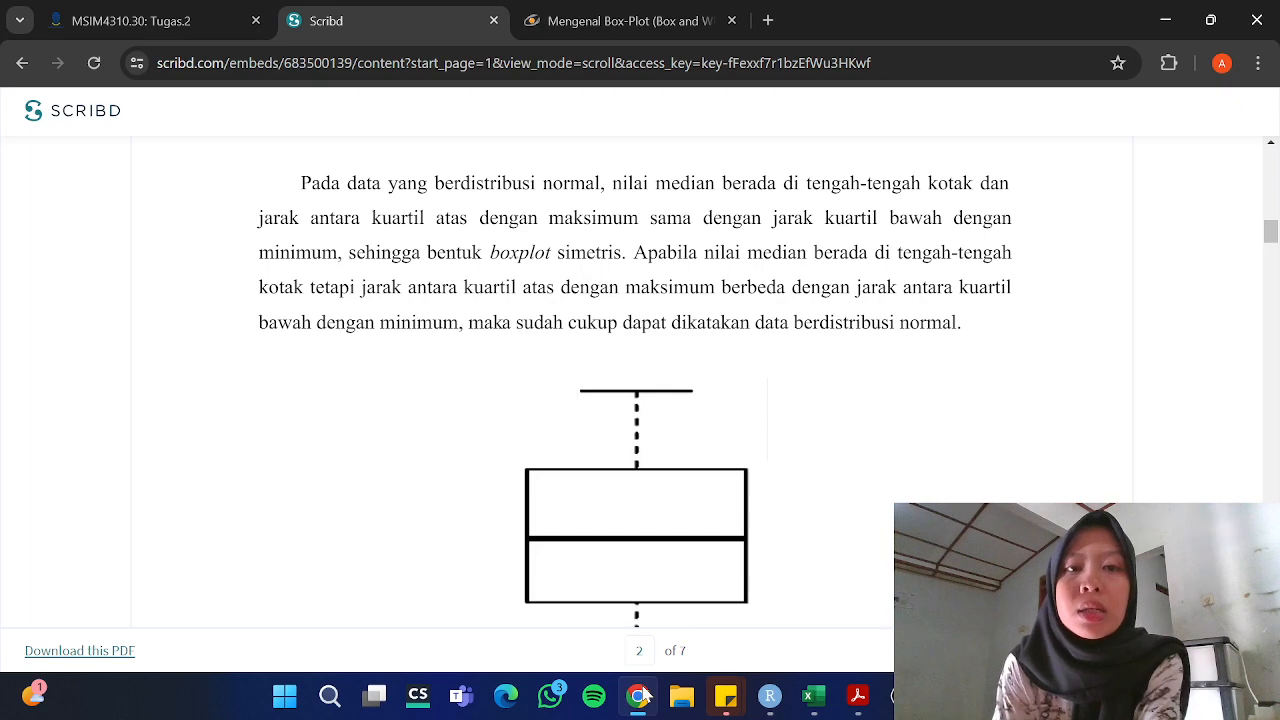
{"action": "left_click", "coordinate": [640, 695]}
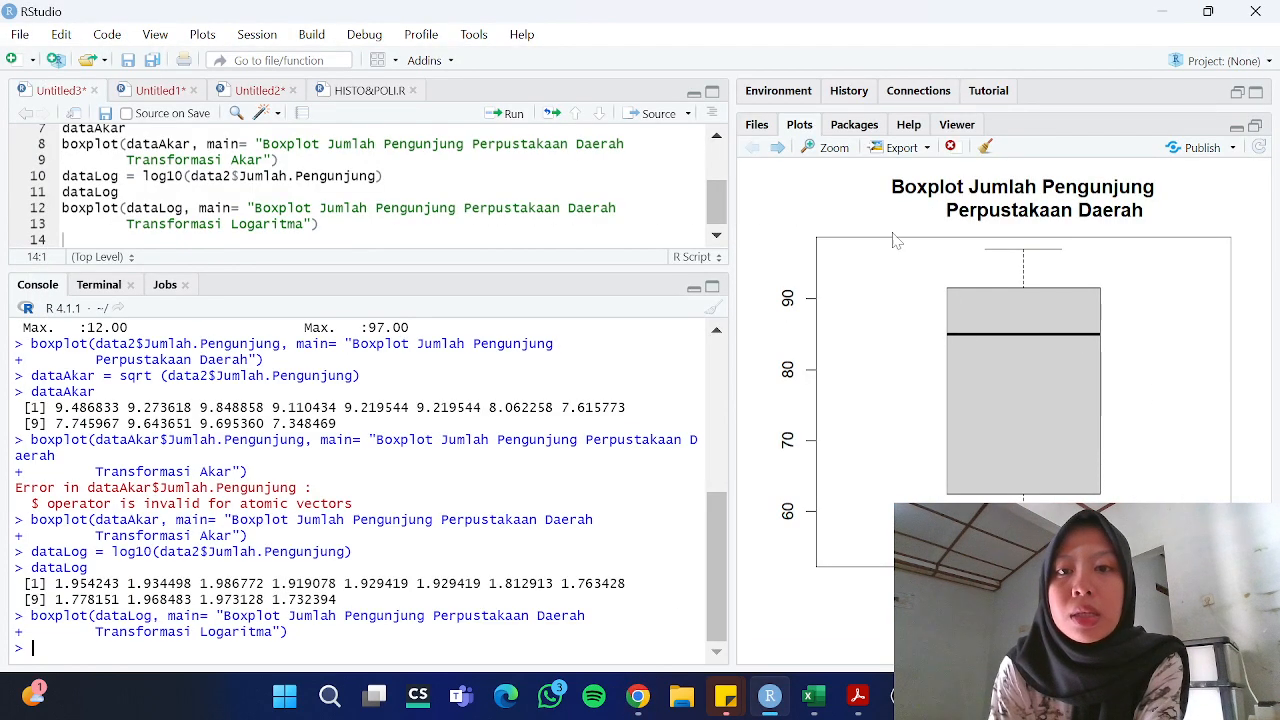
{"action": "left_click", "coordinate": [777, 148]}
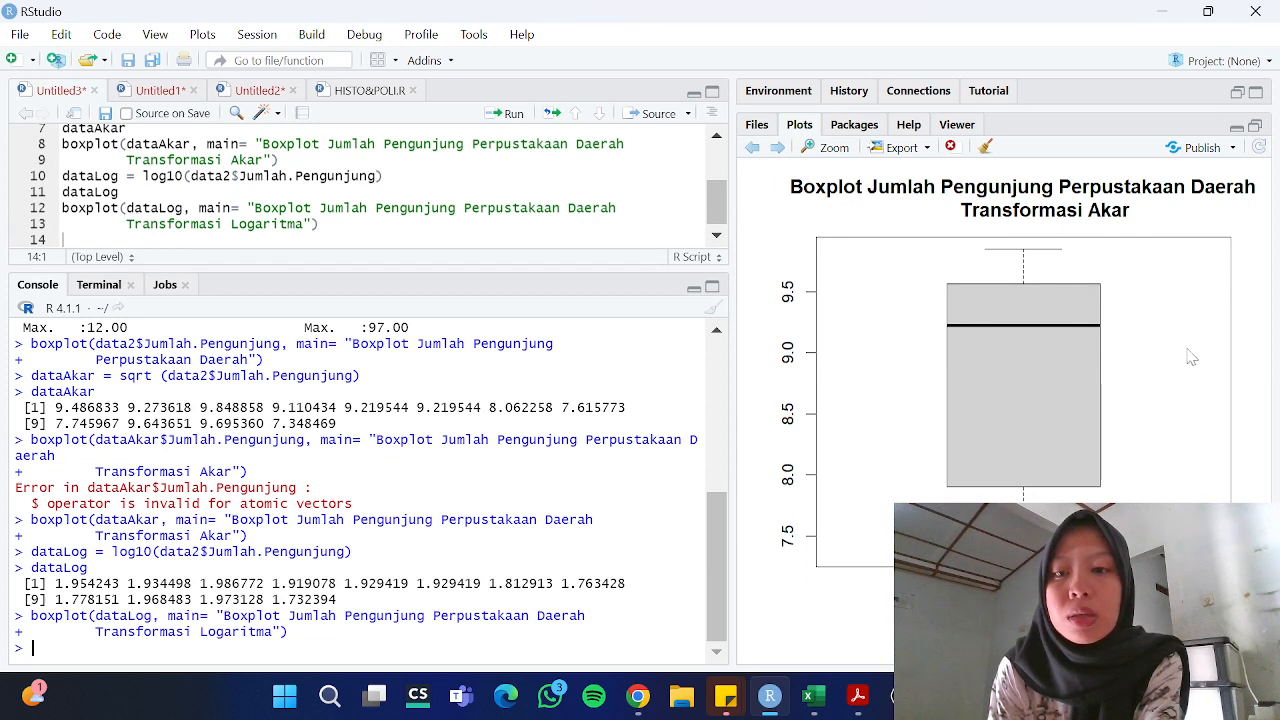
{"action": "left_click", "coordinate": [778, 148]}
{"action": "left_click", "coordinate": [752, 147]}
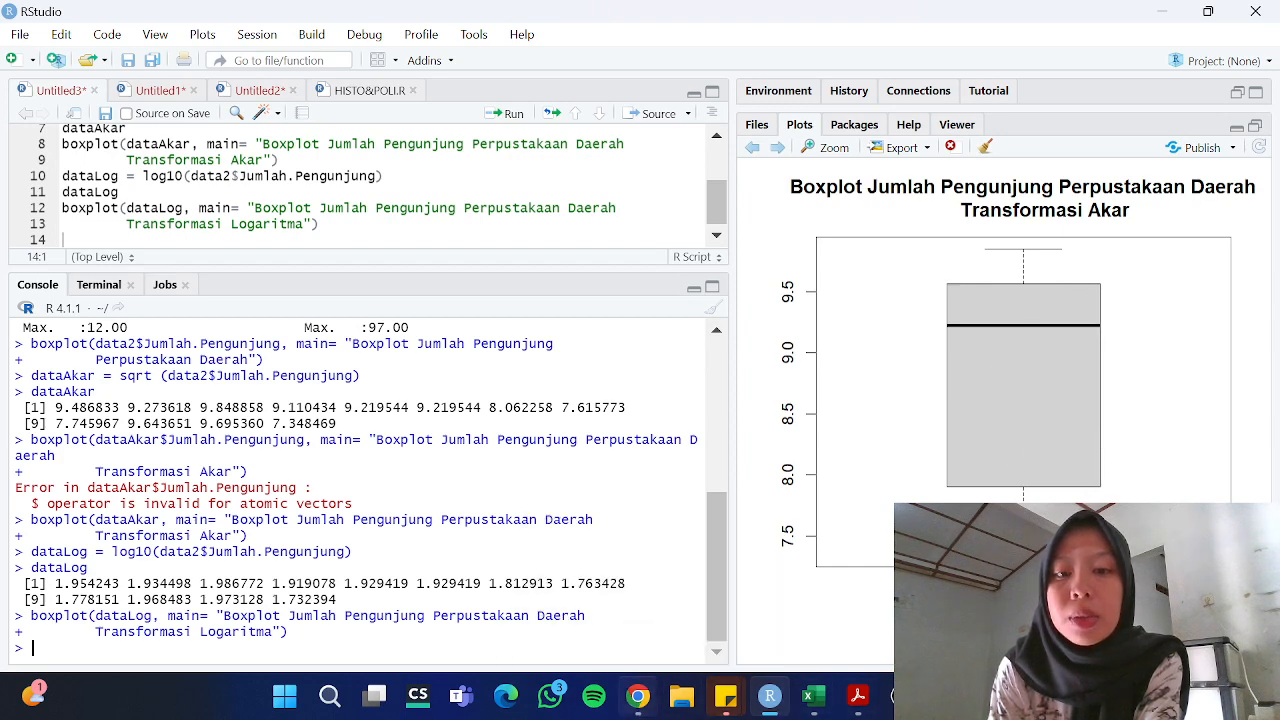
Read the Scribd section in Chrome on asymmetric boxplots and the diagram with the median nearer the upper quartile
{"action": "left_click", "coordinate": [637, 696]}
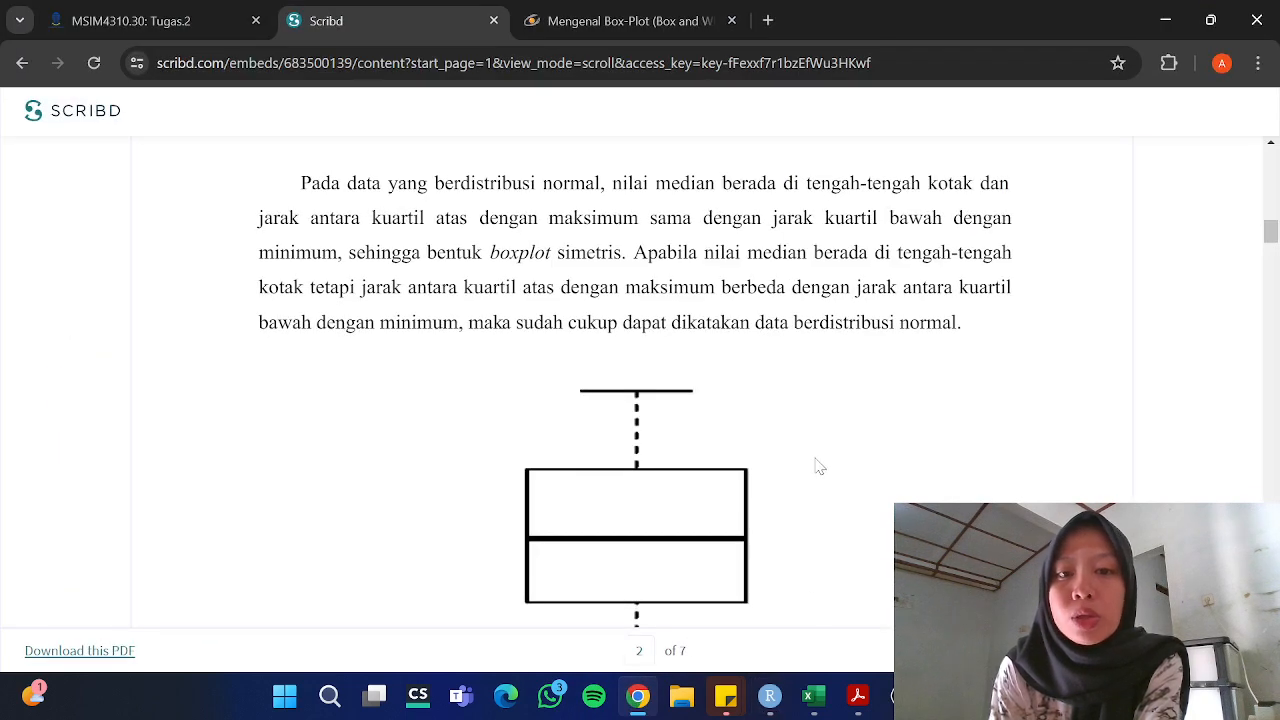
{"action": "scroll", "coordinate": [791, 434], "scroll_direction": "down", "scroll_amount": 4}
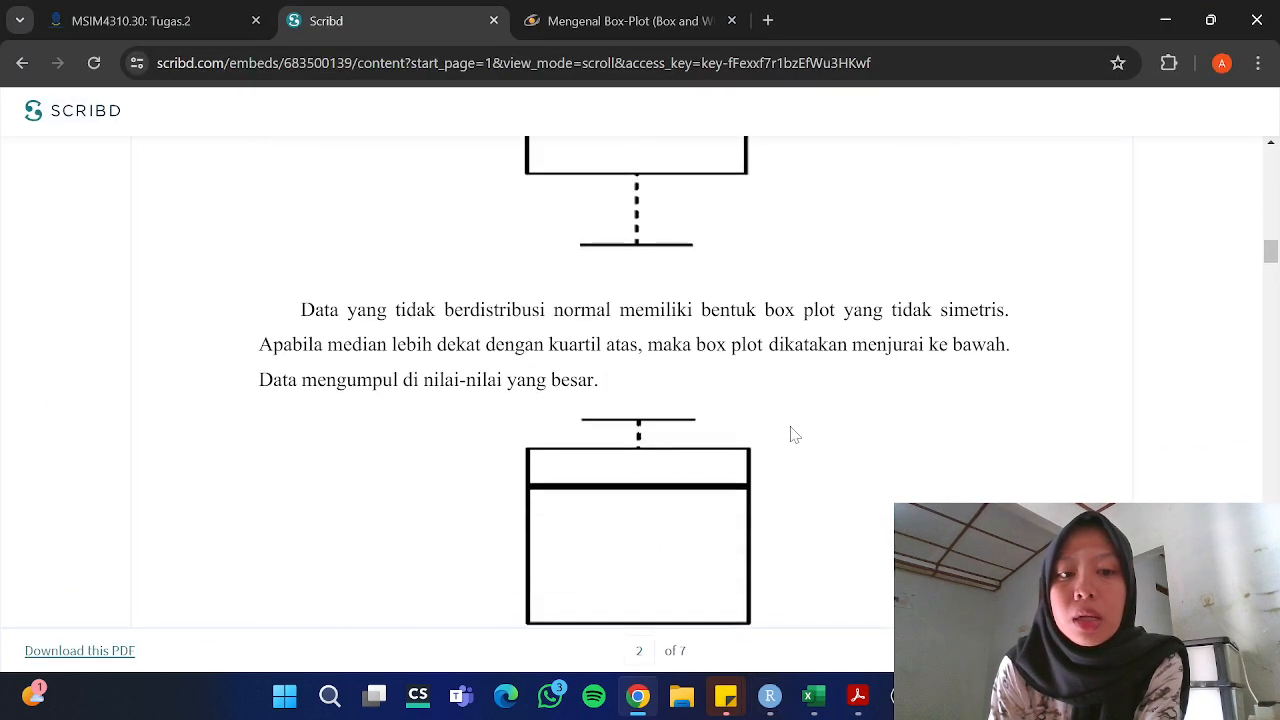
{"action": "scroll", "coordinate": [791, 434], "scroll_direction": "down", "scroll_amount": 1}
{"action": "scroll", "coordinate": [791, 434], "scroll_direction": "down", "scroll_amount": 1}
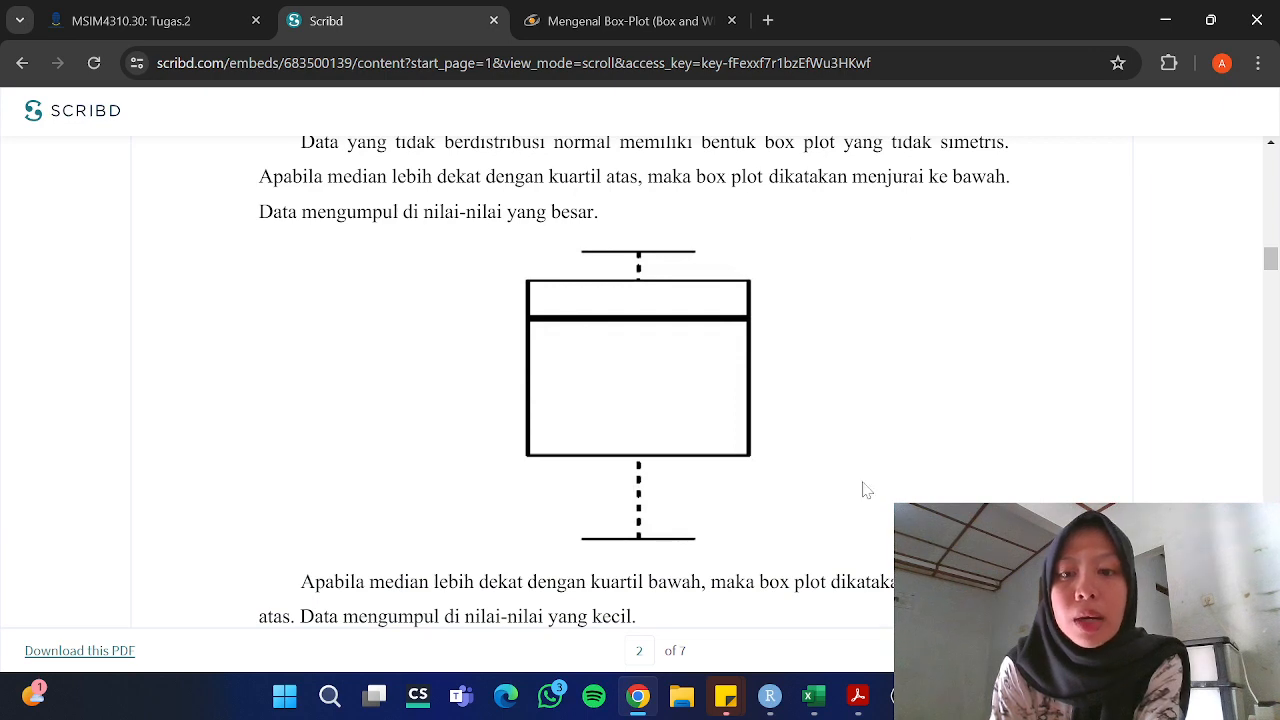
Compare the untransformed and square-root boxplots in RStudio with Scribd's diagram of a downward-skewed boxplot
{"action": "left_click", "coordinate": [772, 697]}
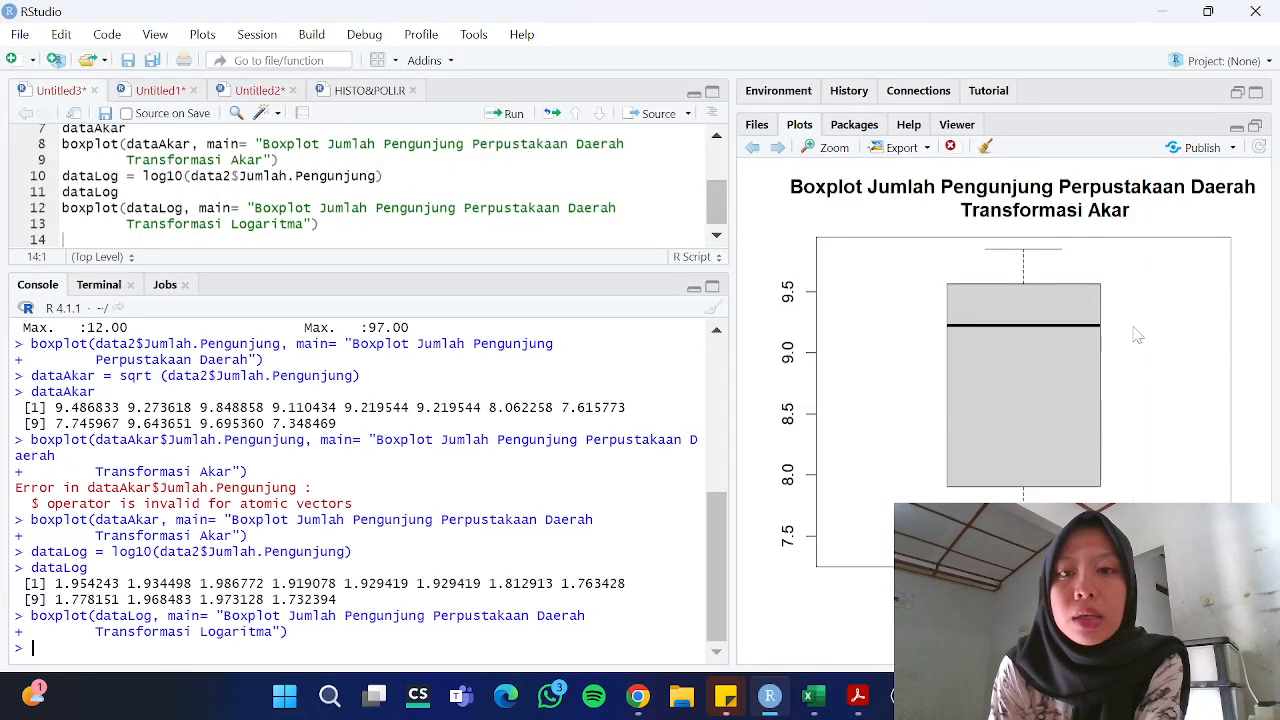
{"action": "left_click", "coordinate": [752, 148]}
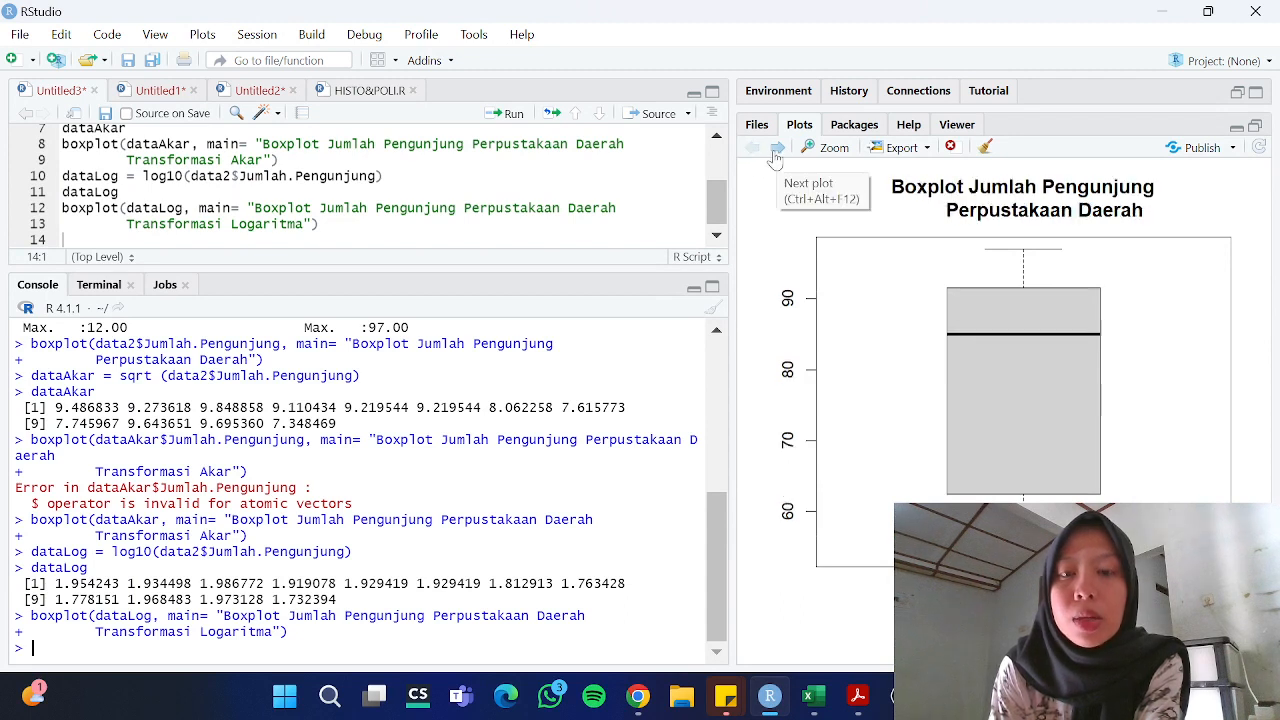
{"action": "left_click", "coordinate": [776, 148]}
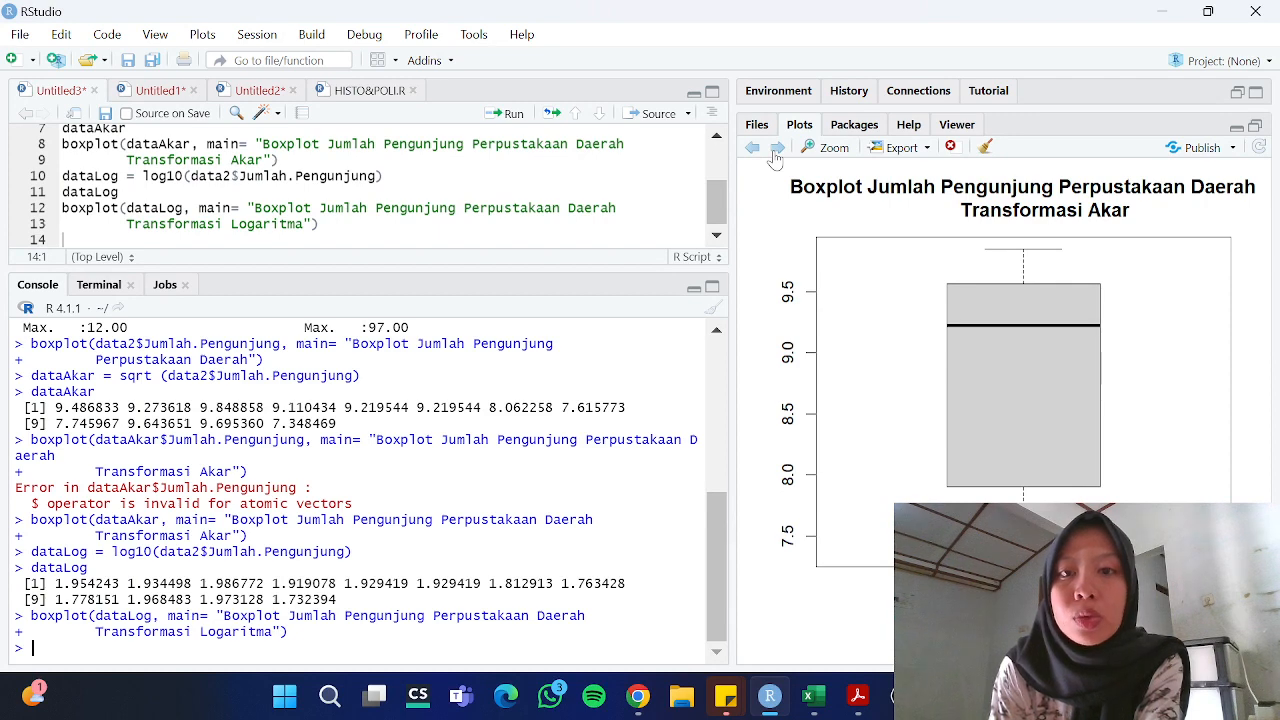
{"action": "left_click", "coordinate": [636, 698]}
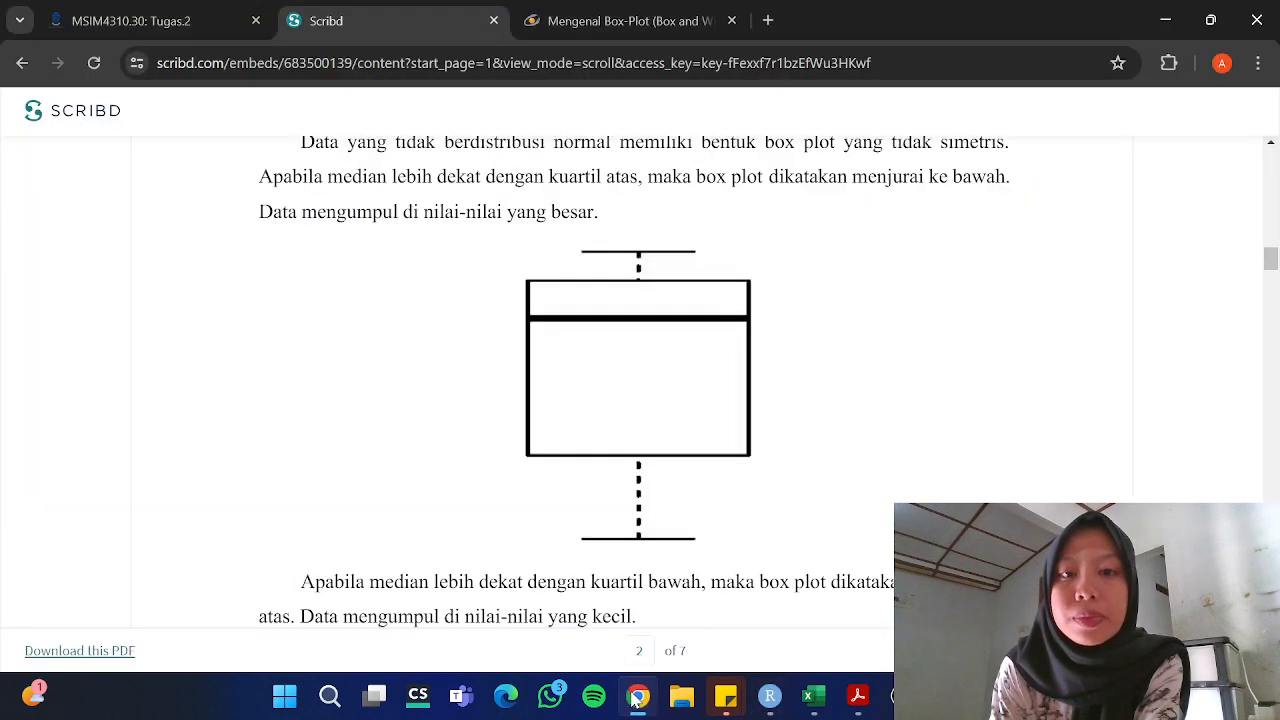
{"action": "left_click", "coordinate": [636, 698]}
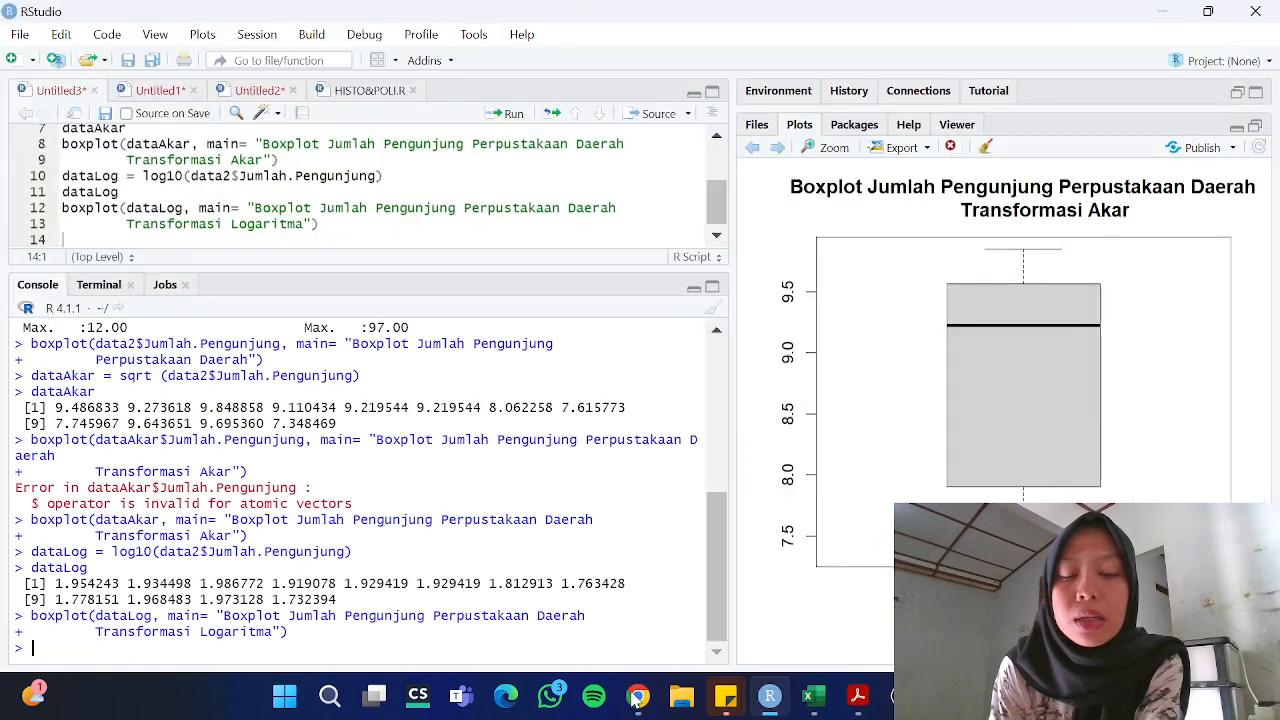
{"action": "left_click", "coordinate": [636, 698]}
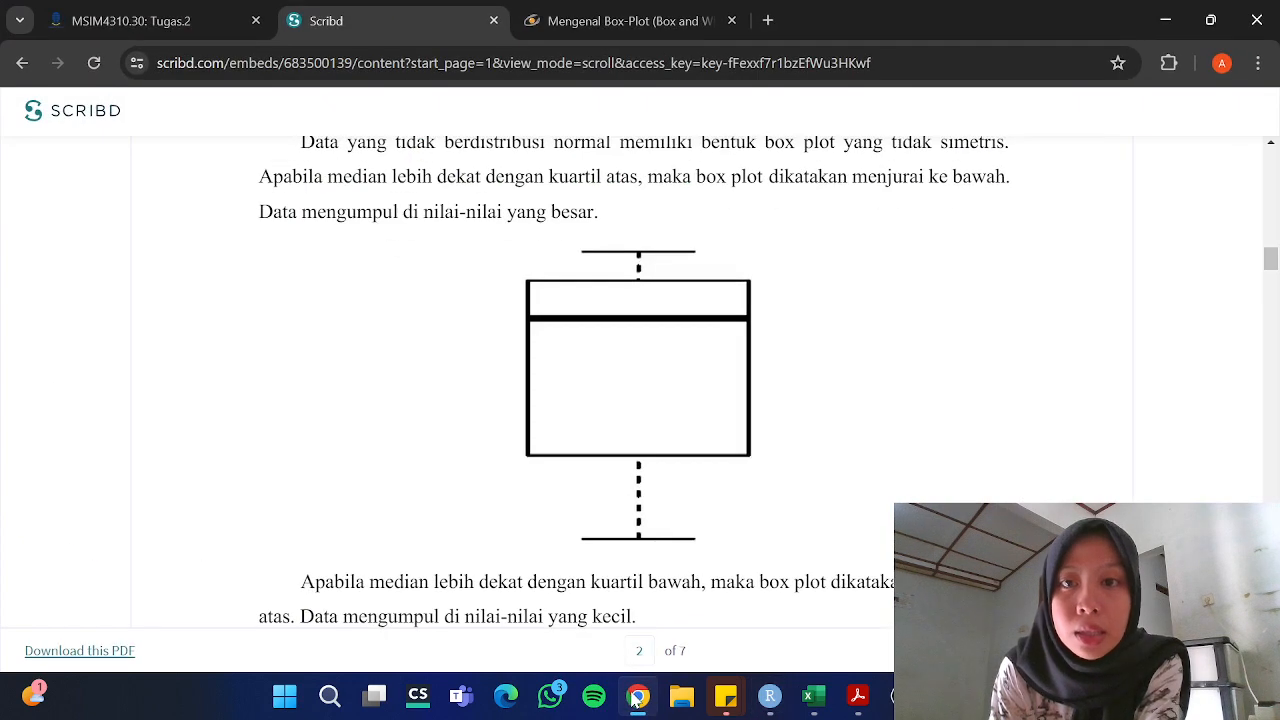
{"action": "left_click", "coordinate": [636, 698]}
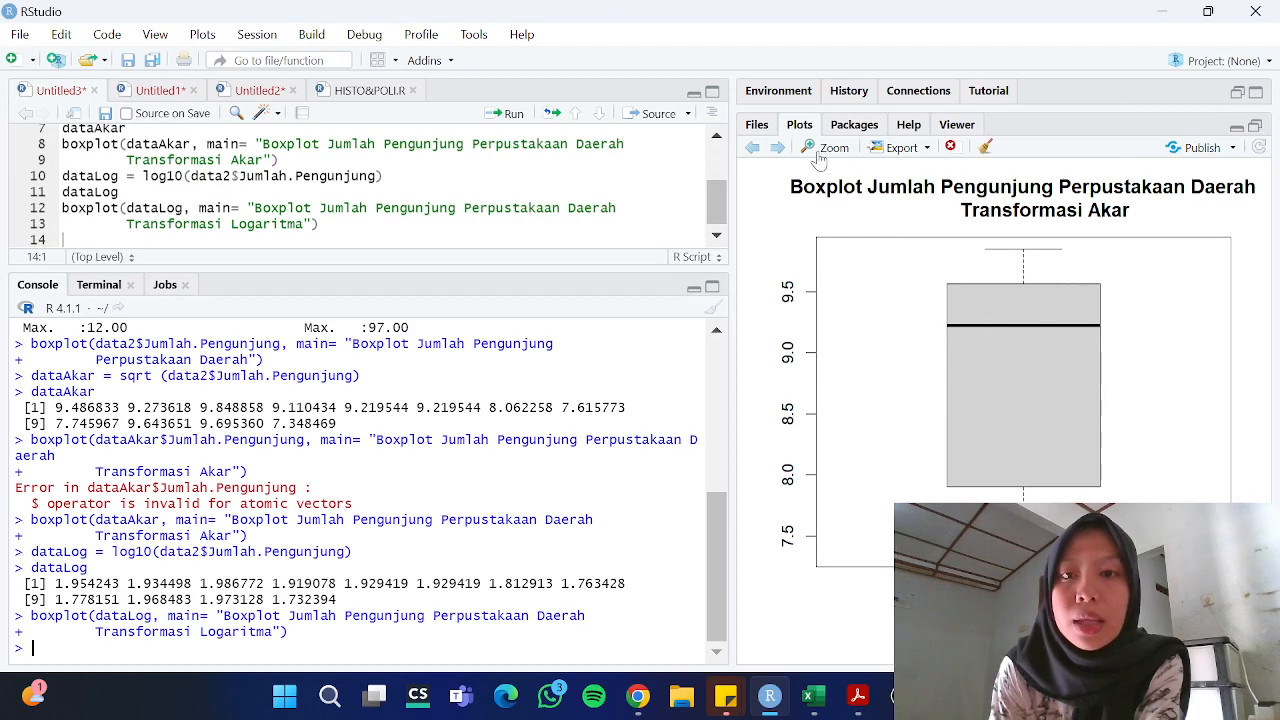
Review the median position across the untransformed, square-root and logarithm boxplots
{"action": "left_click", "coordinate": [752, 147]}
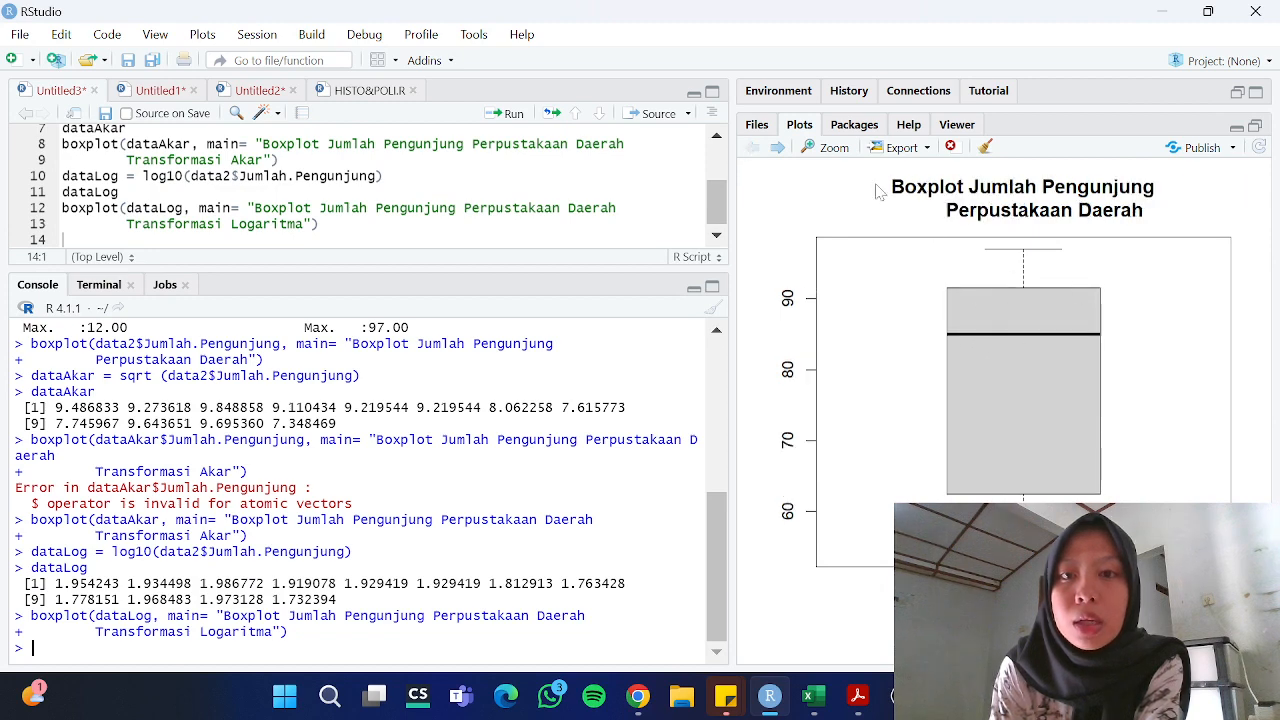
{"action": "left_click", "coordinate": [777, 147]}
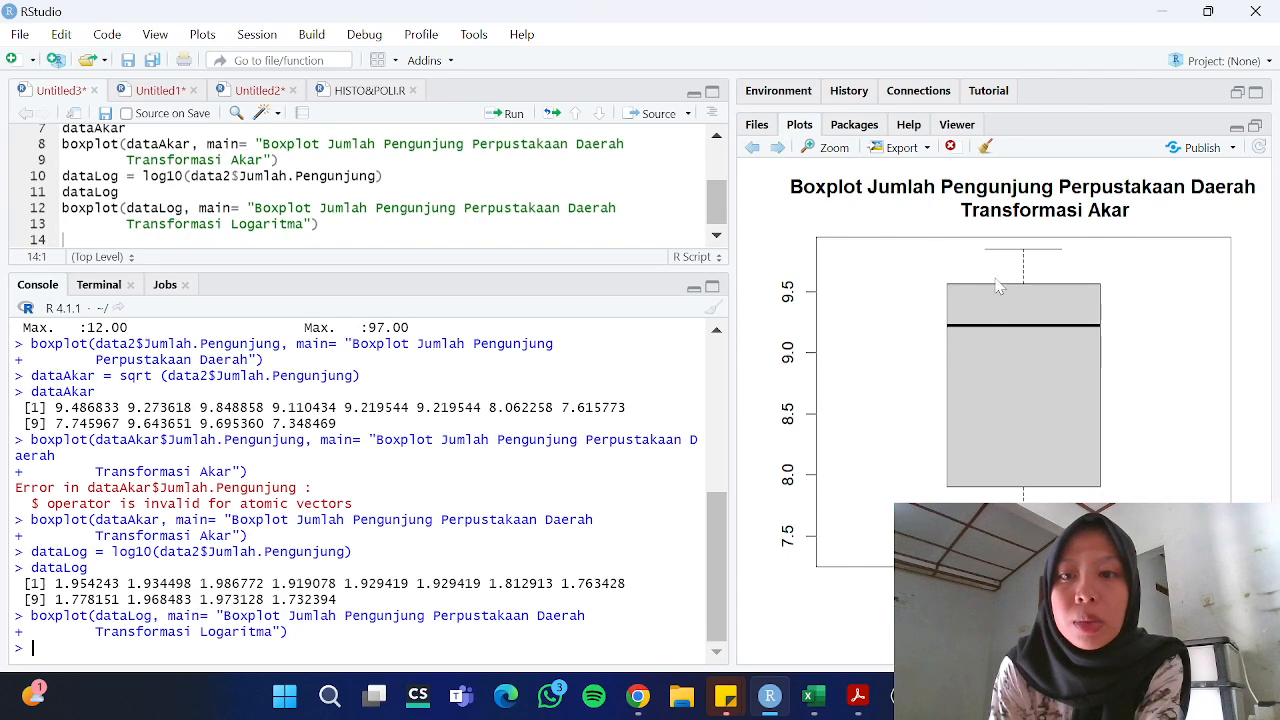
{"action": "left_click", "coordinate": [777, 147]}
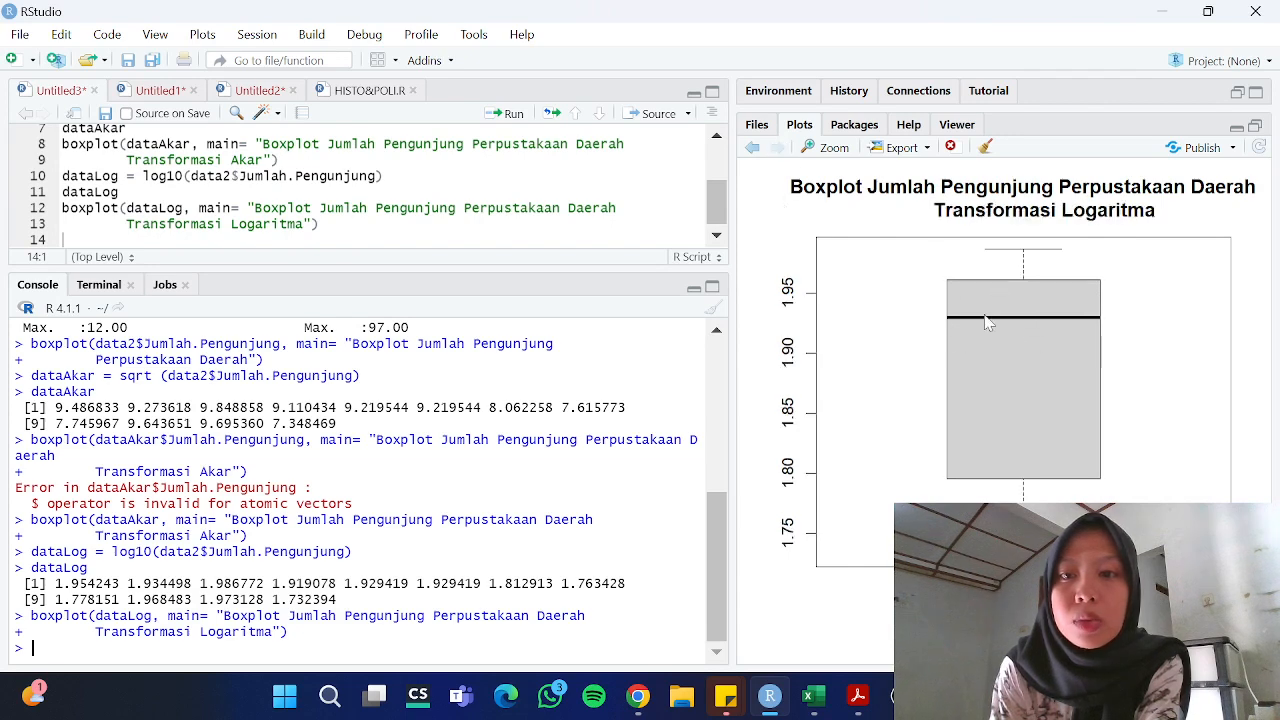
{"action": "left_click", "coordinate": [750, 148]}
{"action": "left_click", "coordinate": [750, 148]}
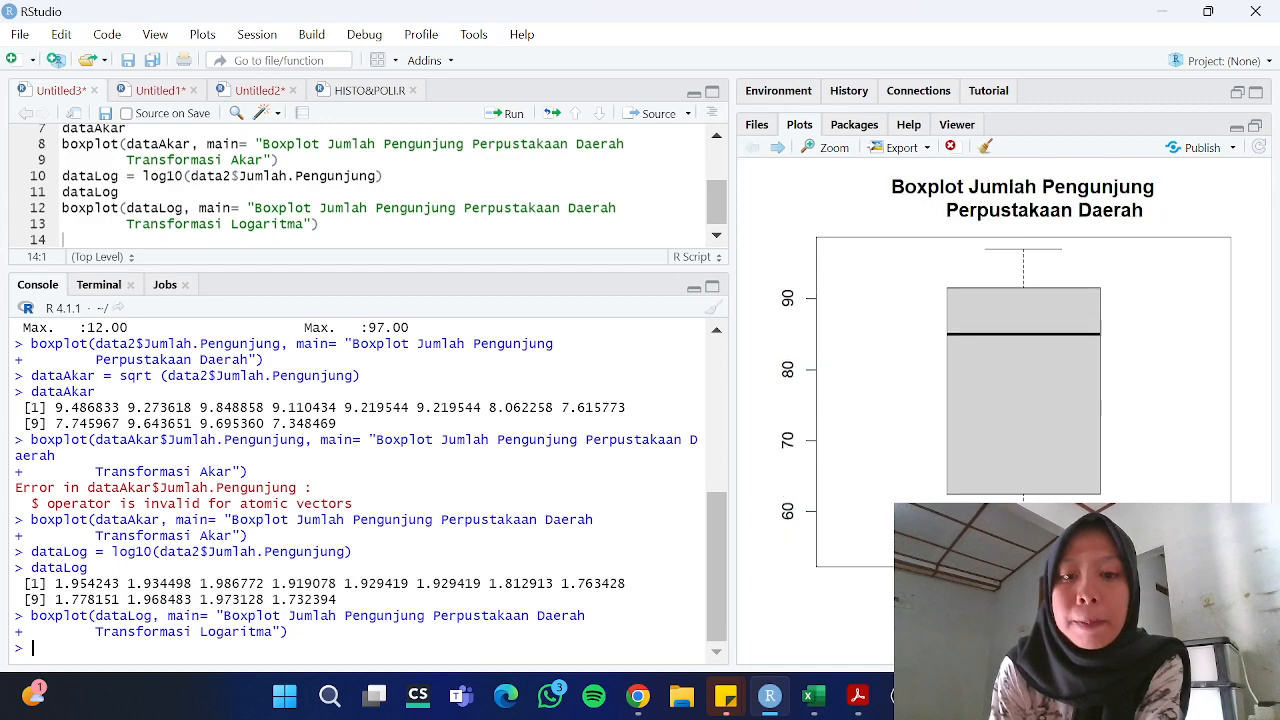
Look up Tukey's transformation ladder in the Scribd document in Chrome and return to the passage on skew direction
{"action": "left_click", "coordinate": [637, 696]}
{"action": "scroll", "coordinate": [651, 434], "scroll_direction": "down", "scroll_amount": 2}
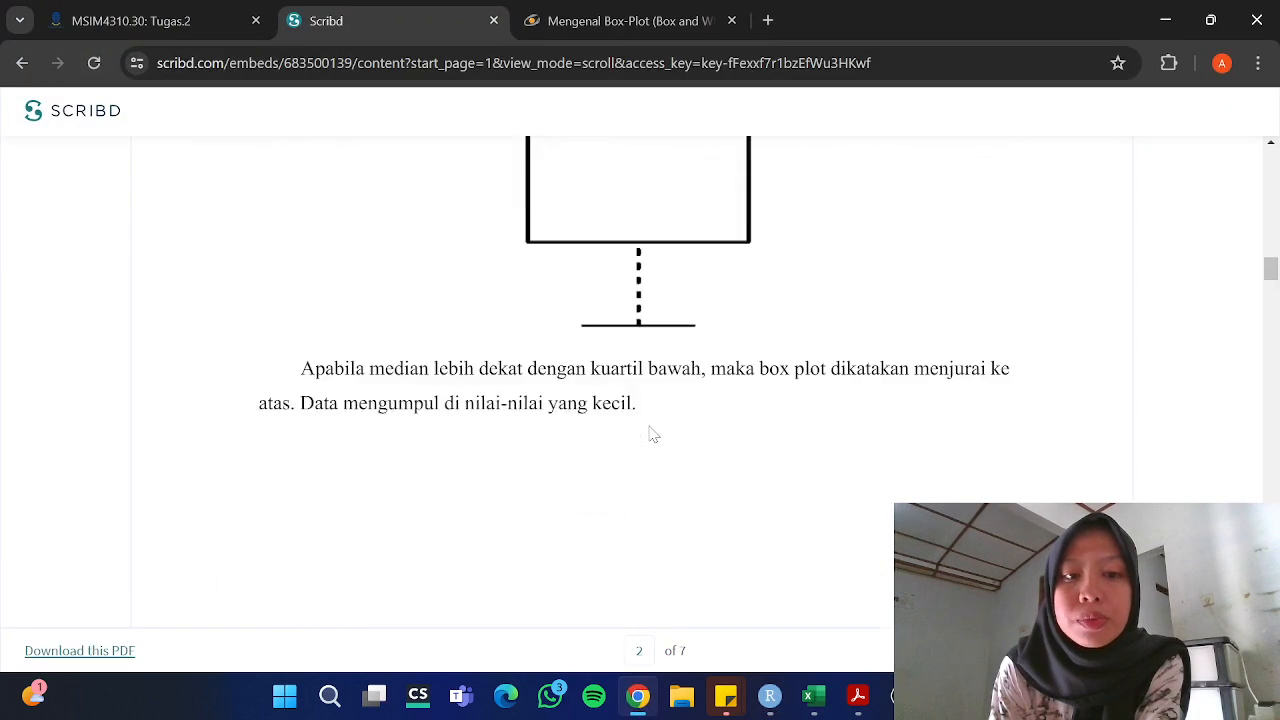
{"action": "scroll", "coordinate": [651, 434], "scroll_direction": "down", "scroll_amount": 10}
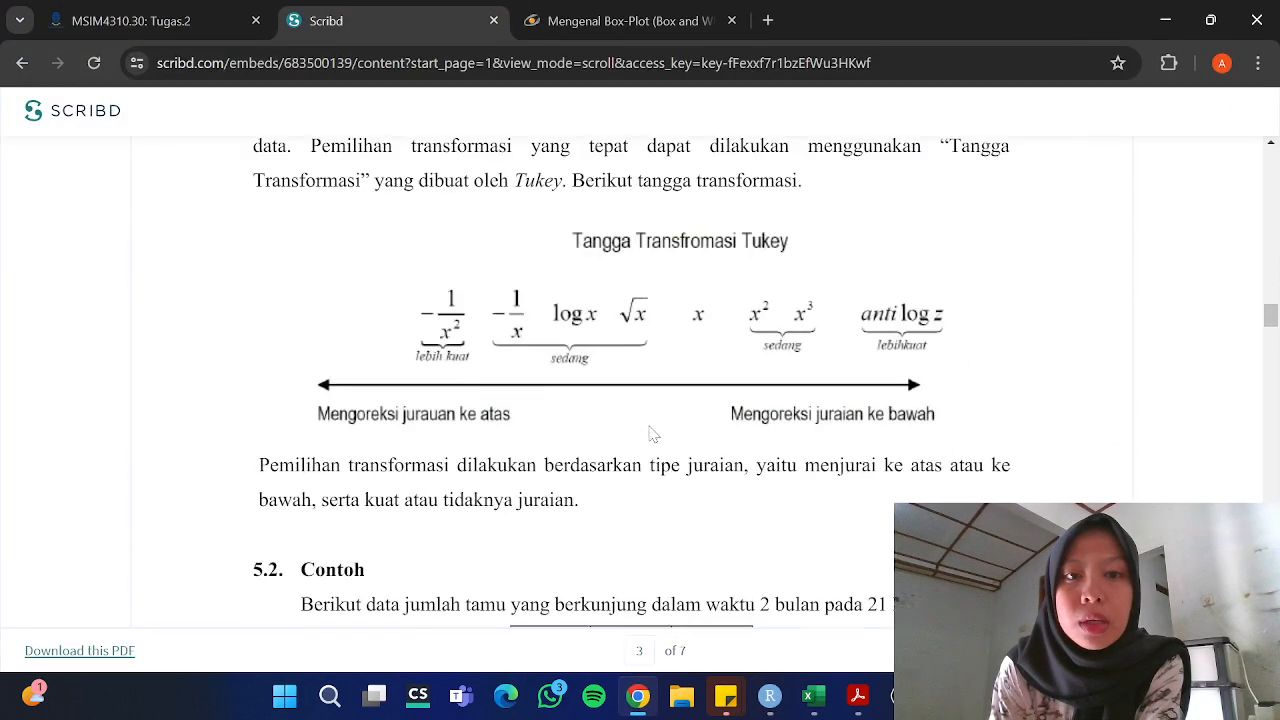
{"action": "scroll", "coordinate": [651, 434], "scroll_direction": "up", "scroll_amount": 10}
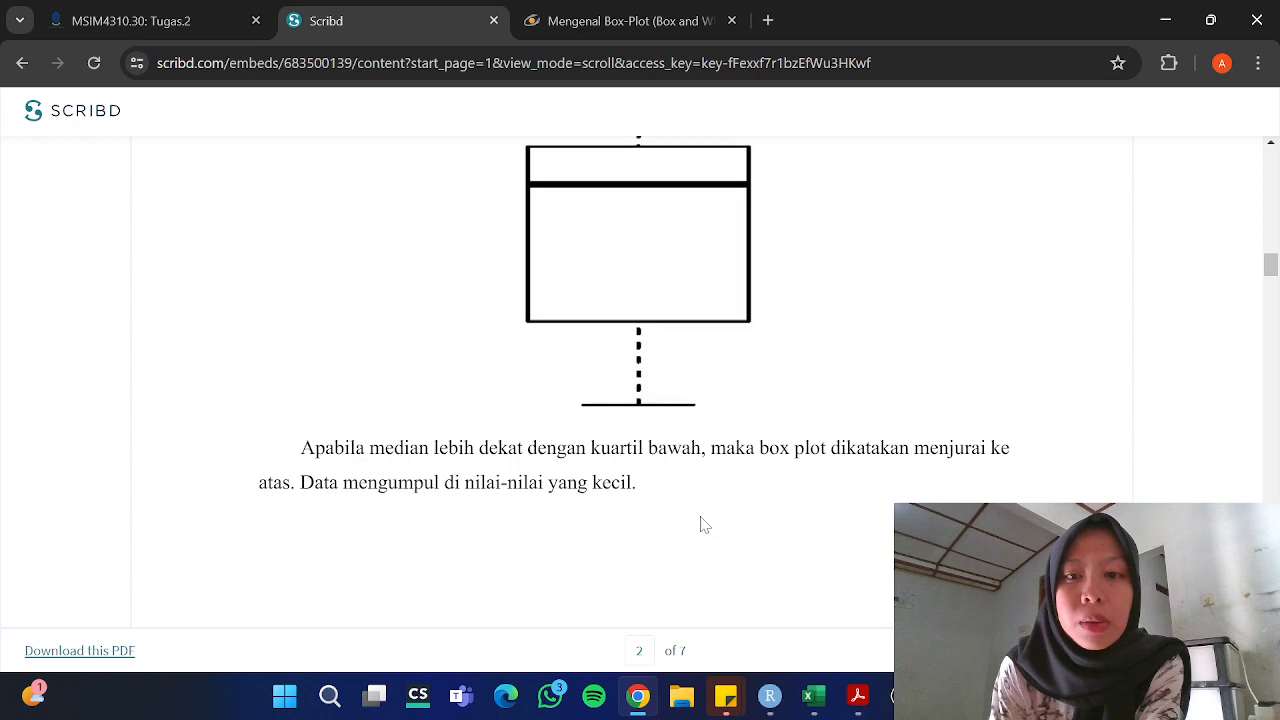
Read the Scribd passage on the median nearer the lower quartile and examine its upward-skewed boxplot diagram
{"action": "scroll", "coordinate": [642, 393], "scroll_direction": "down", "scroll_amount": 3}
{"action": "scroll", "coordinate": [642, 393], "scroll_direction": "down", "scroll_amount": 2}
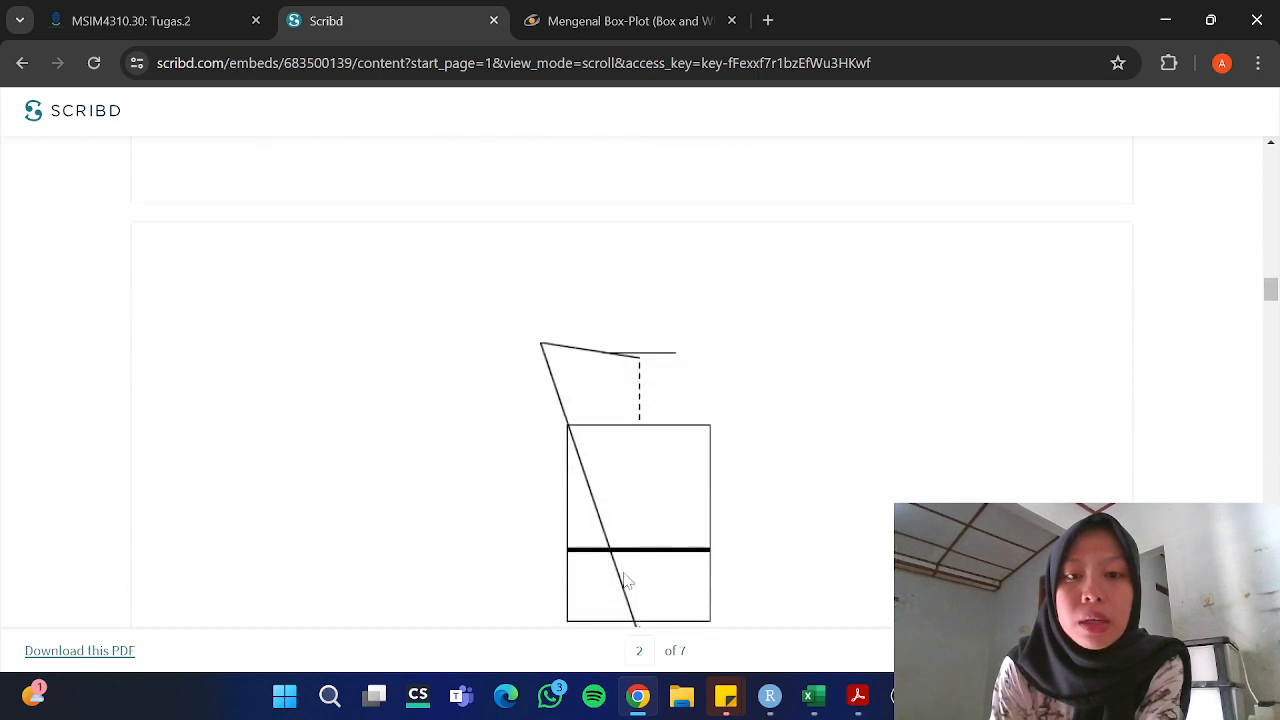
{"action": "scroll", "coordinate": [623, 580], "scroll_direction": "up", "scroll_amount": 2}
{"action": "scroll", "coordinate": [623, 580], "scroll_direction": "down", "scroll_amount": 8}
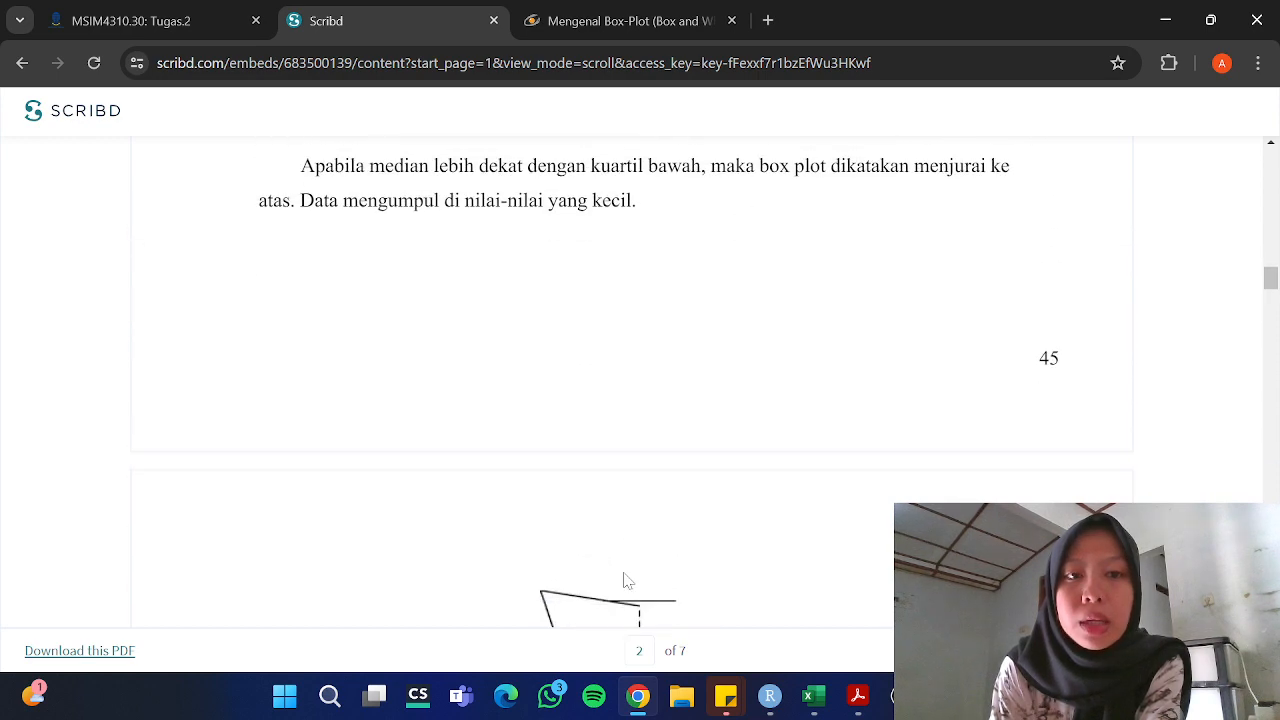
{"action": "scroll", "coordinate": [623, 580], "scroll_direction": "up", "scroll_amount": 8}
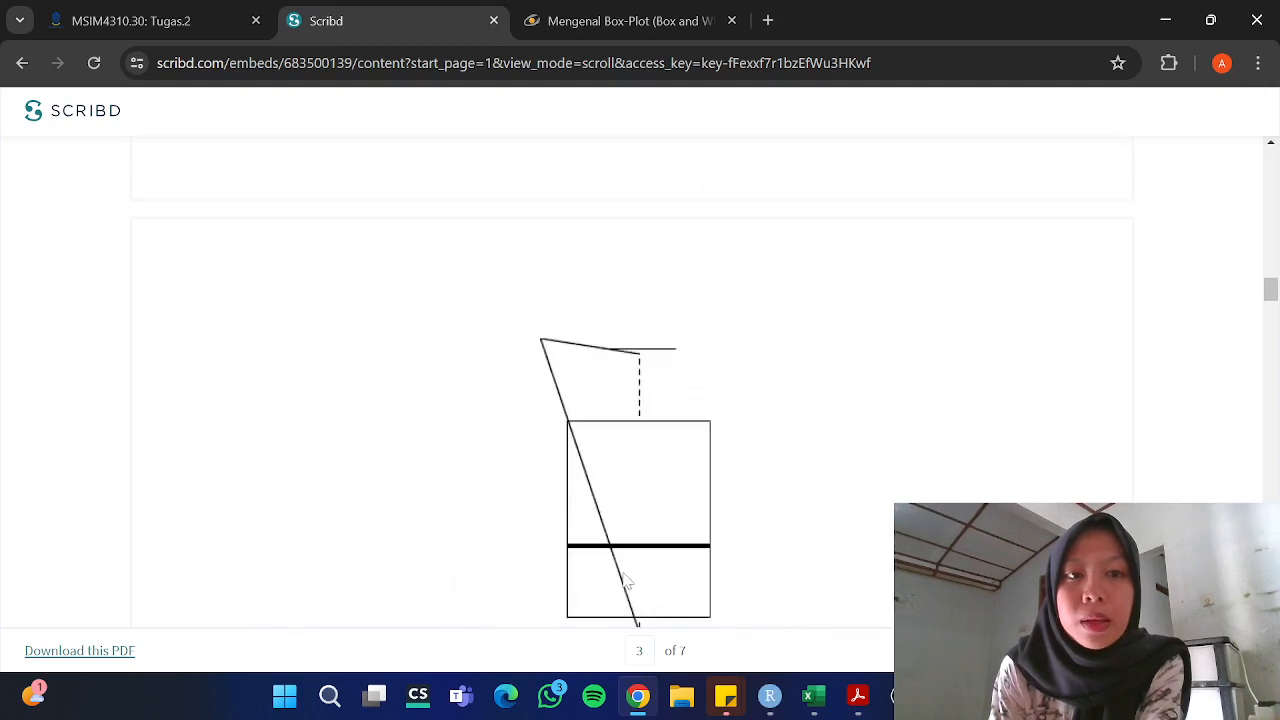
{"action": "scroll", "coordinate": [623, 580], "scroll_direction": "down", "scroll_amount": 1}
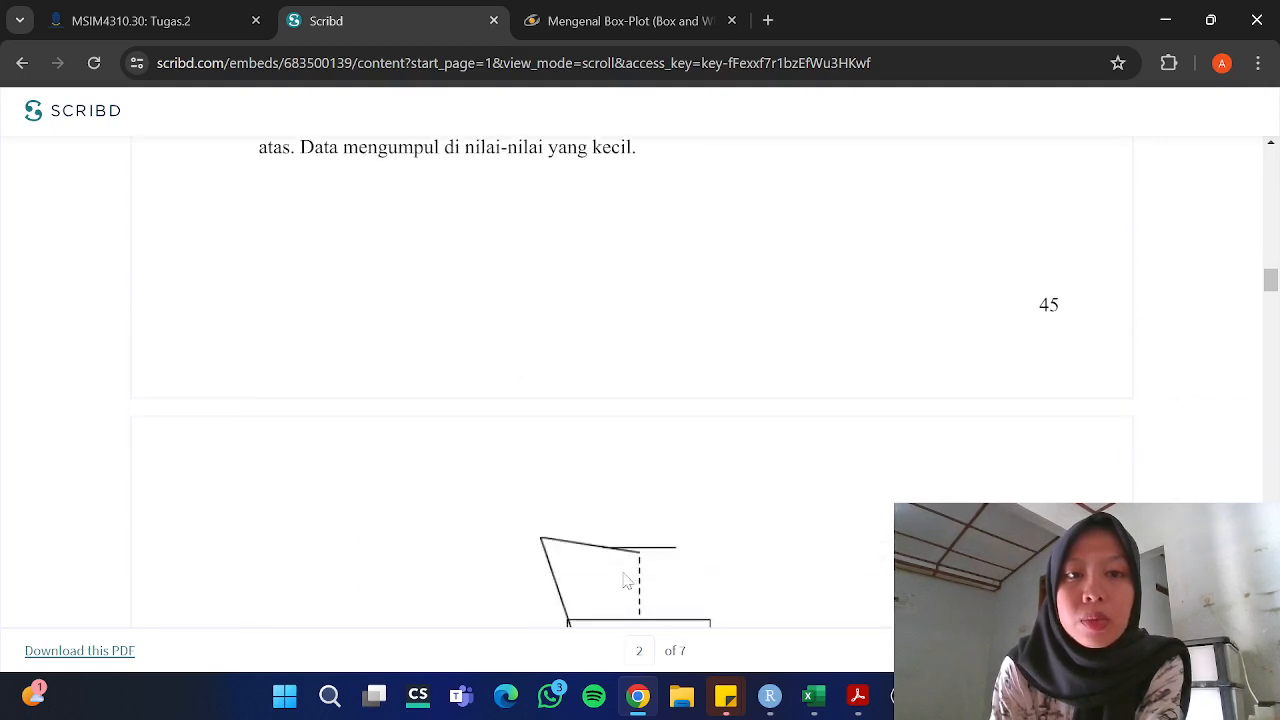
{"action": "scroll", "coordinate": [623, 580], "scroll_direction": "down", "scroll_amount": 3}
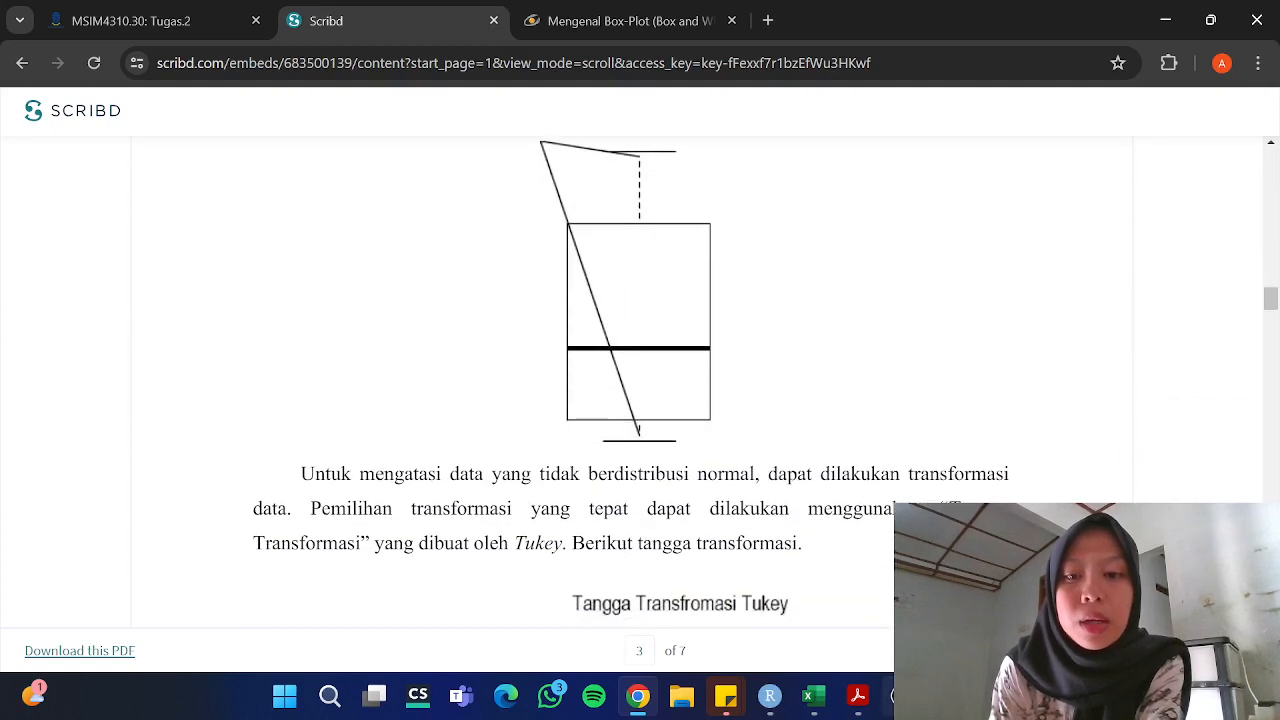
Compare the untransformed boxplot in RStudio with Scribd's upward-skew diagram in Chrome, and read on to Tukey's transformation ladder
{"action": "left_click", "coordinate": [770, 700]}
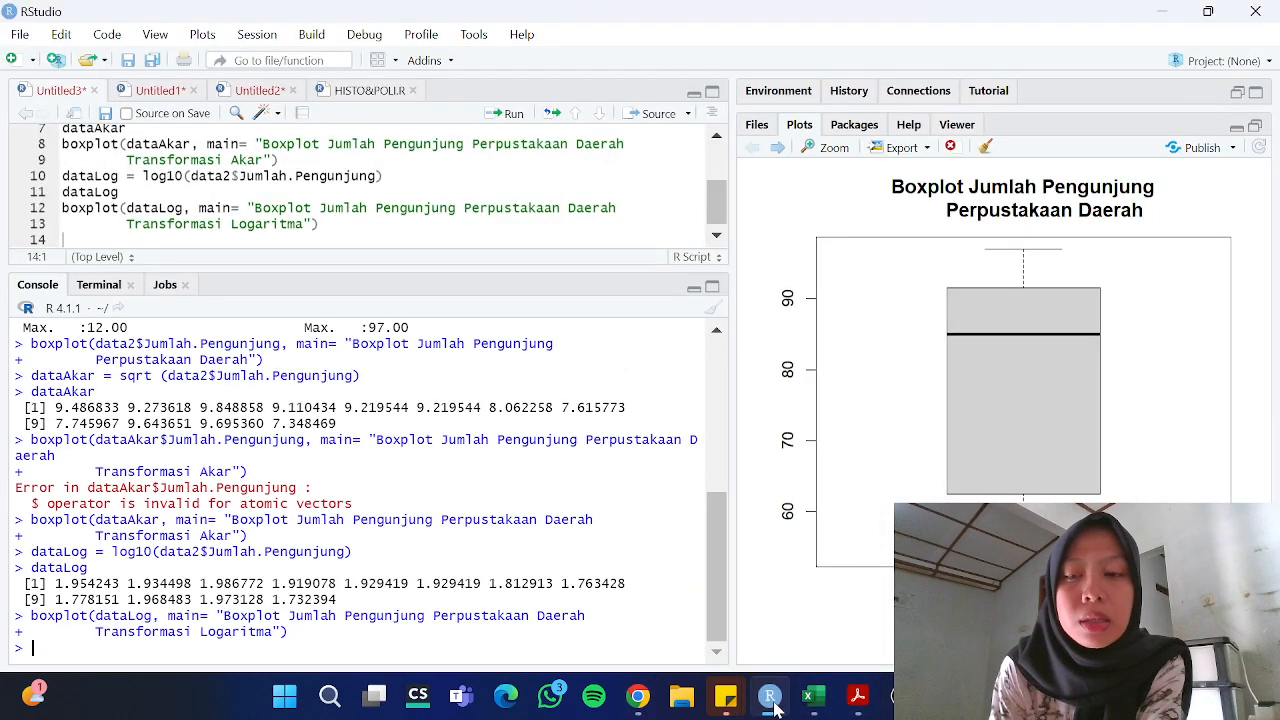
{"action": "left_click", "coordinate": [772, 700]}
{"action": "scroll", "coordinate": [760, 450], "scroll_direction": "up", "scroll_amount": 5}
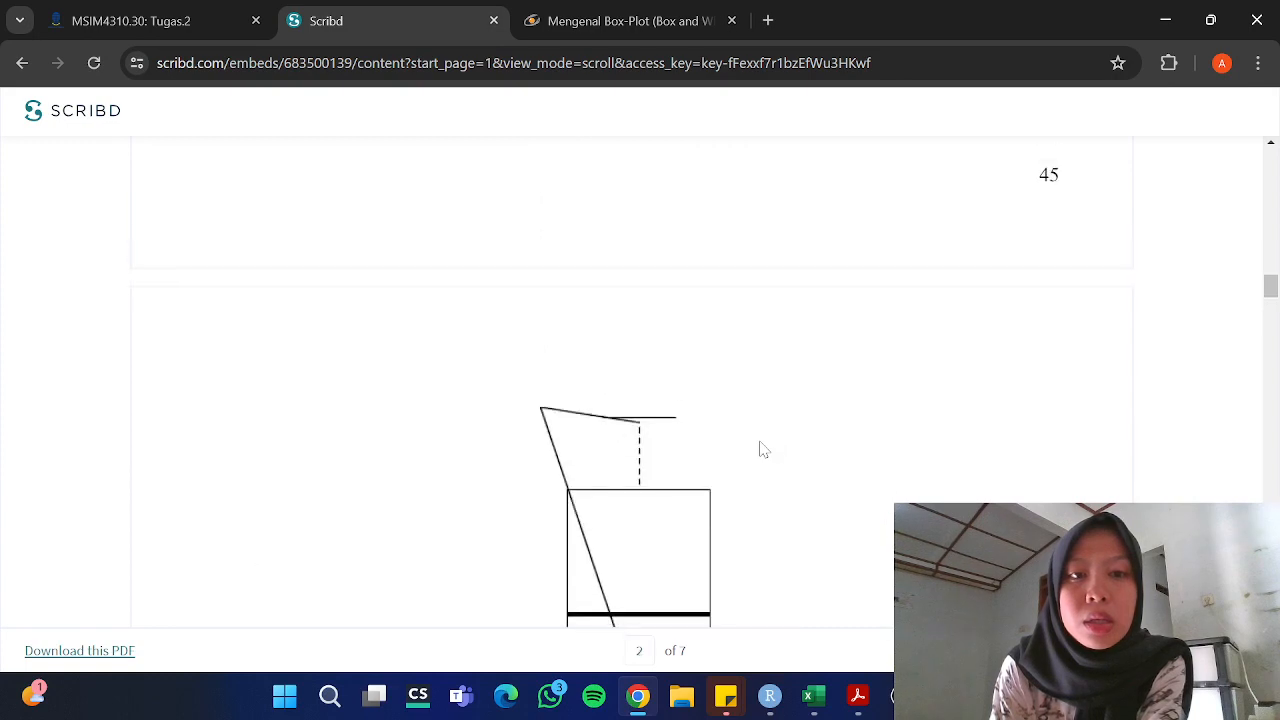
{"action": "scroll", "coordinate": [760, 450], "scroll_direction": "down", "scroll_amount": 1}
{"action": "scroll", "coordinate": [760, 450], "scroll_direction": "down", "scroll_amount": 5}
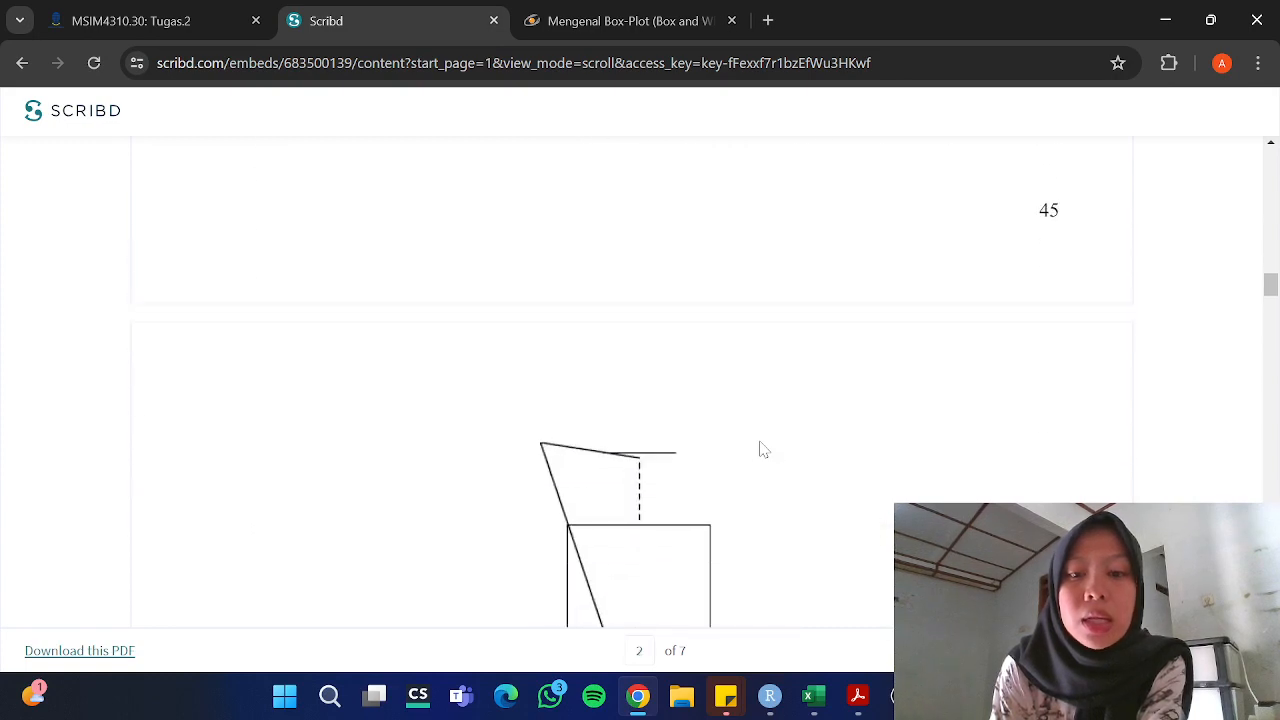
{"action": "scroll", "coordinate": [890, 512], "scroll_direction": "down", "scroll_amount": 1}
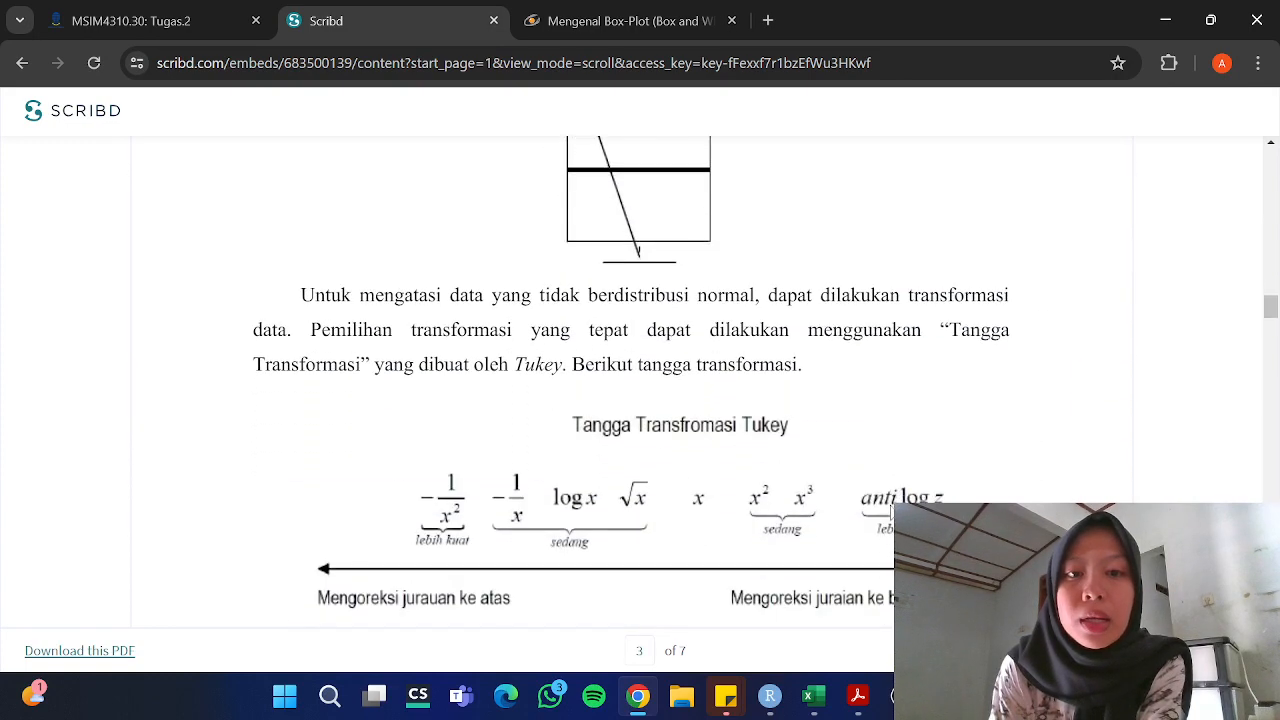
{"action": "scroll", "coordinate": [472, 337], "scroll_direction": "down", "scroll_amount": 1}
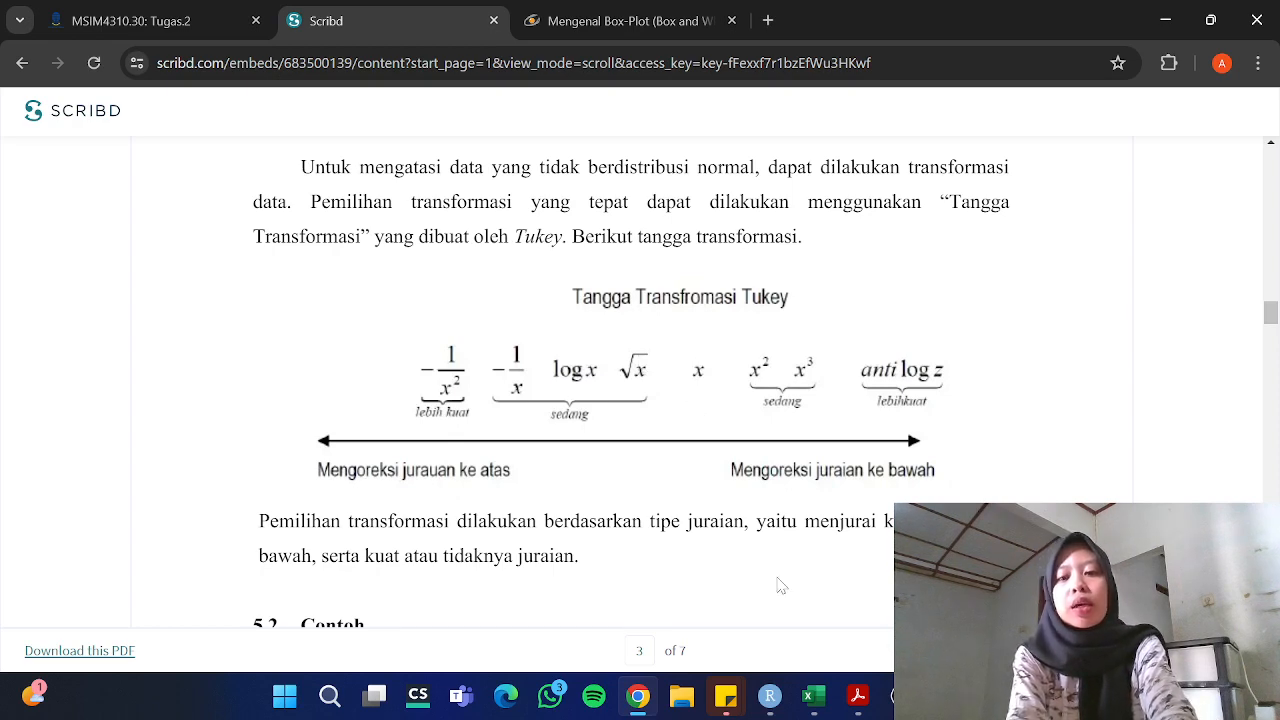
Check the untransformed and square-root boxplots in RStudio against Tukey's transformation ladder on Scribd in Chrome
{"action": "left_click", "coordinate": [769, 695]}
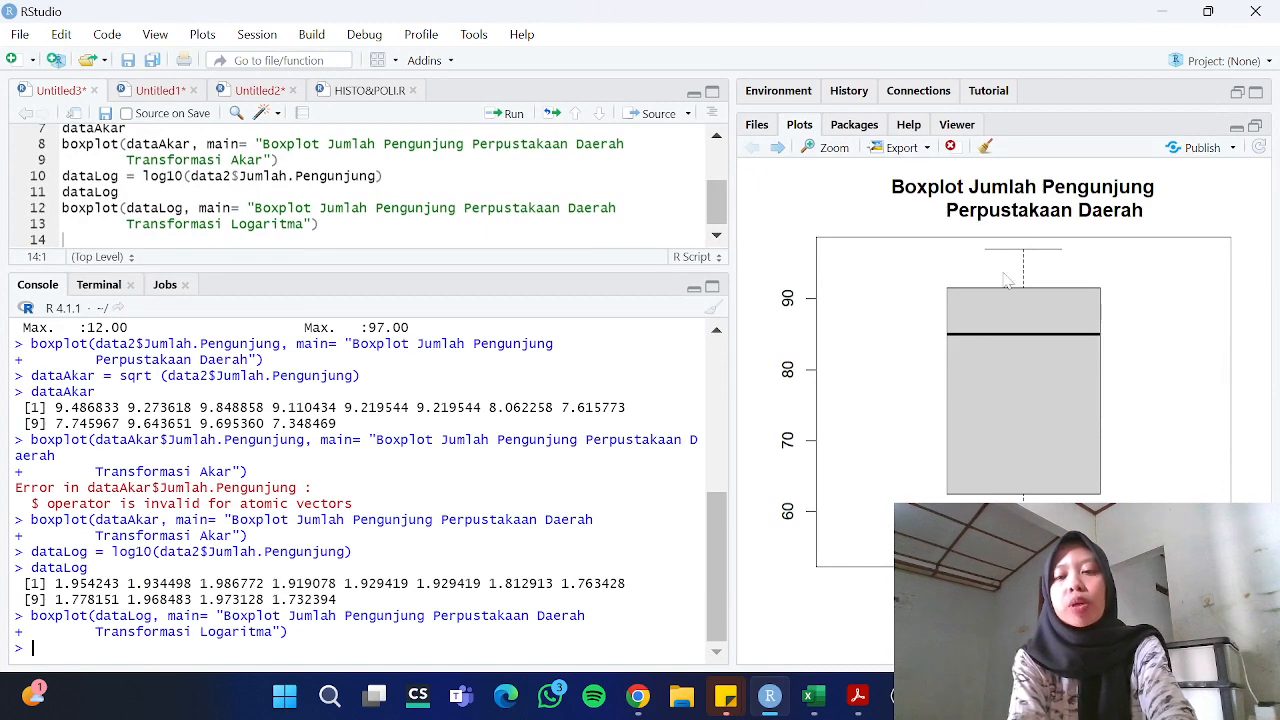
{"action": "left_click", "coordinate": [642, 706]}
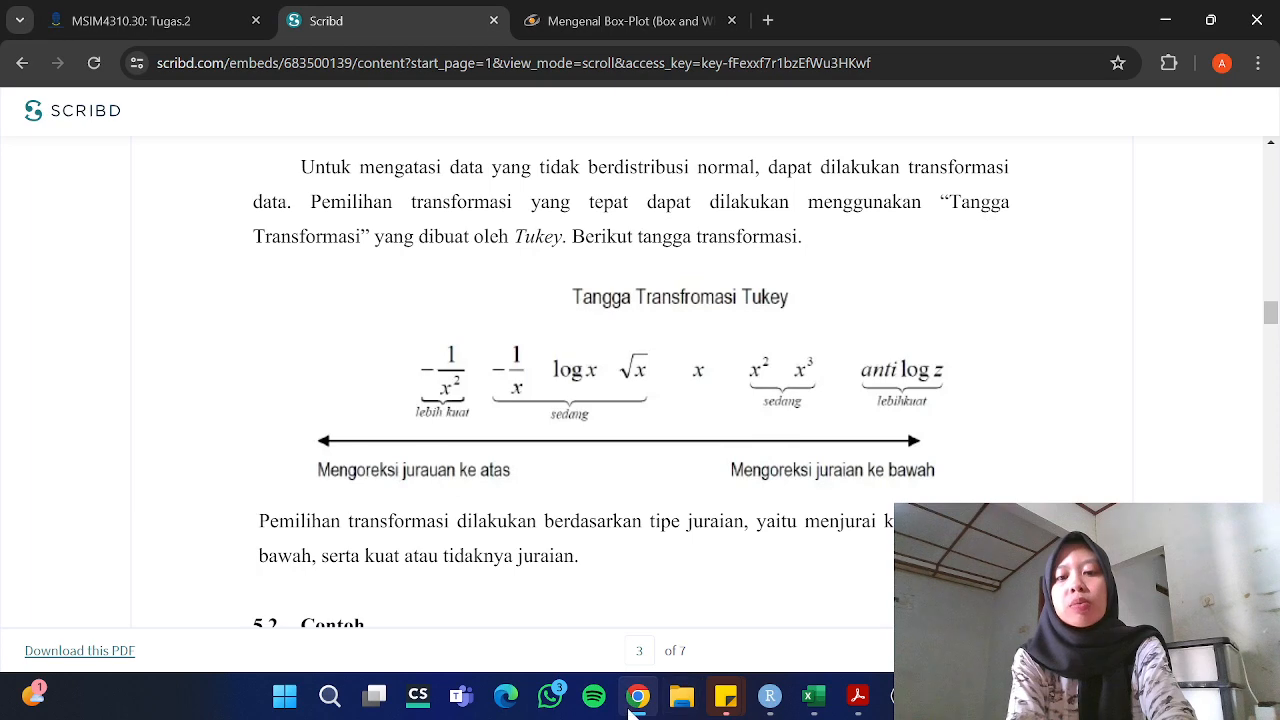
{"action": "left_click", "coordinate": [634, 700]}
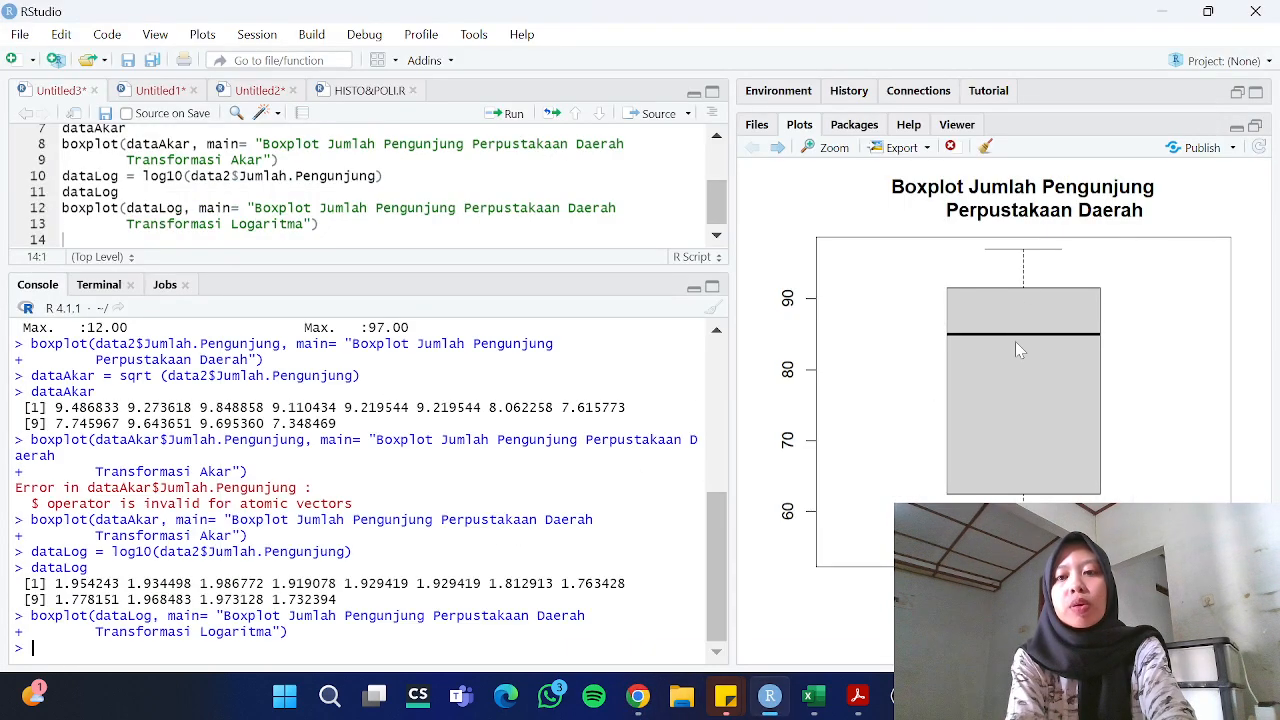
{"action": "left_click", "coordinate": [777, 150]}
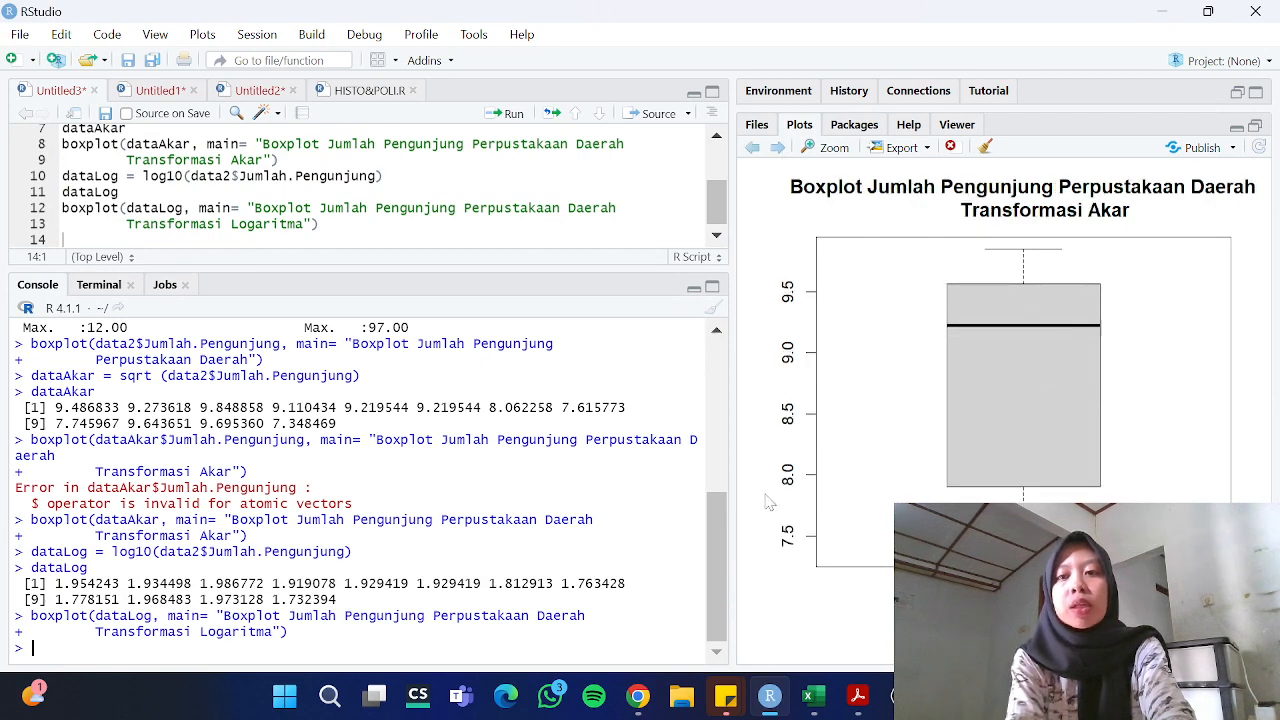
{"action": "left_click", "coordinate": [637, 696]}
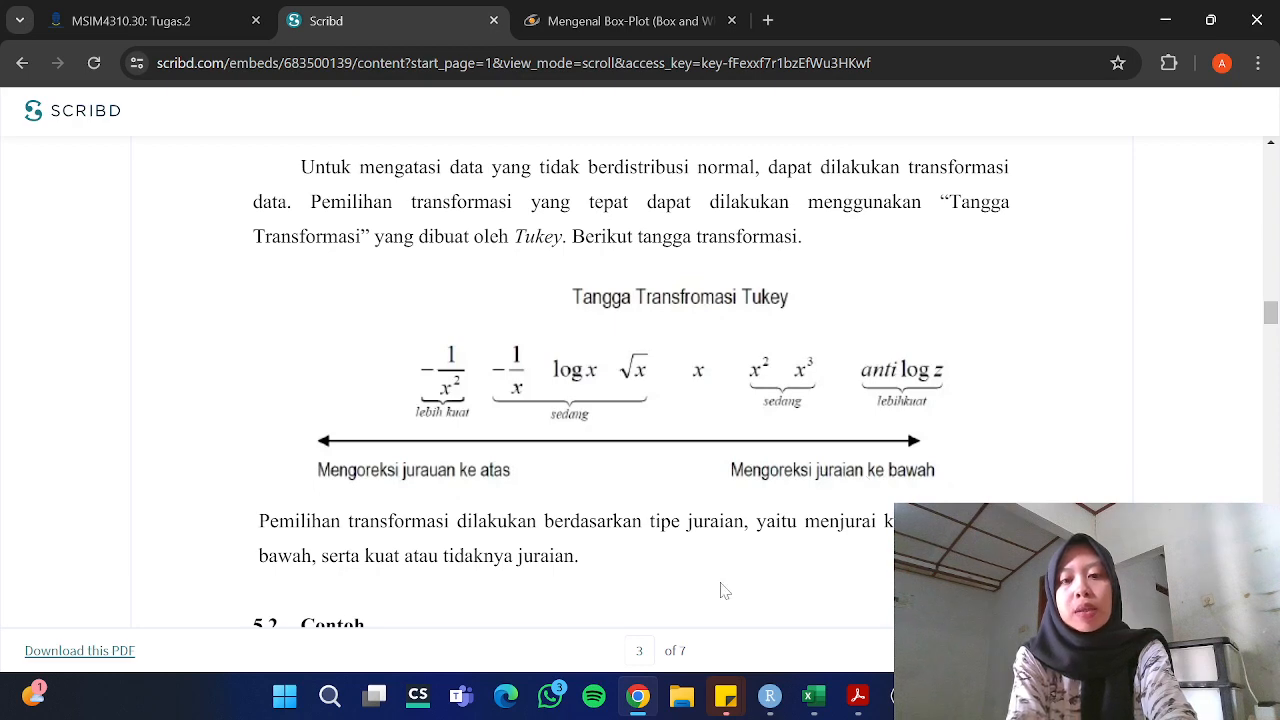
Review the square-root, logarithm and untransformed boxplots in RStudio, and return to Tukey's ladder in Chrome
{"action": "left_click", "coordinate": [770, 695]}
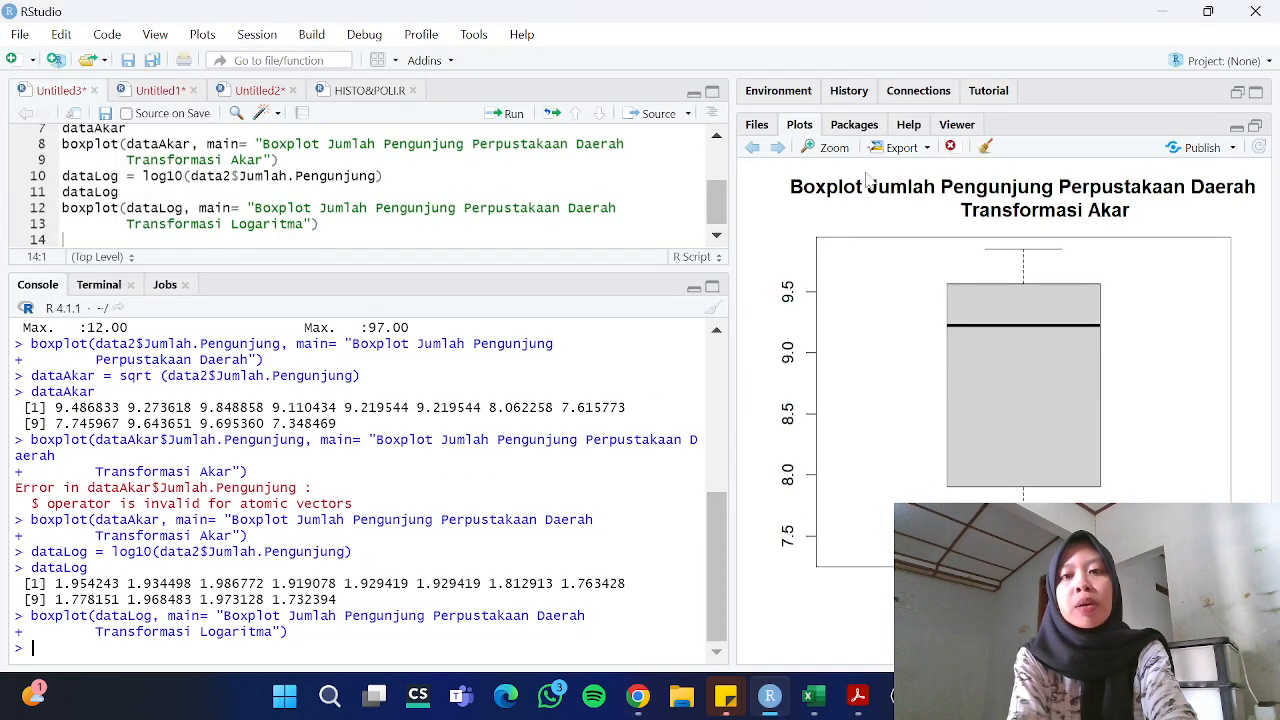
{"action": "left_click", "coordinate": [777, 148]}
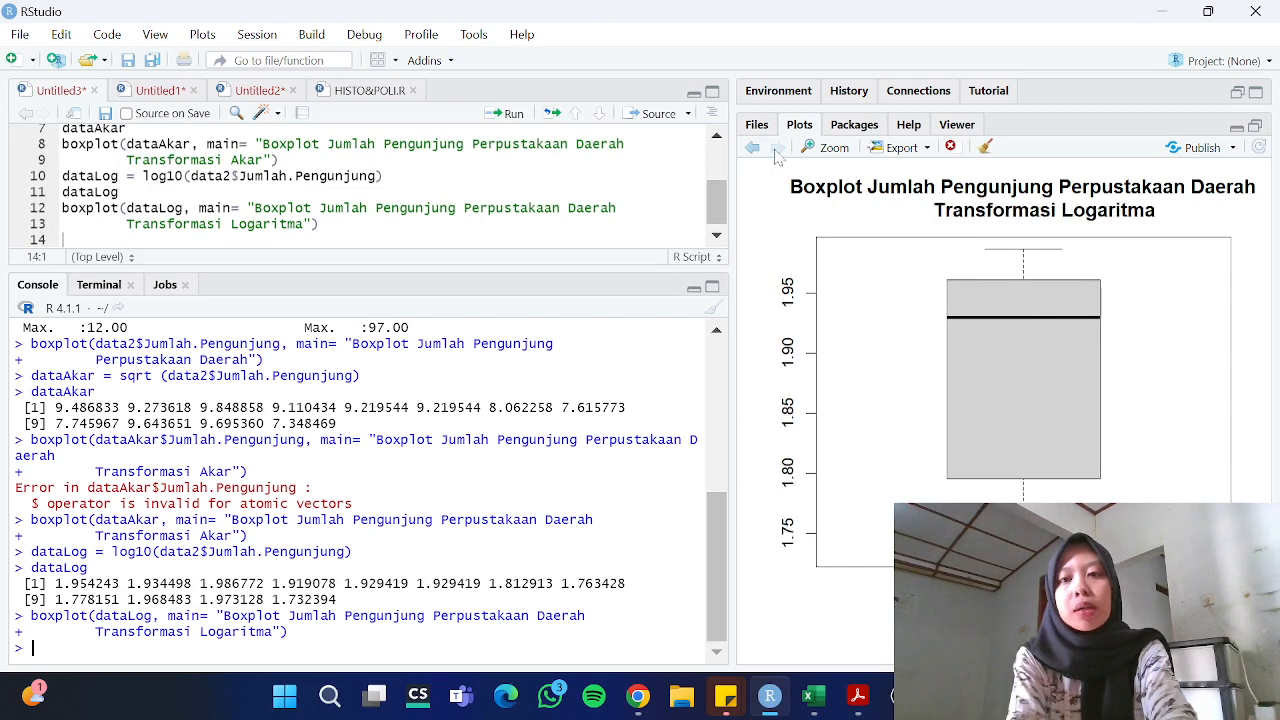
{"action": "left_click", "coordinate": [756, 149]}
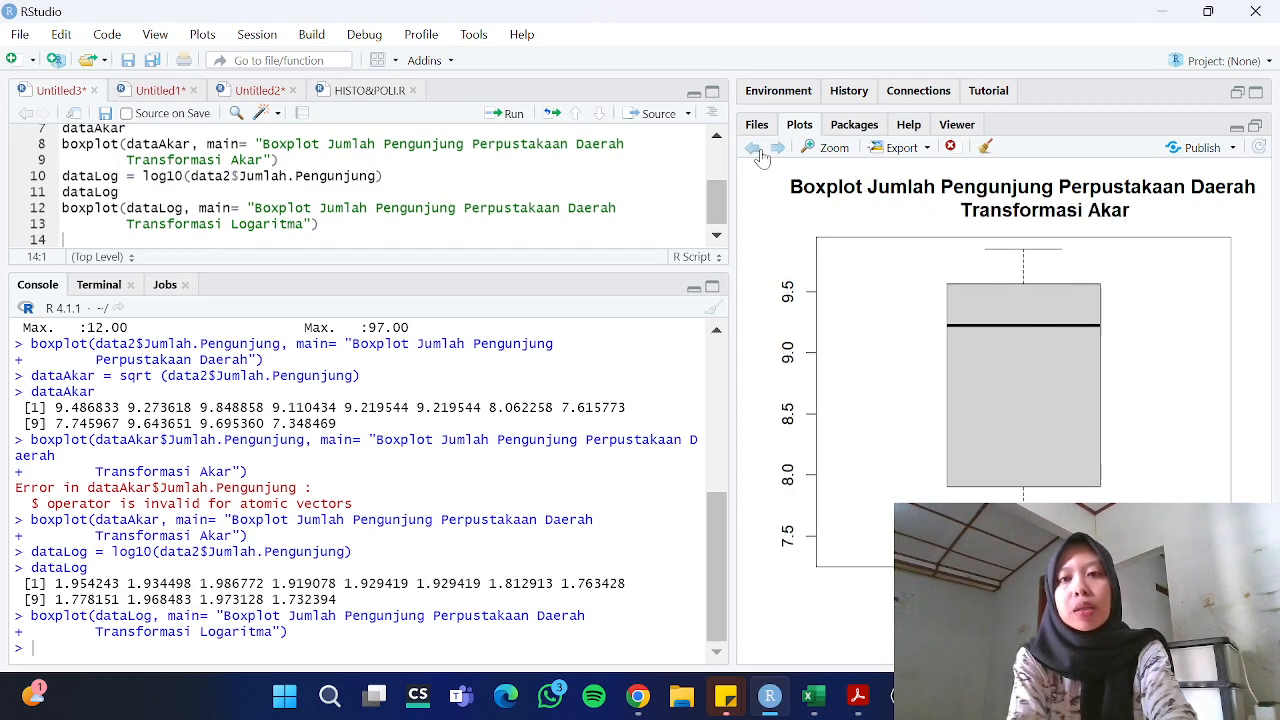
{"action": "left_click", "coordinate": [756, 150]}
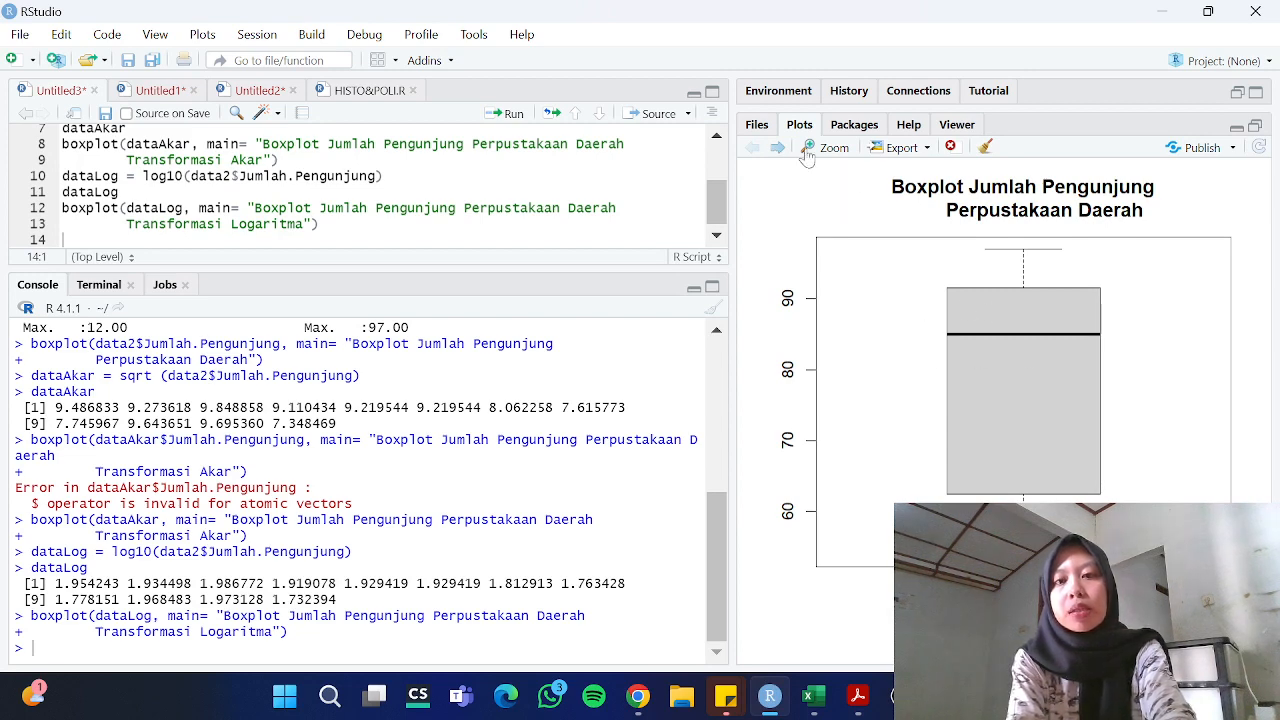
{"action": "left_click", "coordinate": [637, 696]}
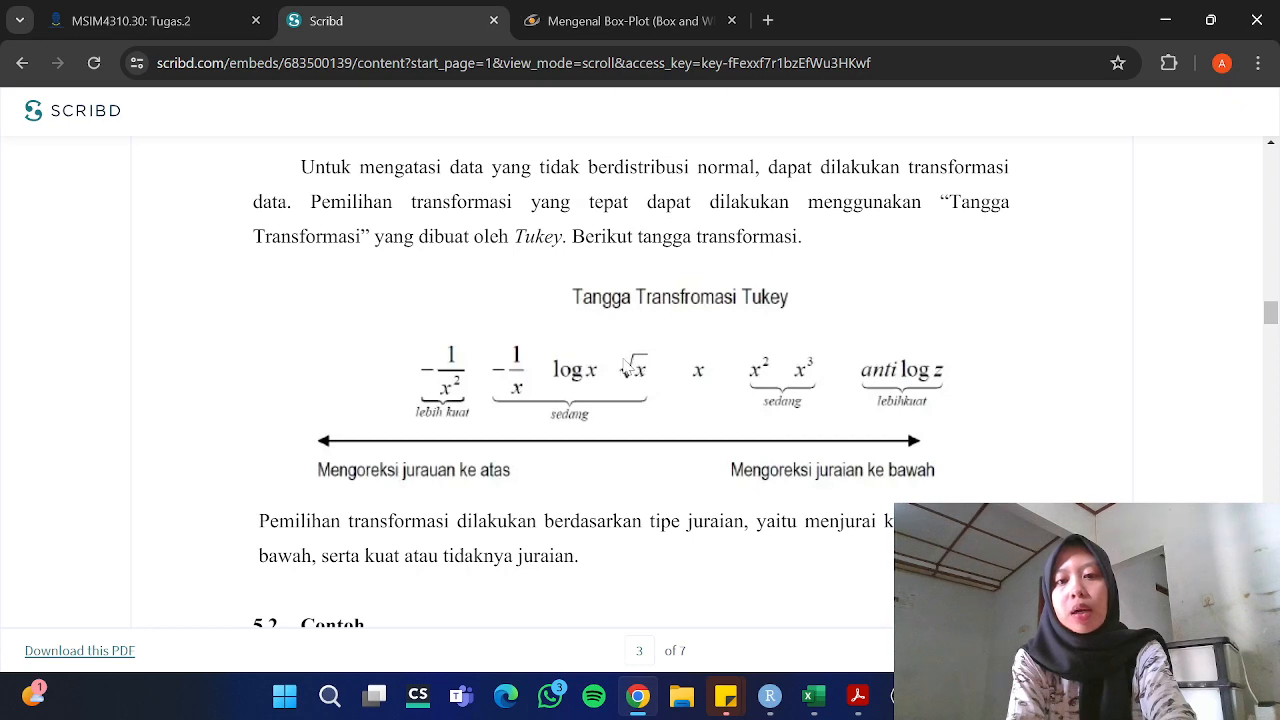
Examine the logarithm boxplot in RStudio and relate it to the skew corrections on Tukey's ladder in Chrome
{"action": "left_click", "coordinate": [769, 696]}
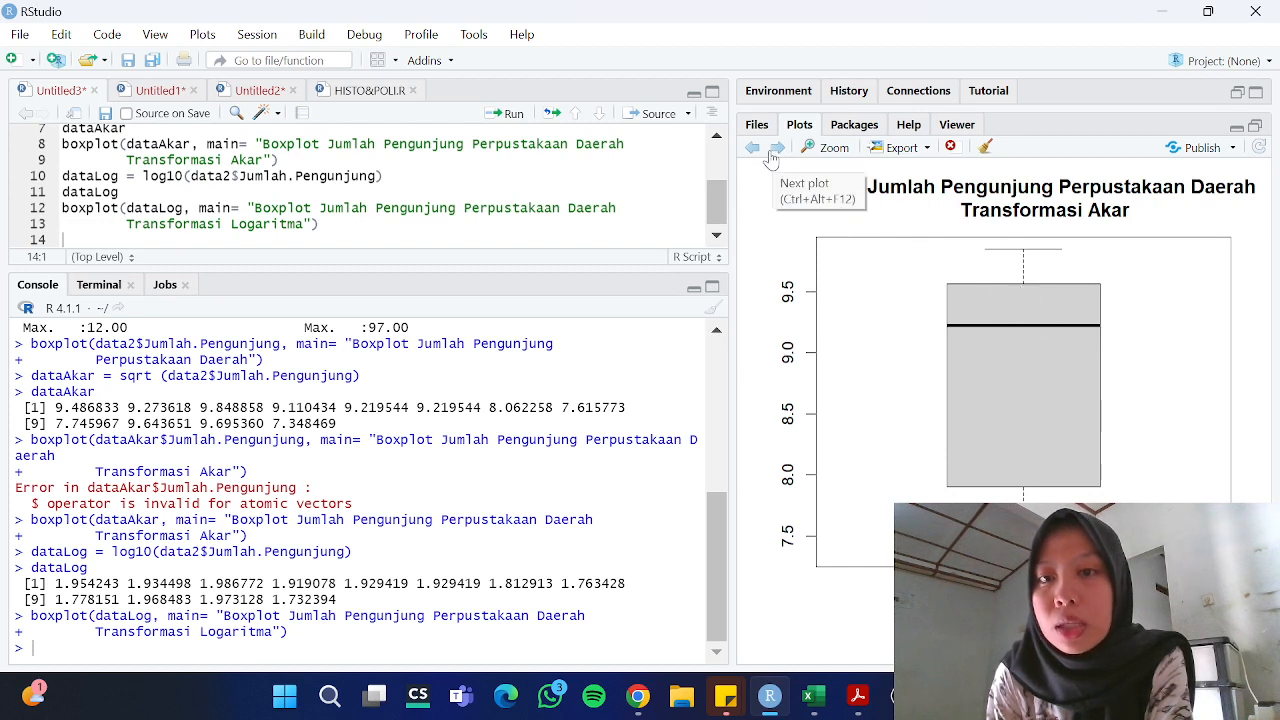
{"action": "left_click", "coordinate": [774, 150]}
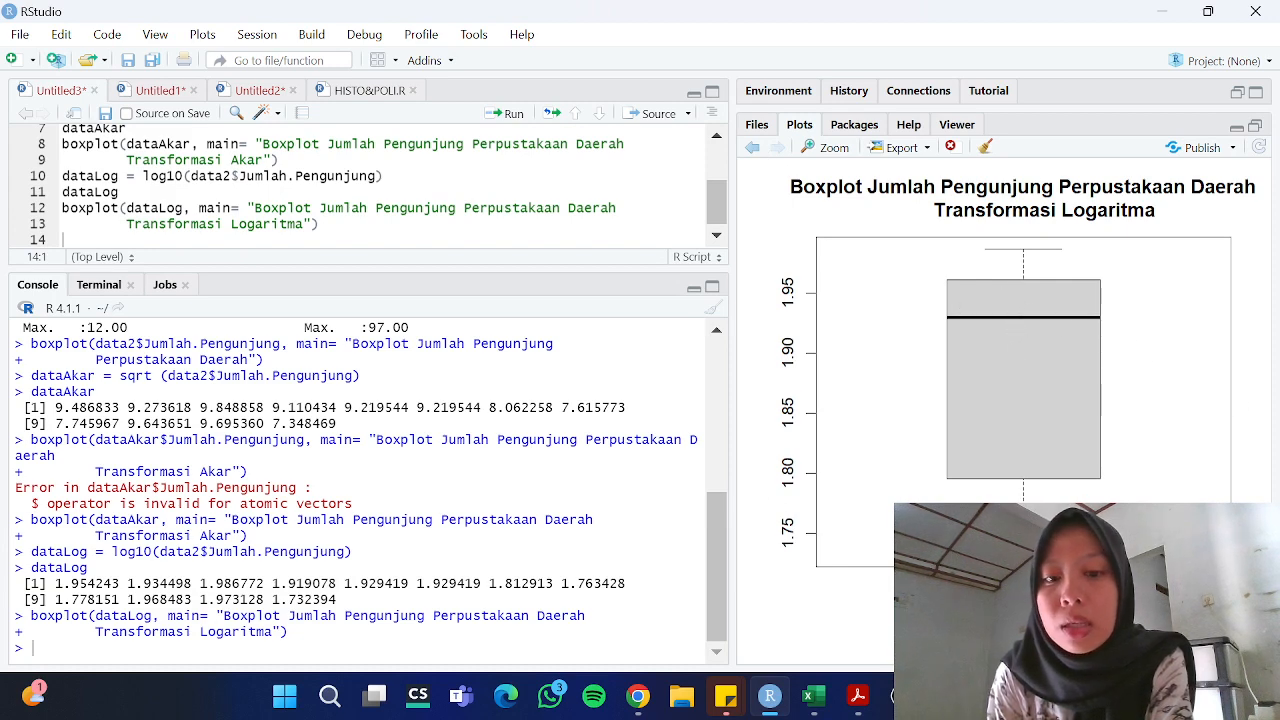
{"action": "left_click", "coordinate": [638, 696]}
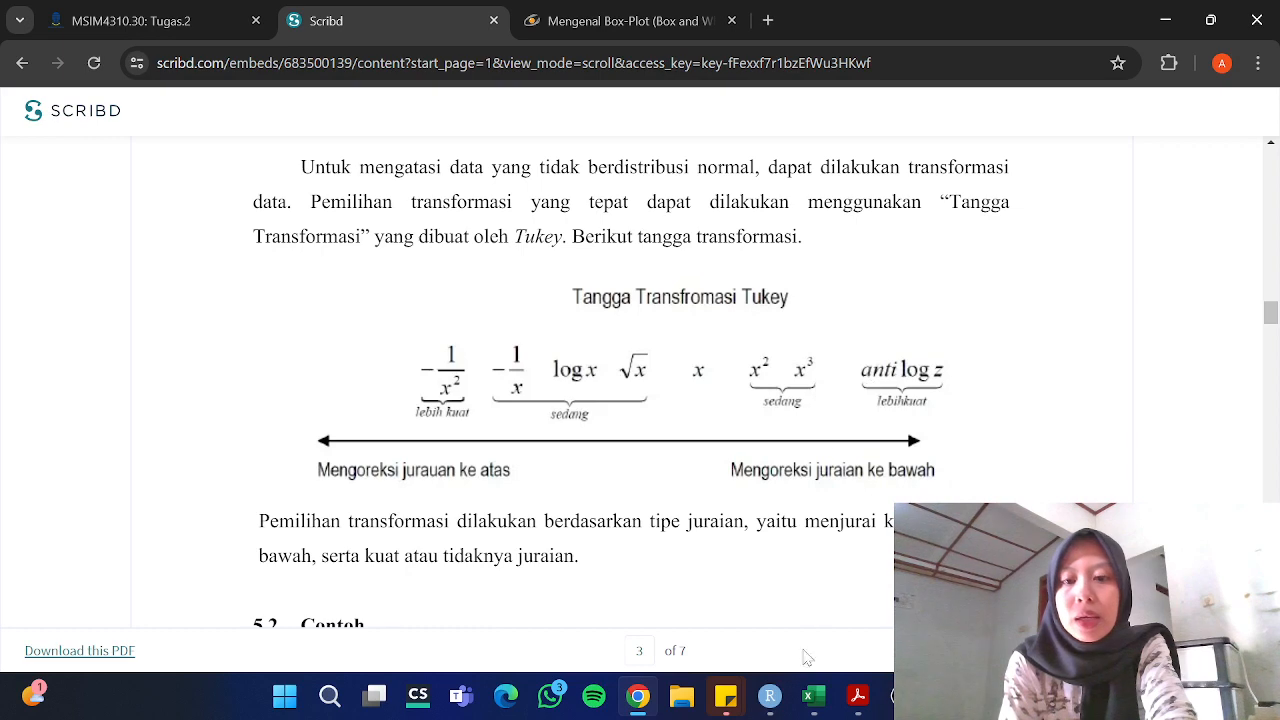
Recheck the logarithm and square-root boxplots in RStudio, and review the Tugas 2 questions in the assignment PDF
{"action": "left_click", "coordinate": [776, 700]}
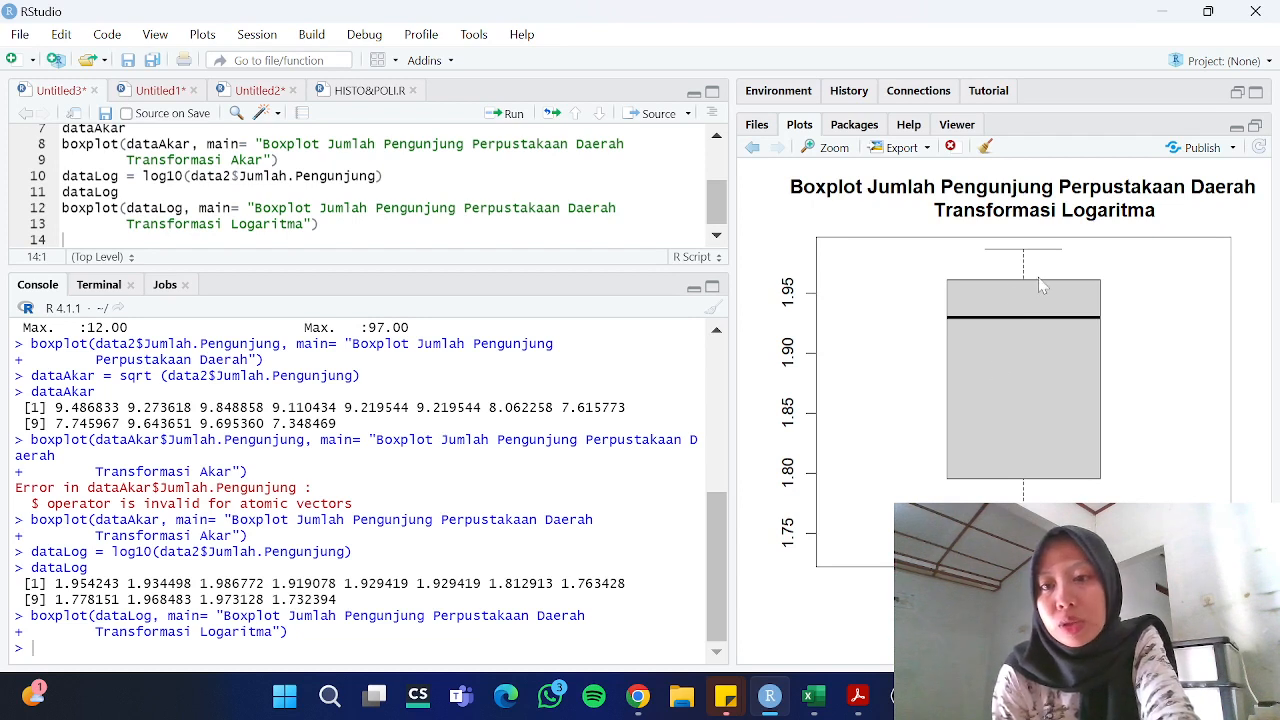
{"action": "left_click", "coordinate": [753, 149]}
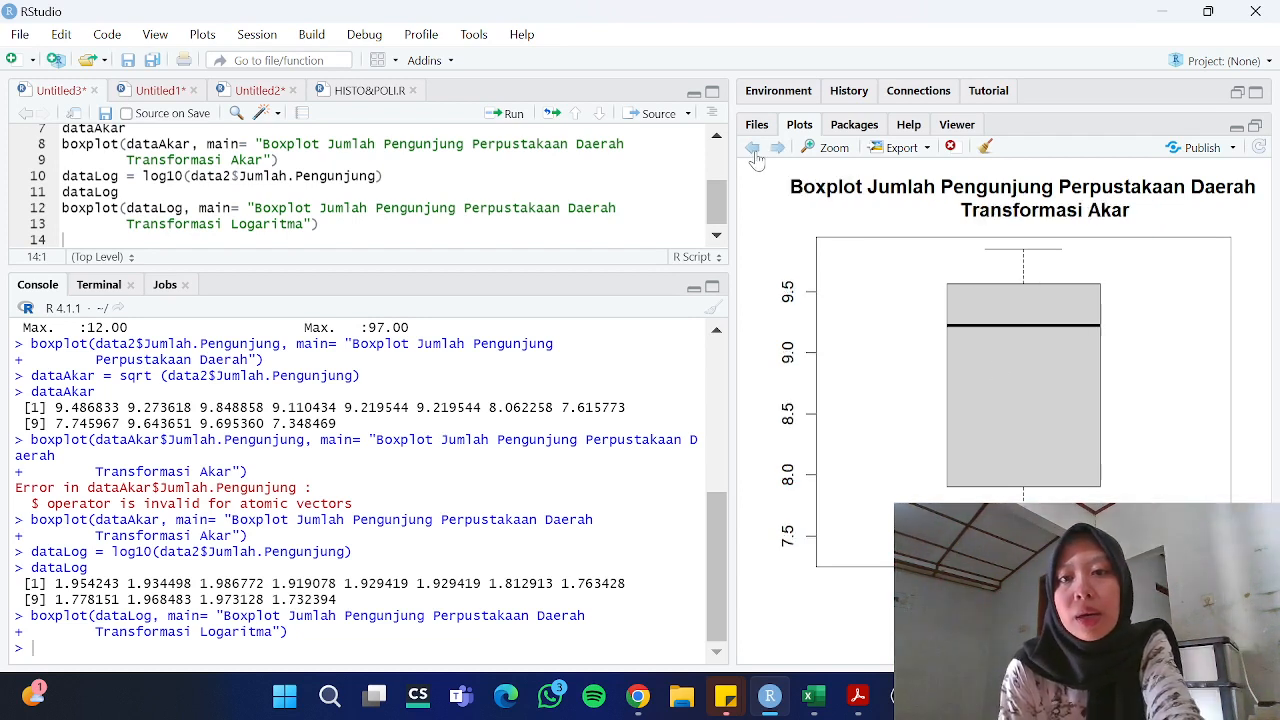
{"action": "left_click", "coordinate": [852, 703]}
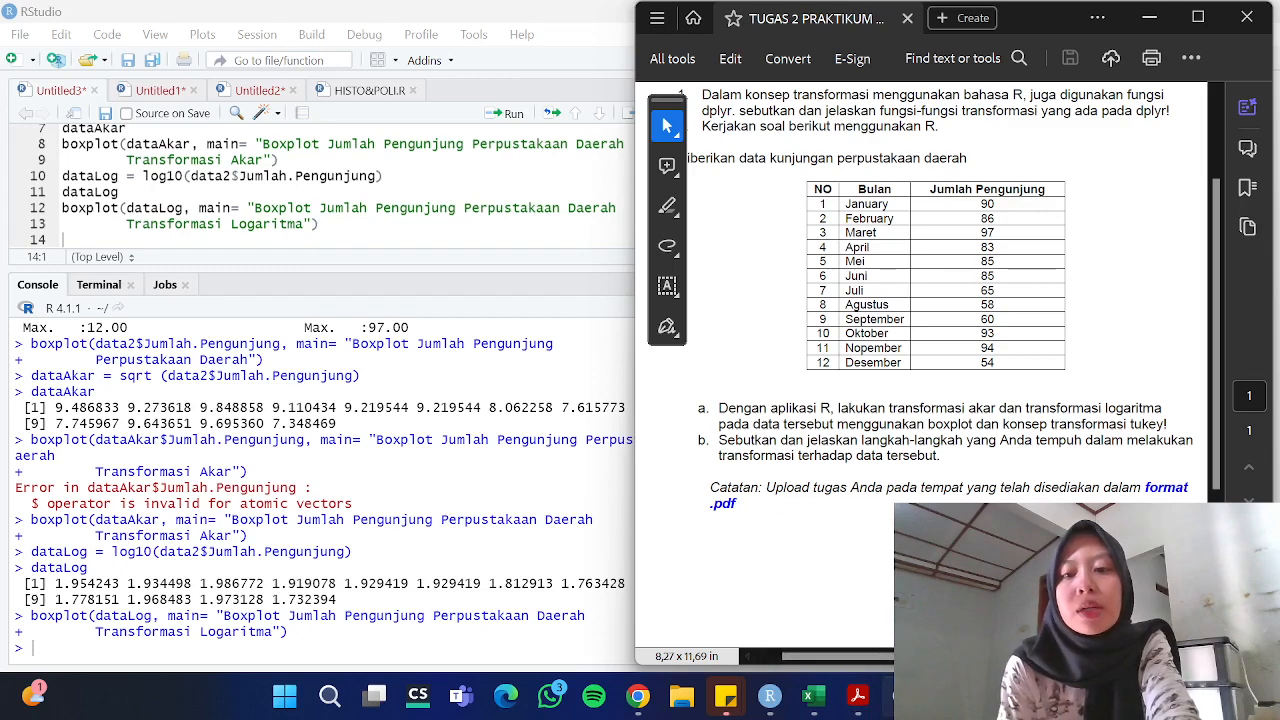
{"action": "left_click", "coordinate": [901, 696]}
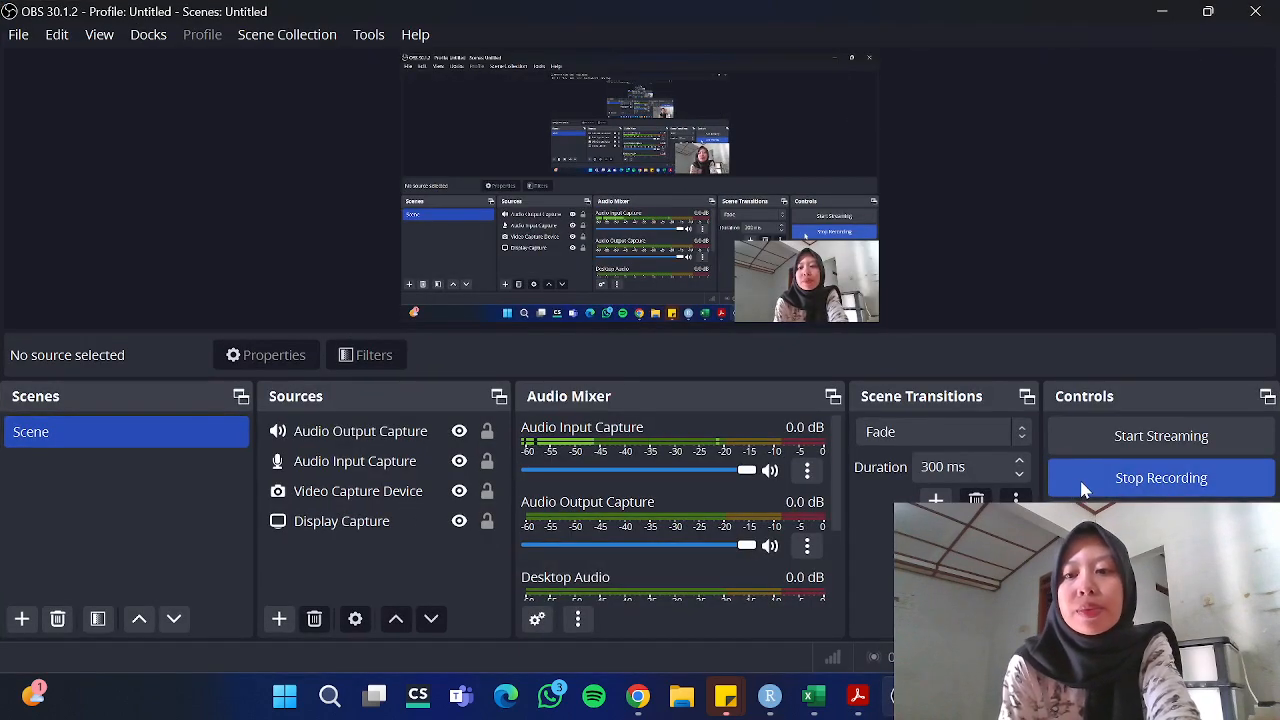